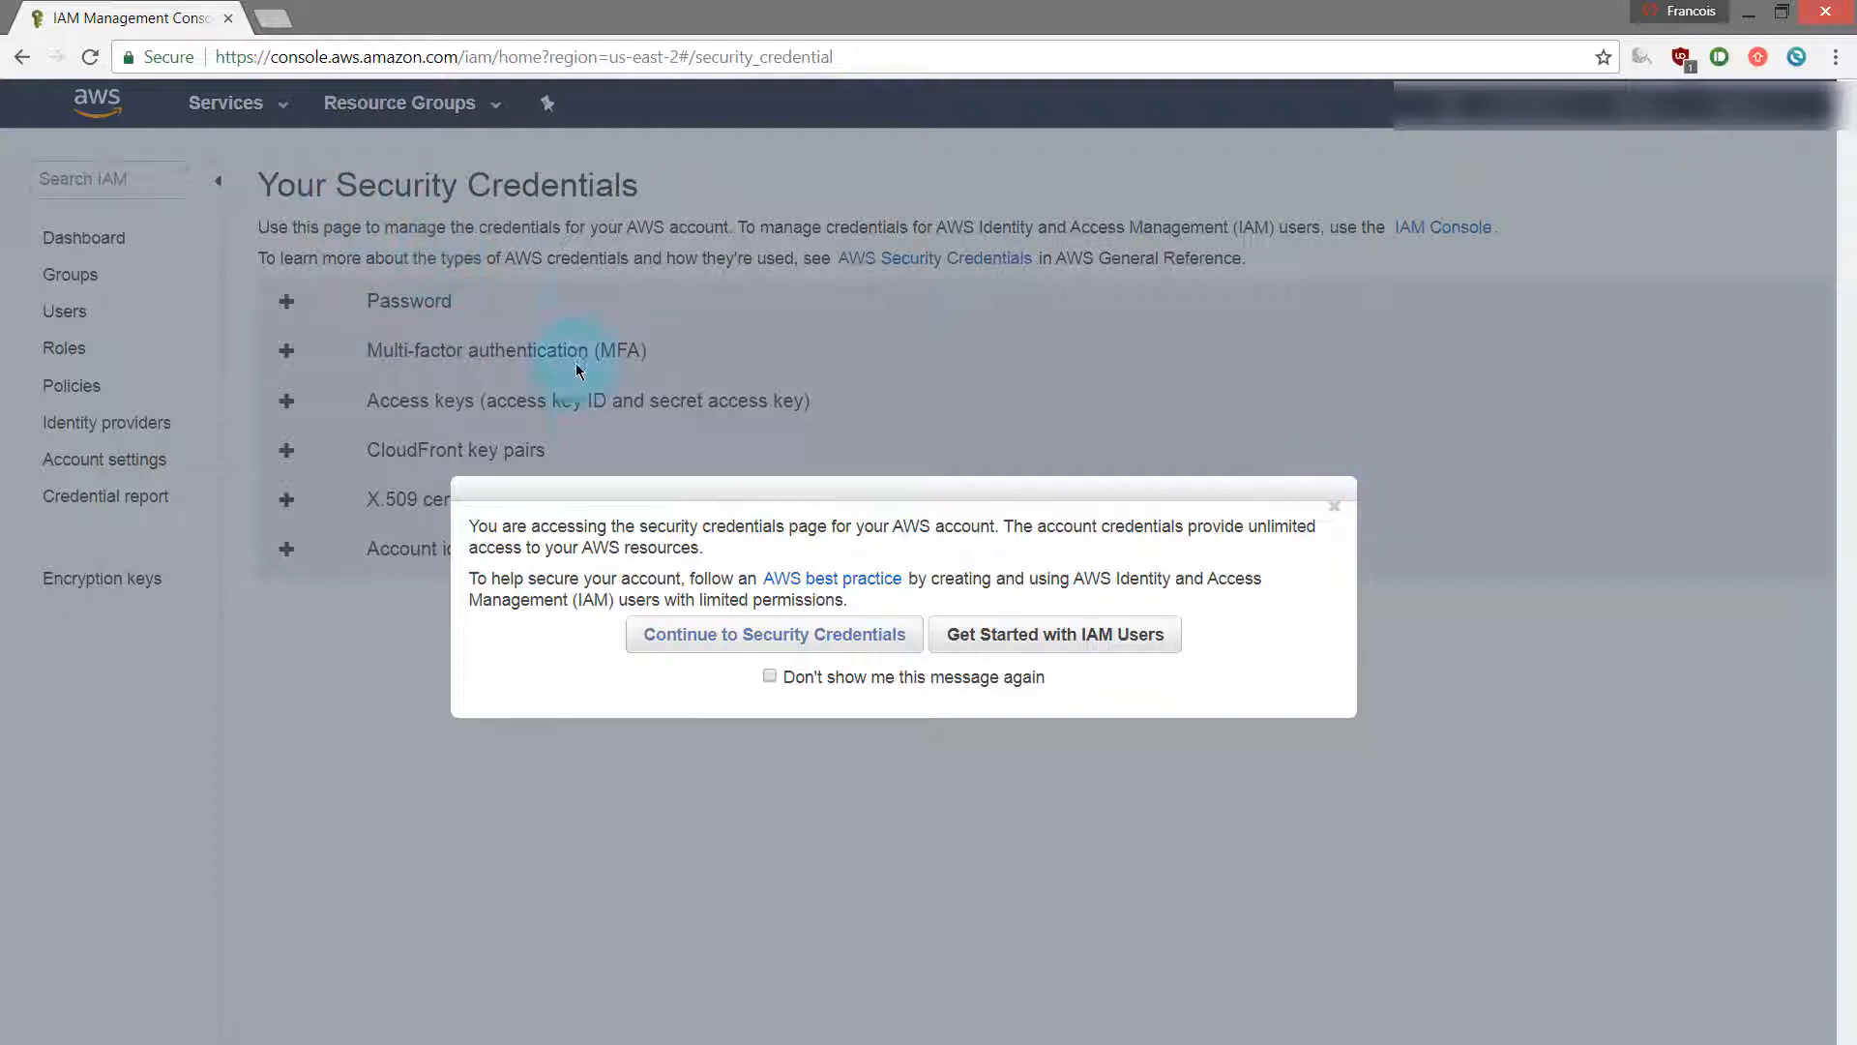
Dismiss the security credentials notice and examine the account's multi-factor authentication settings.
click(1334, 505)
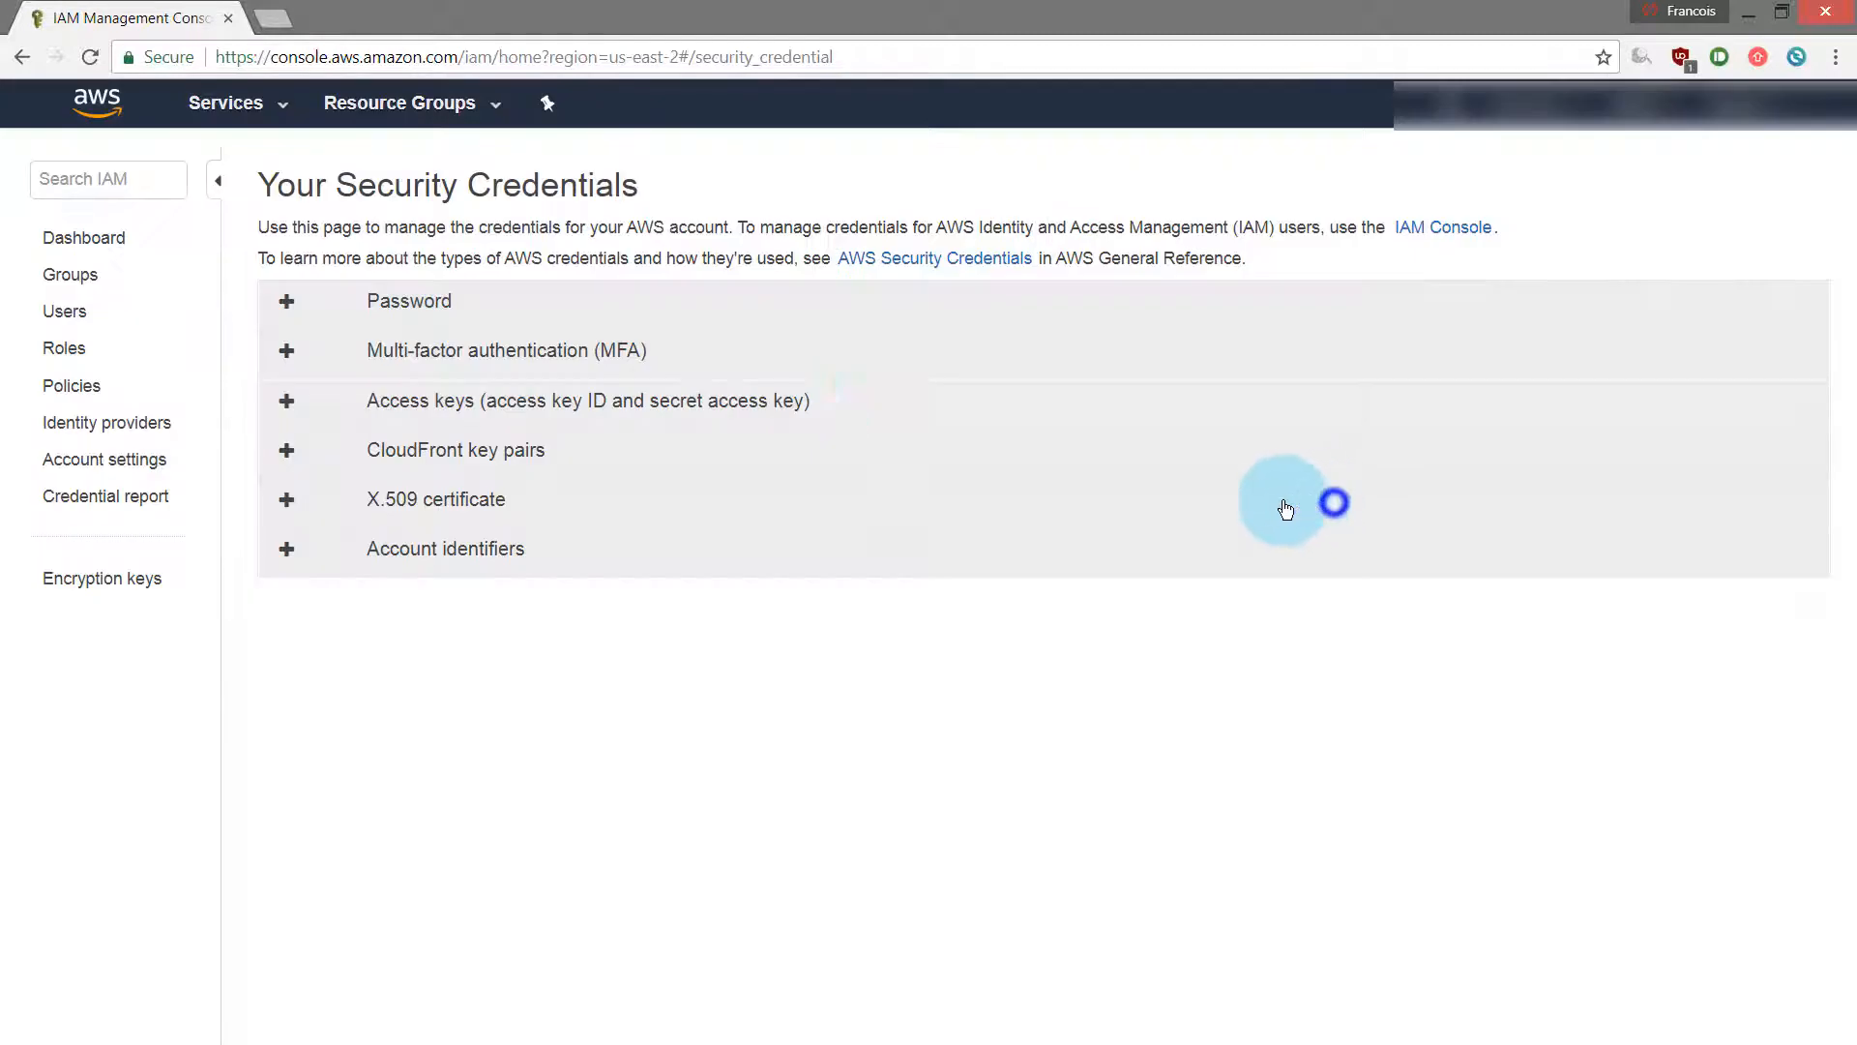
click(288, 354)
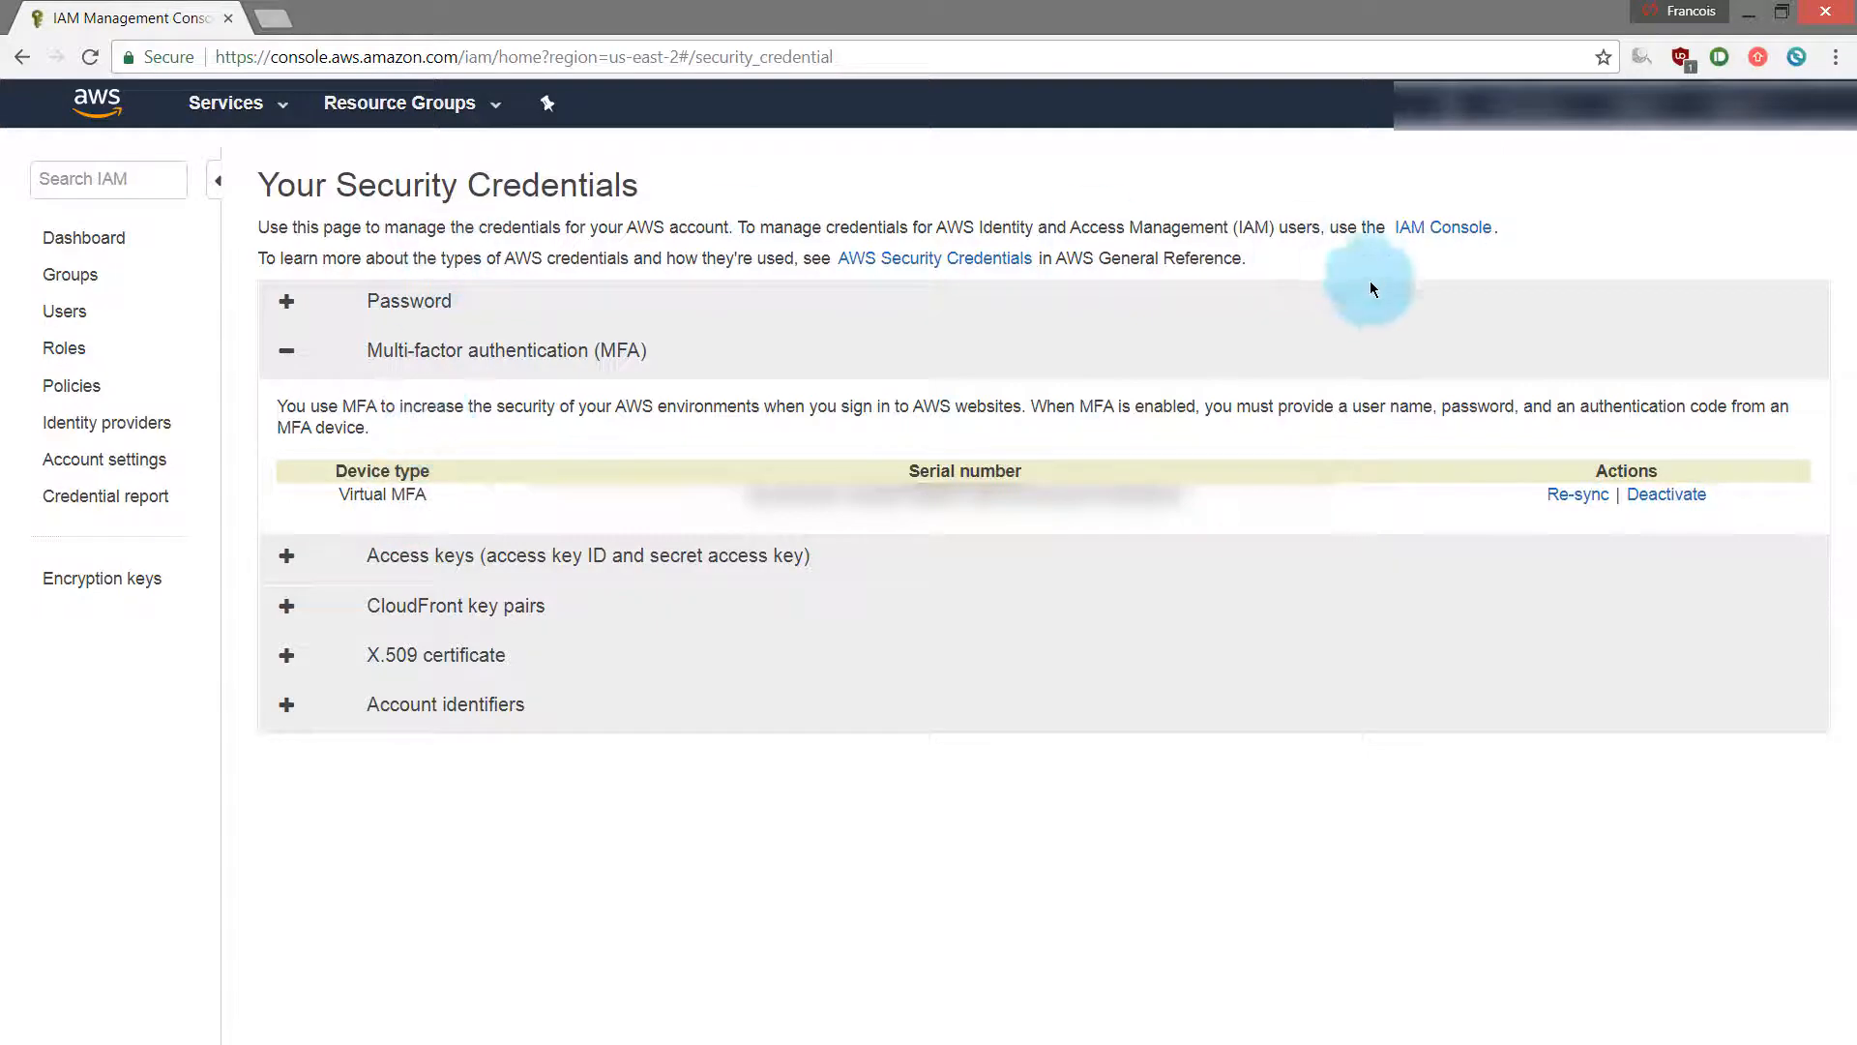
Start launching a new EC2 instance based on the 64-bit Microsoft Windows Server 2016 Base image.
click(285, 110)
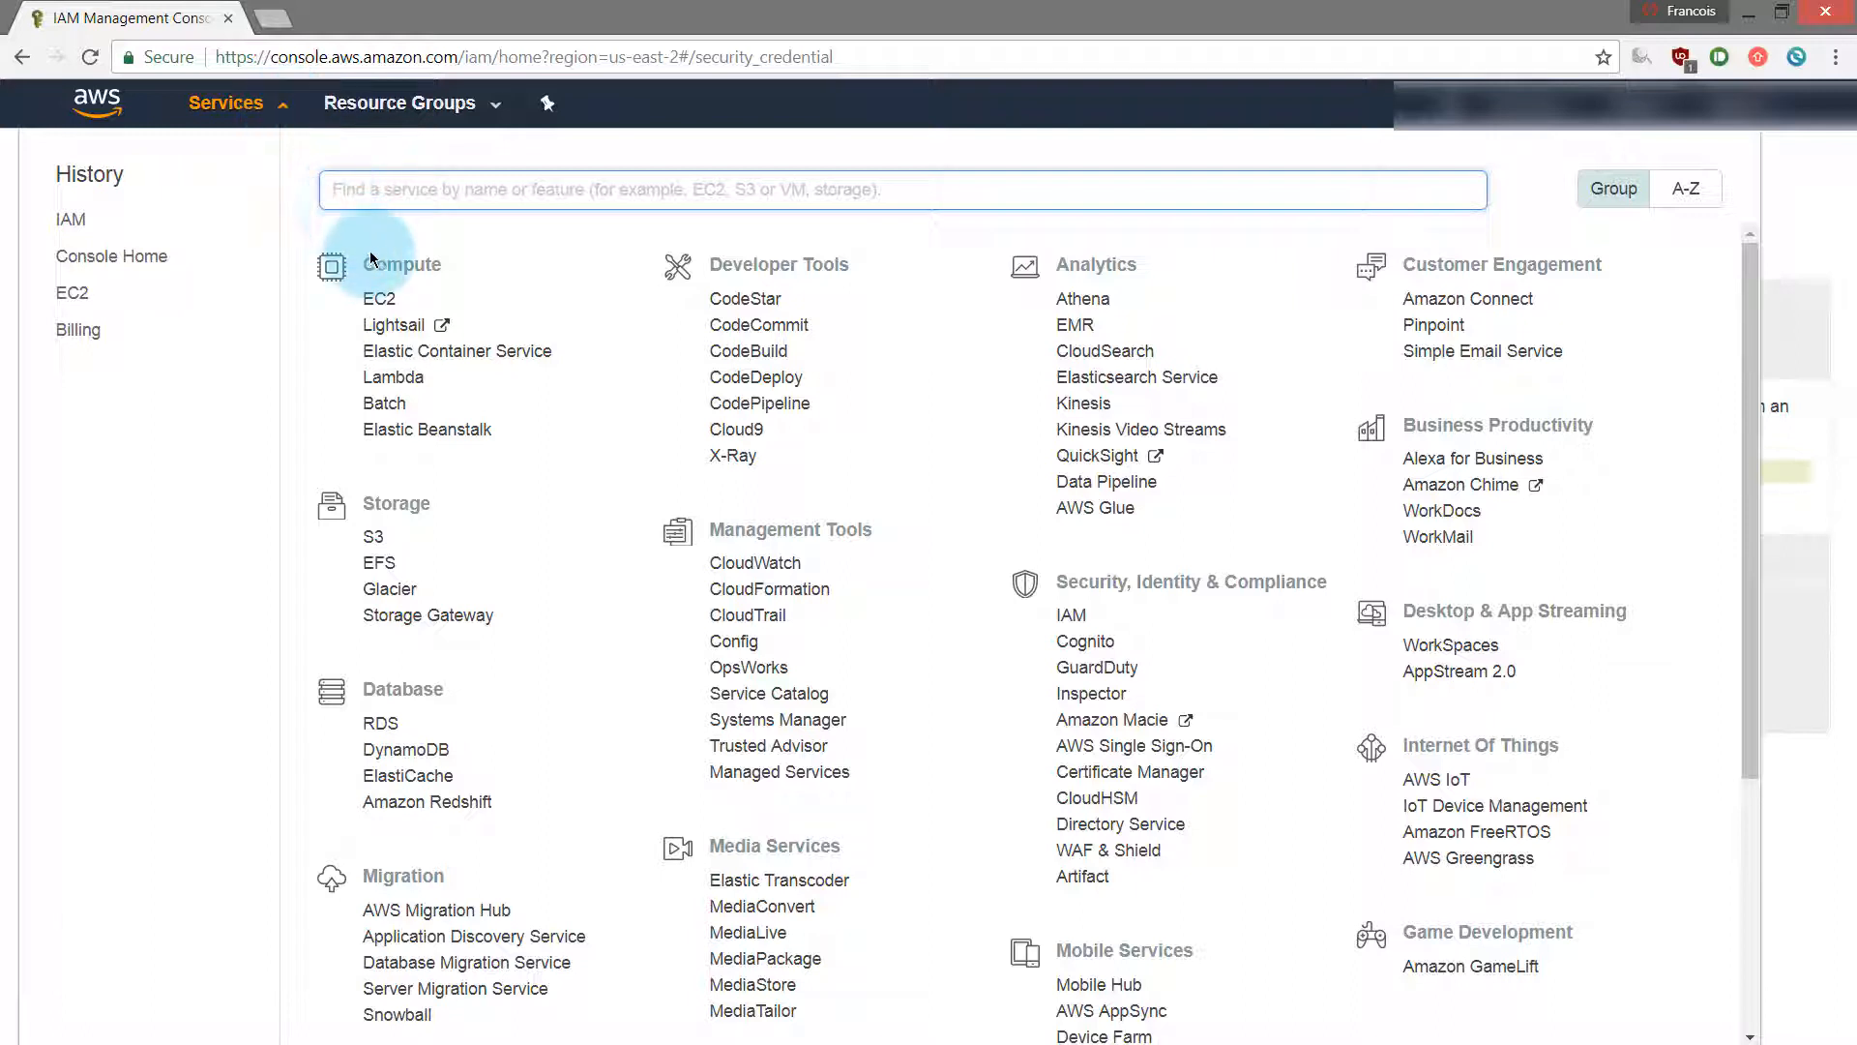
click(386, 303)
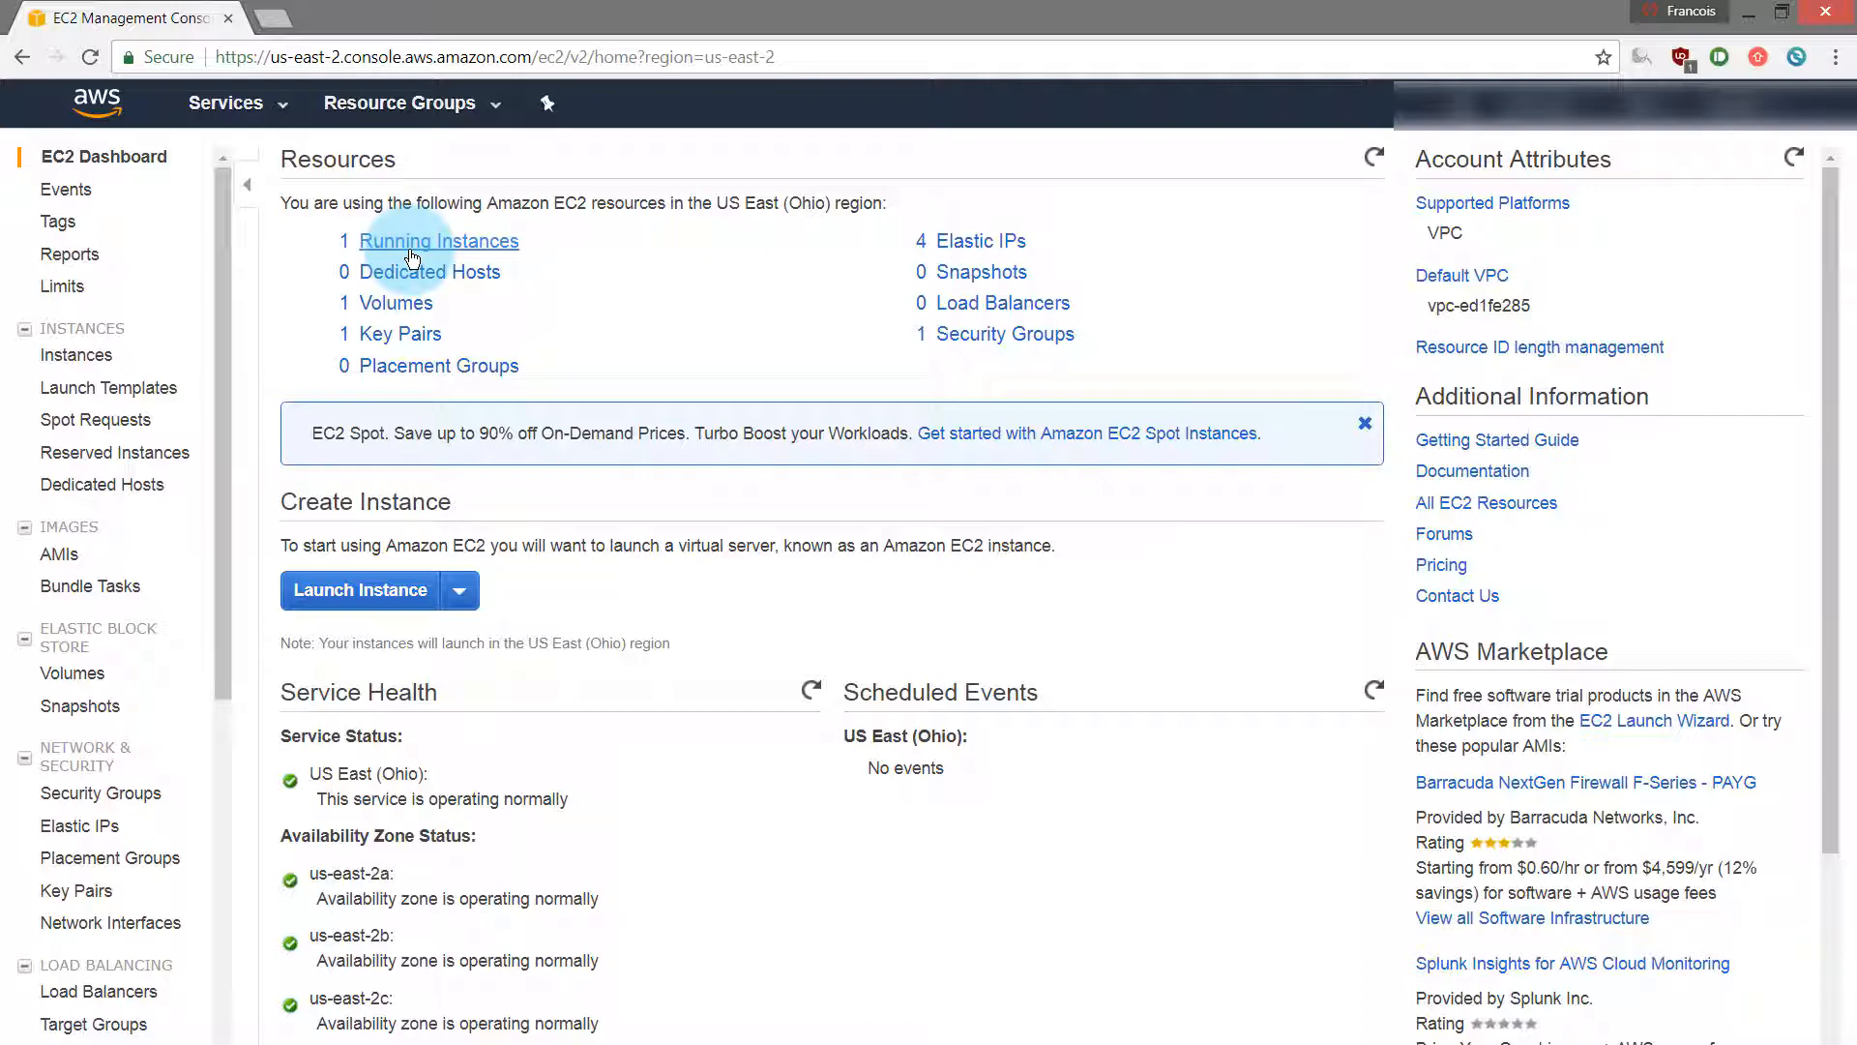
click(337, 594)
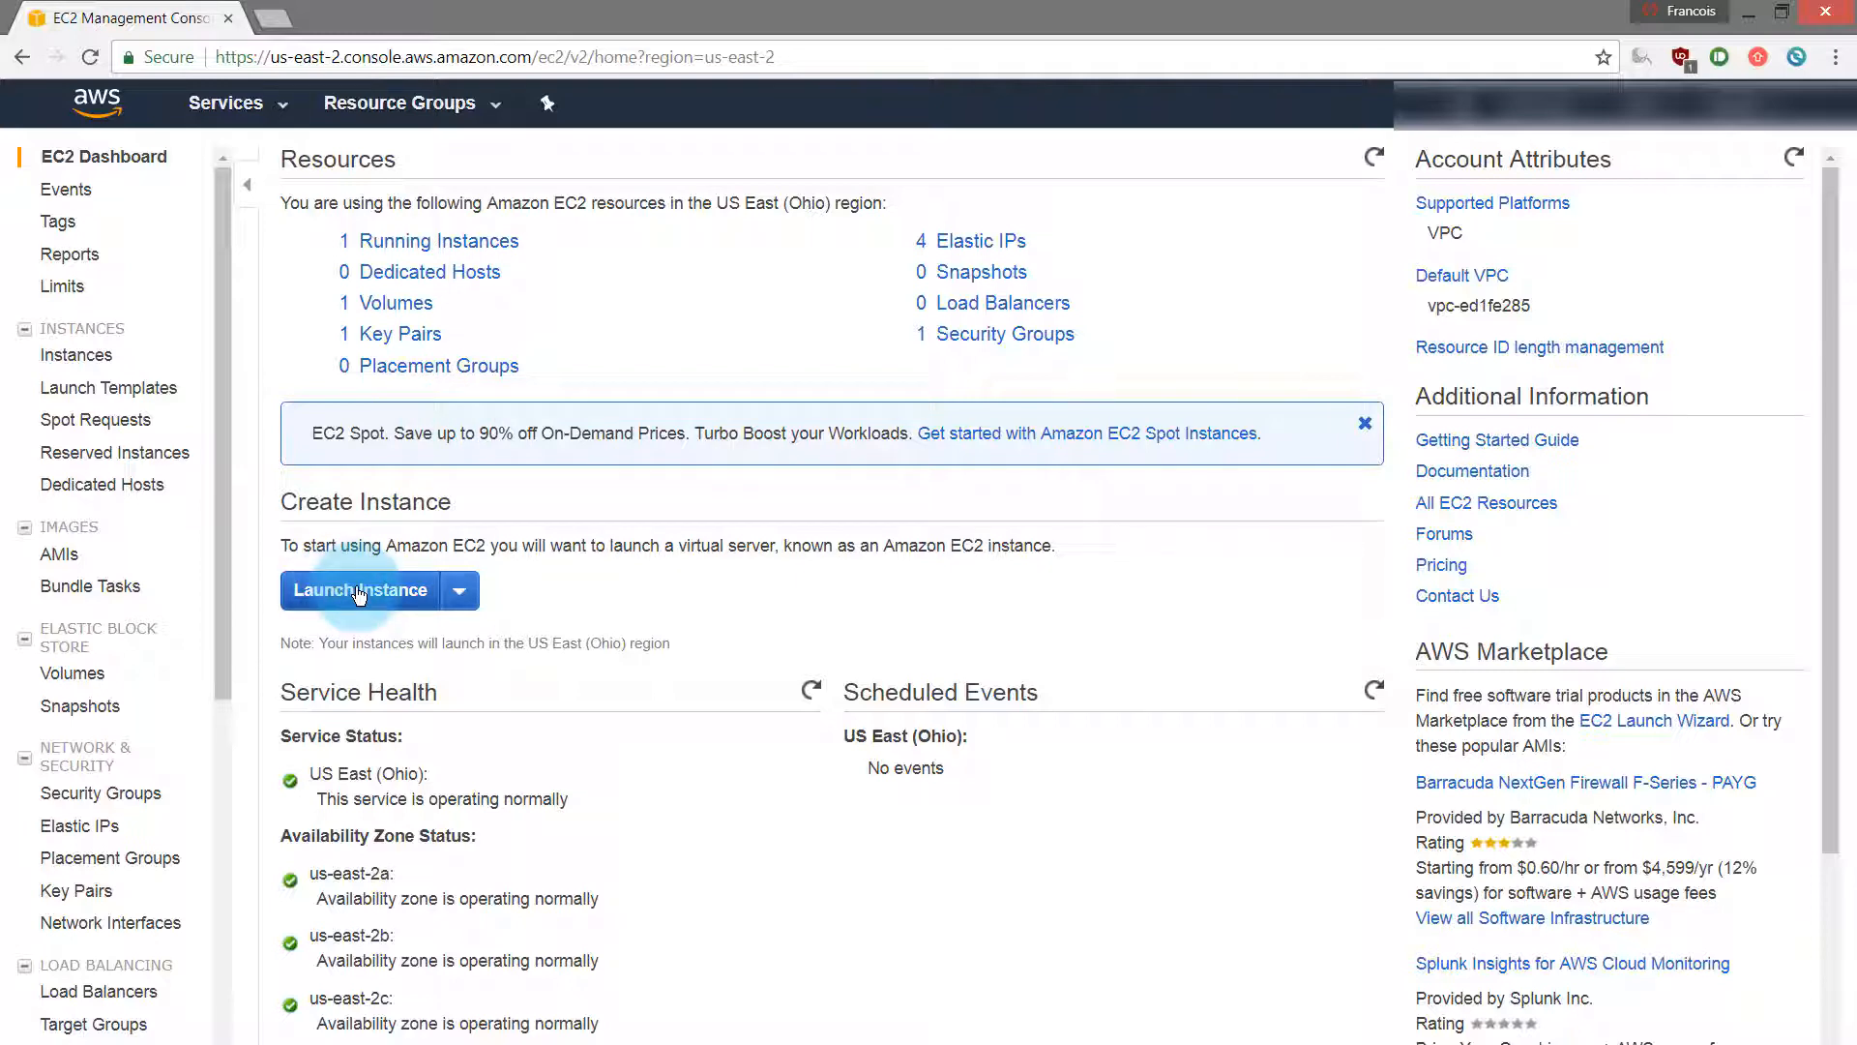
click(356, 590)
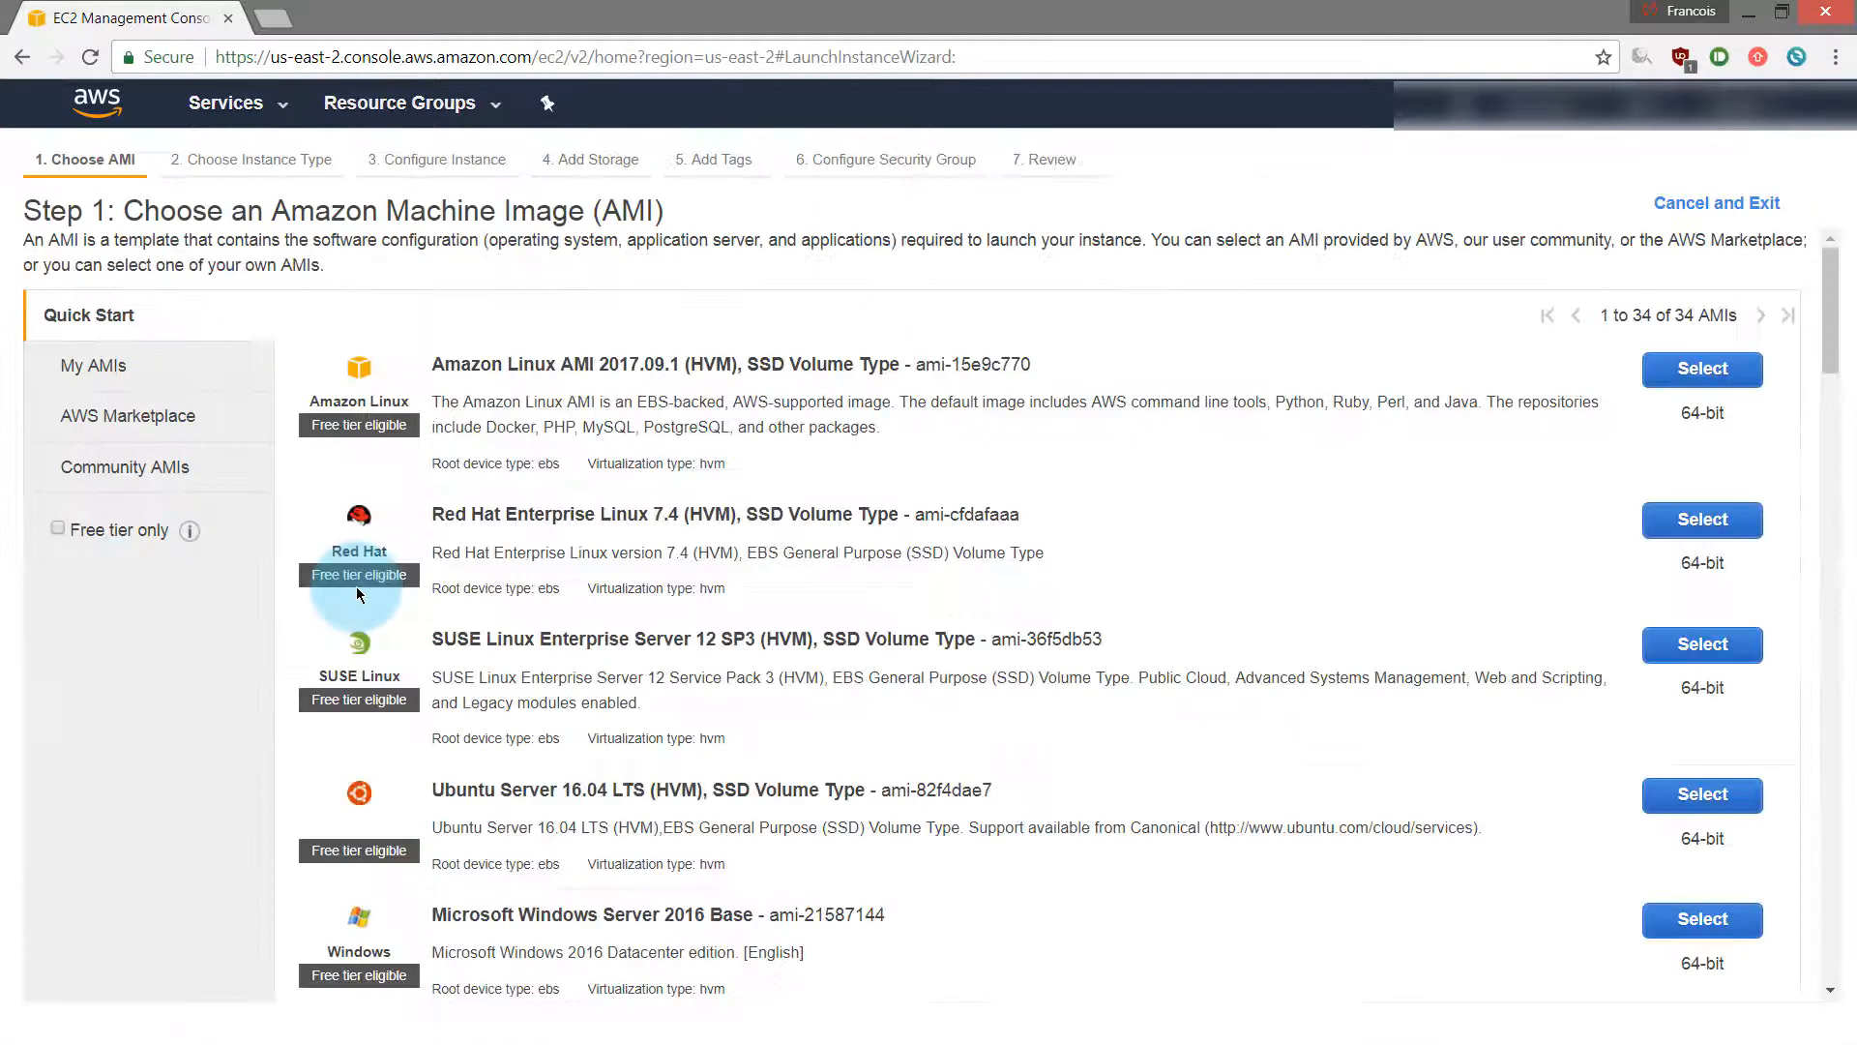
scroll(360, 591, down, 1)
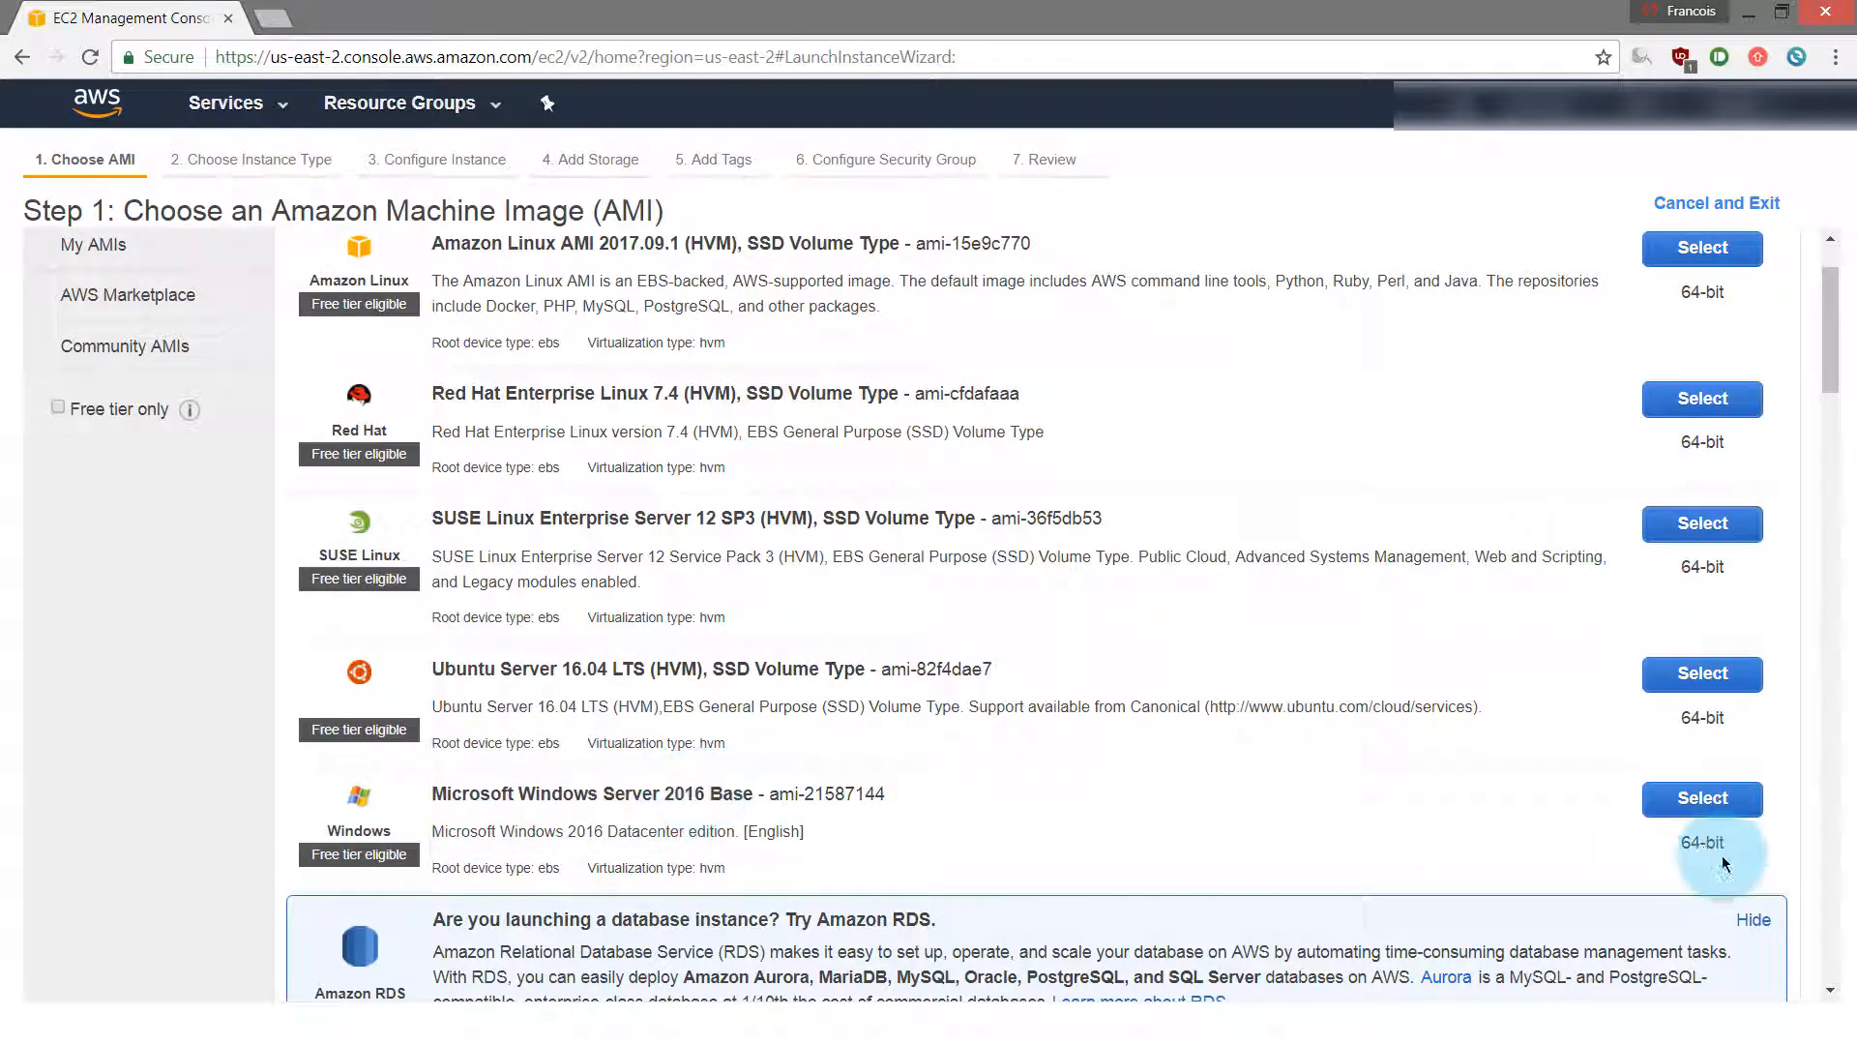
click(1700, 807)
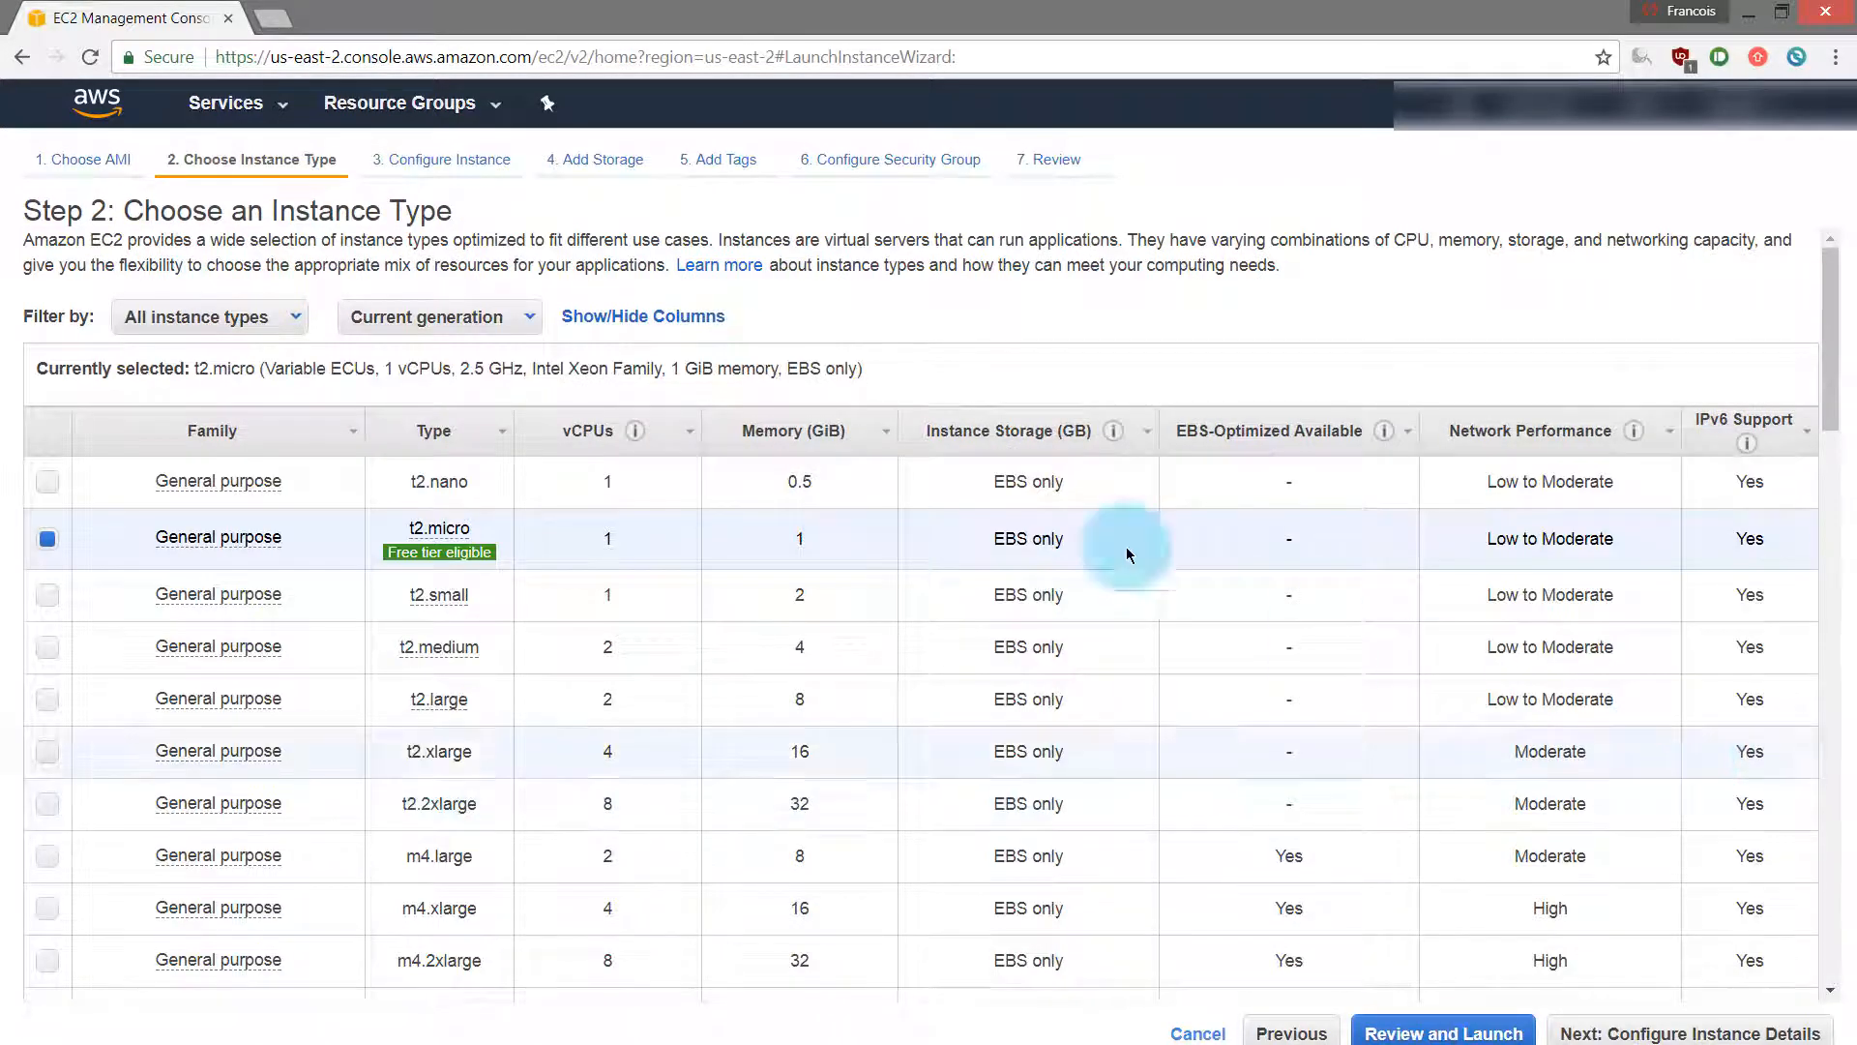
Keep the t2.micro instance type and the default instance details, storage and tags, and proceed to the security group configuration.
mouse_move(227, 538)
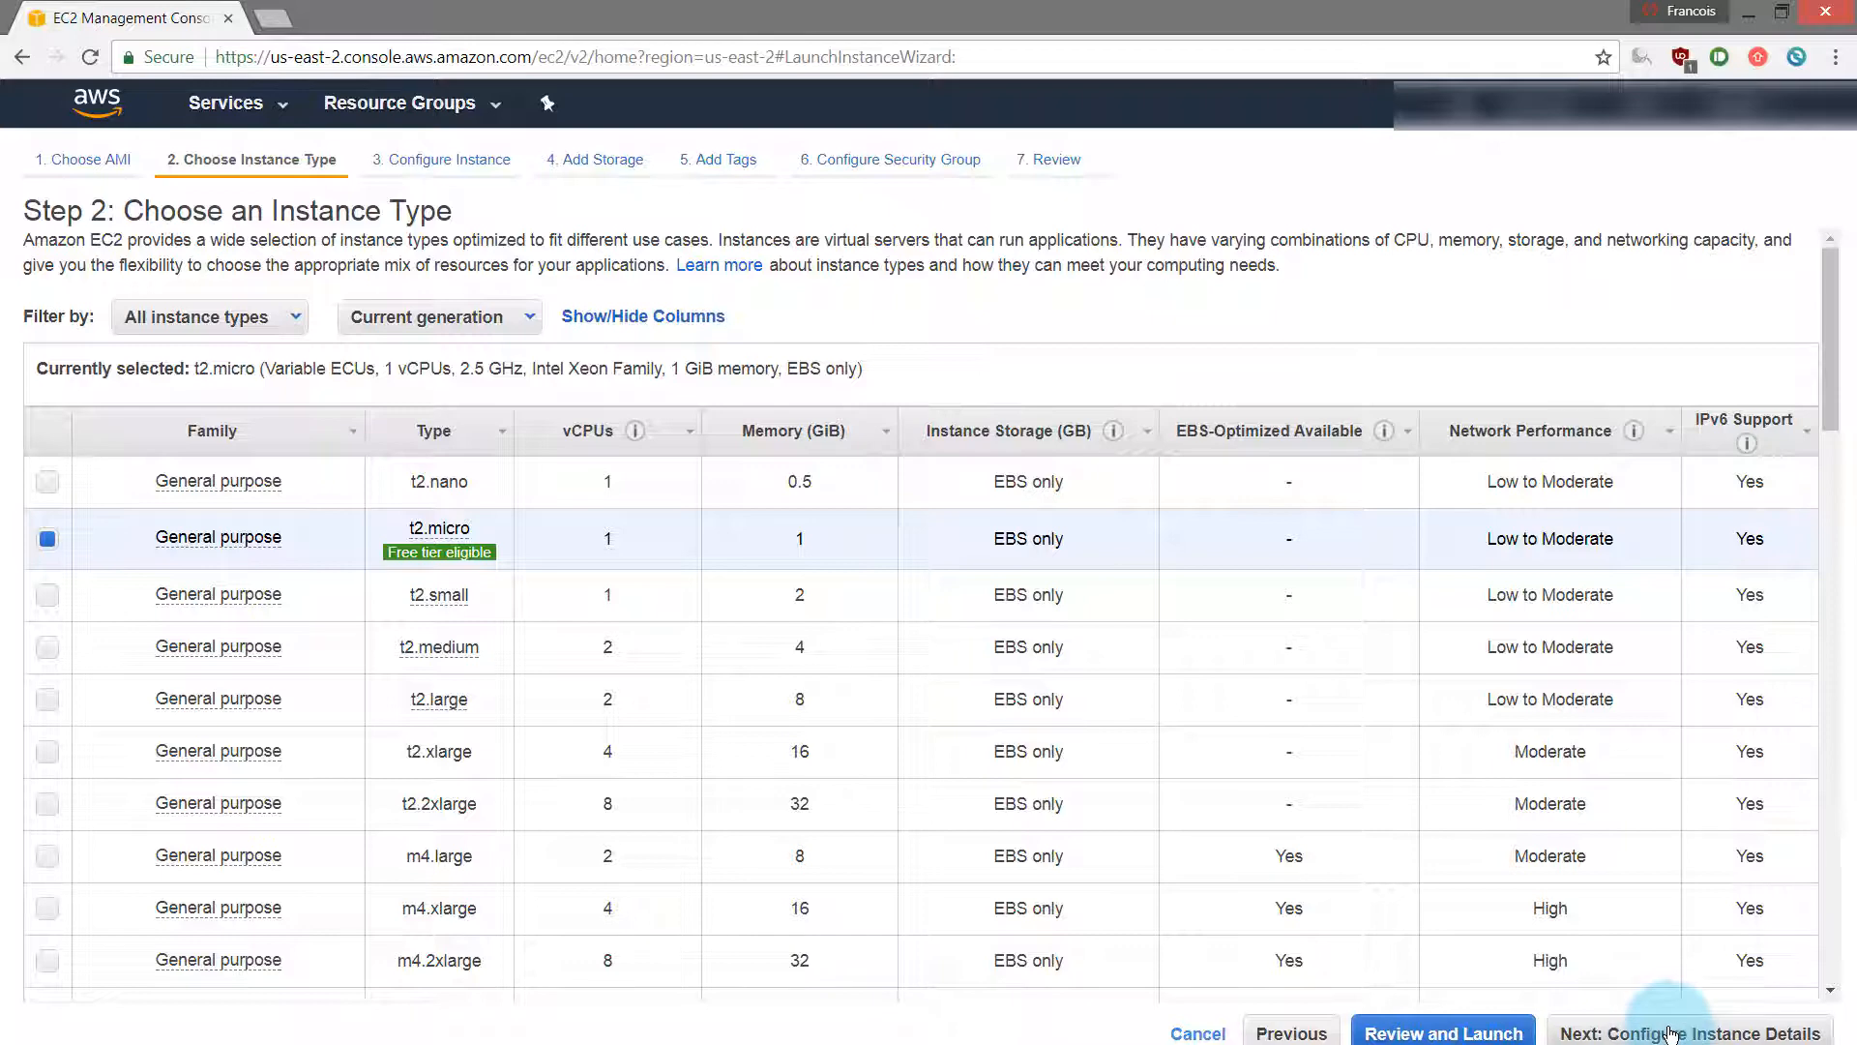
click(1673, 1033)
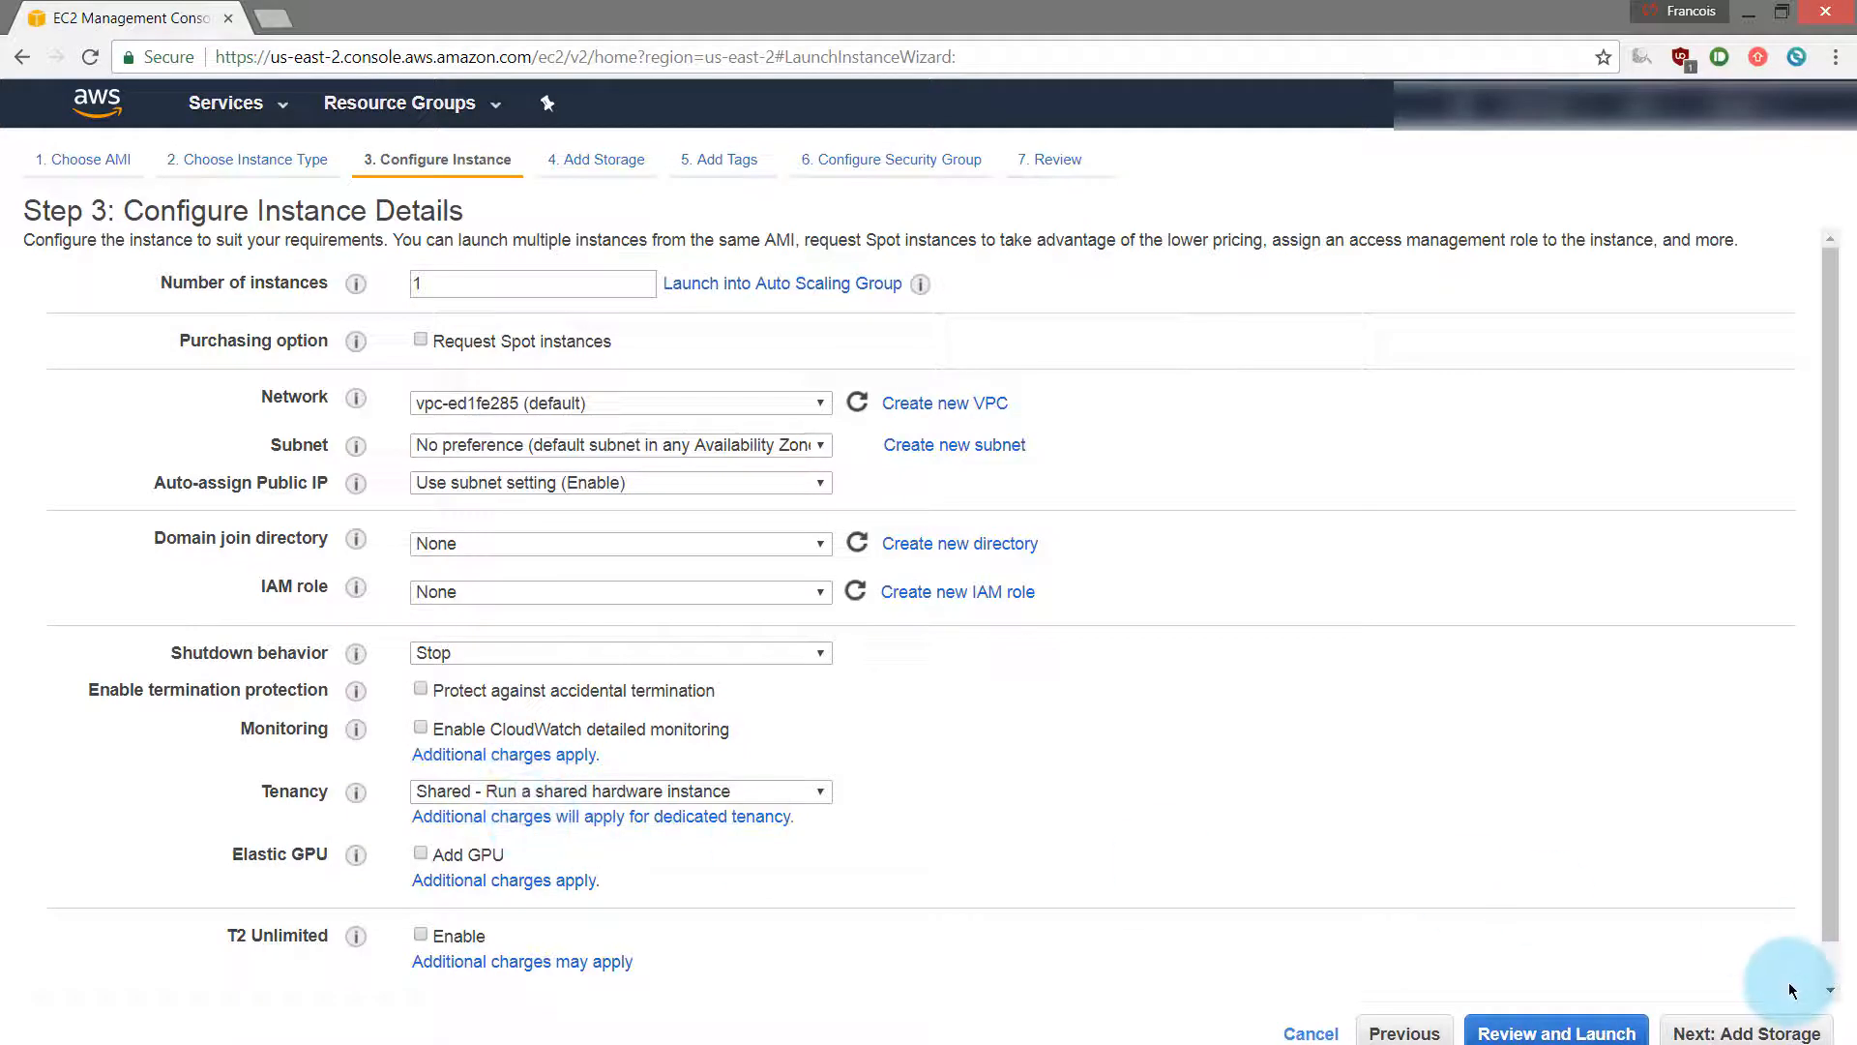
click(1762, 1033)
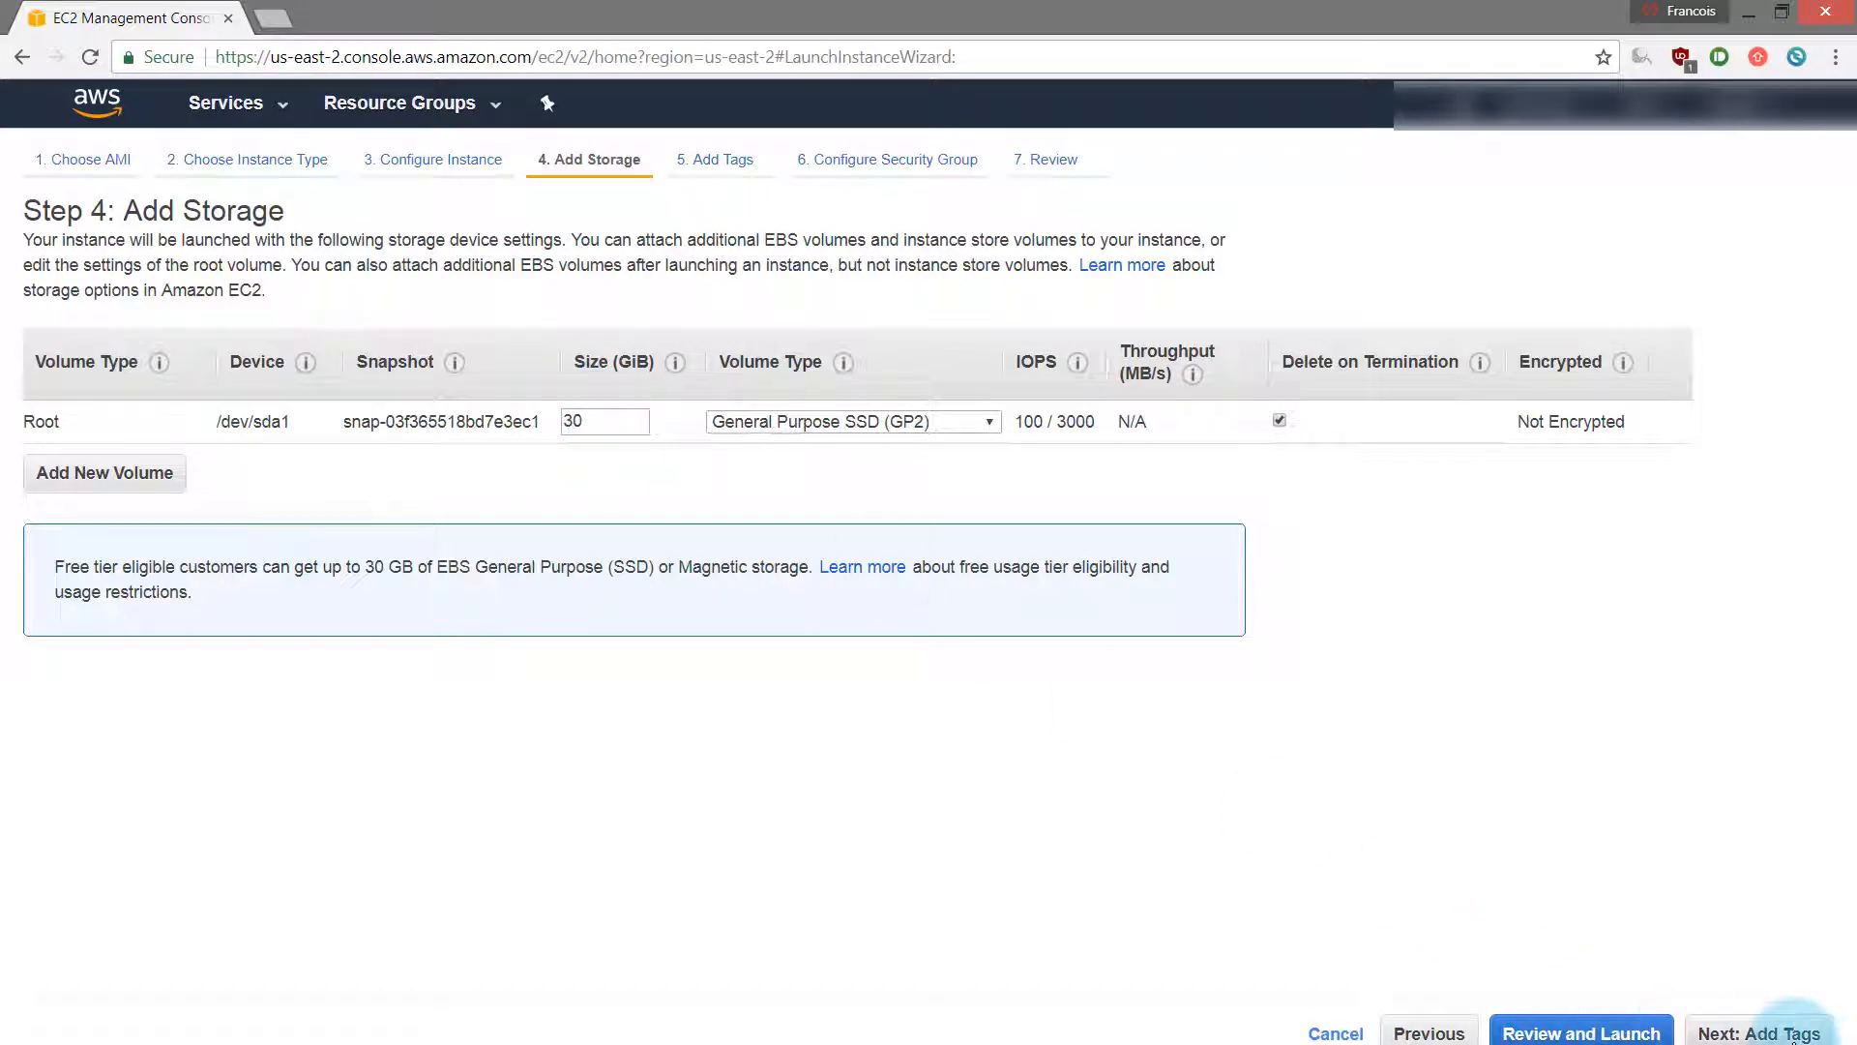
click(1793, 1035)
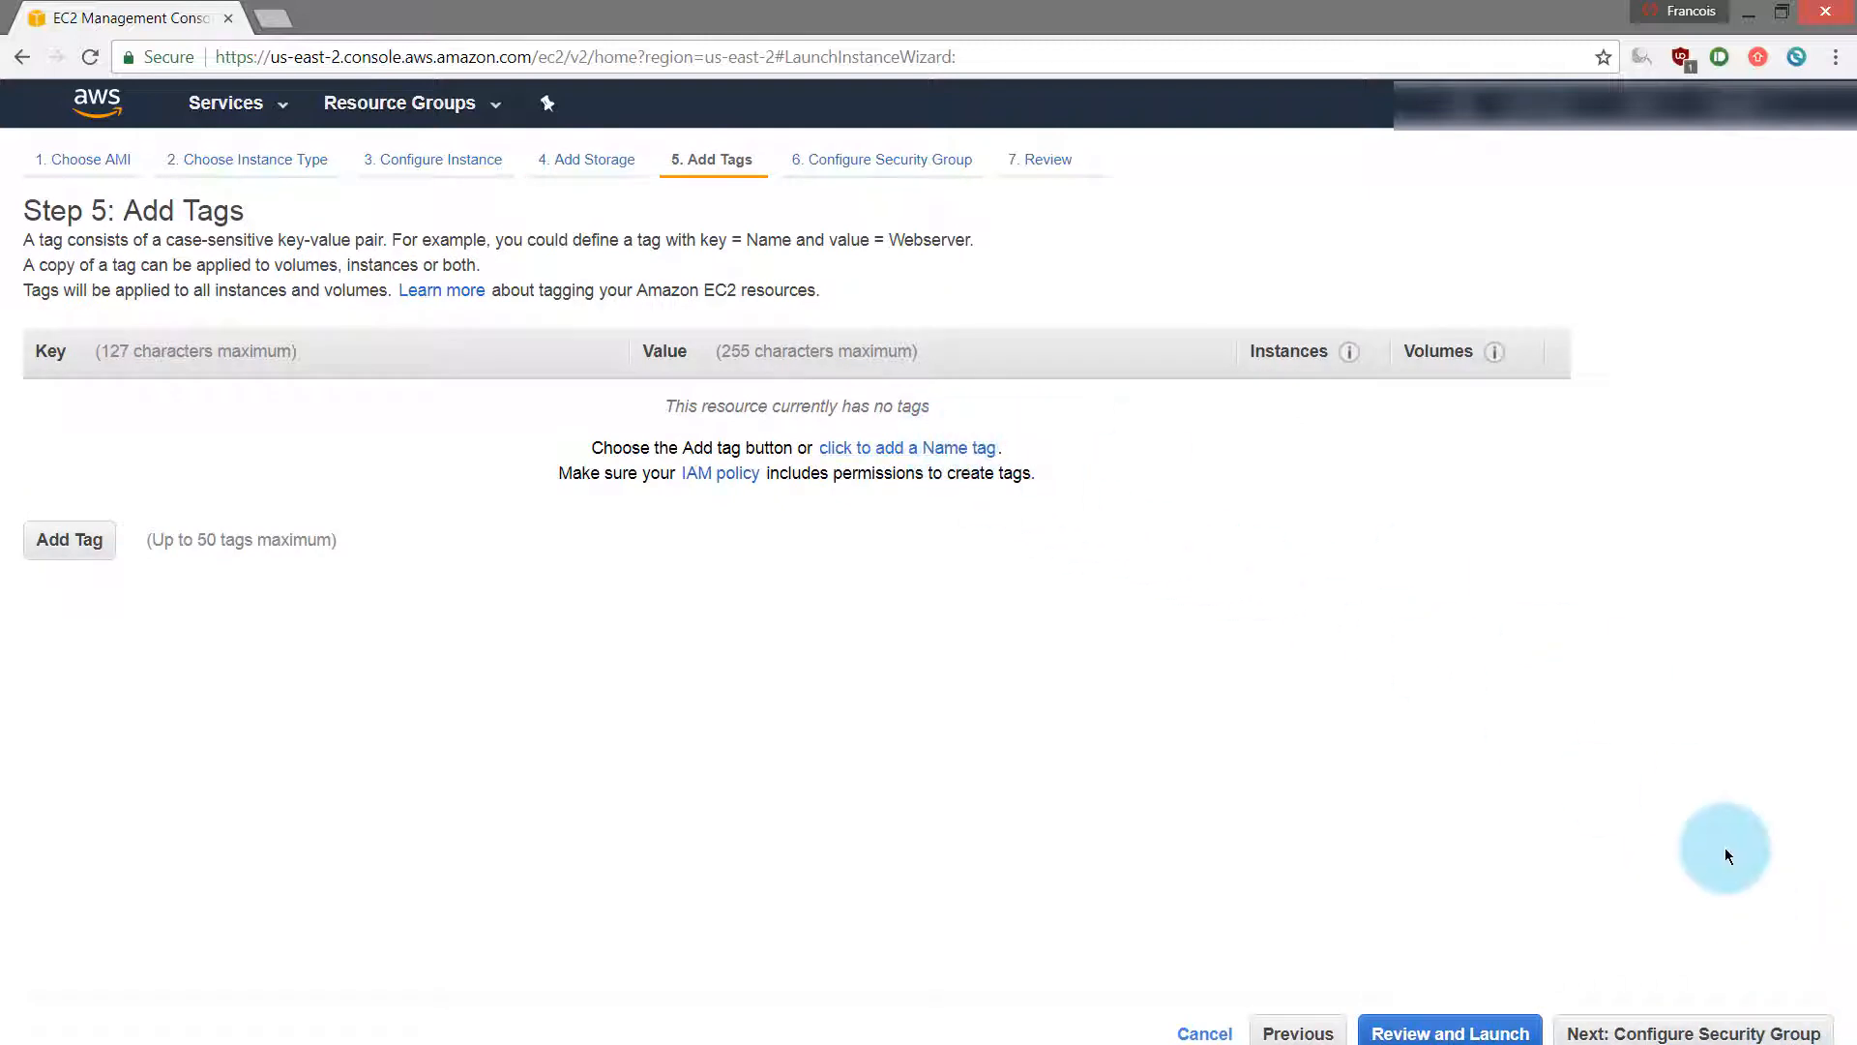
click(1660, 1033)
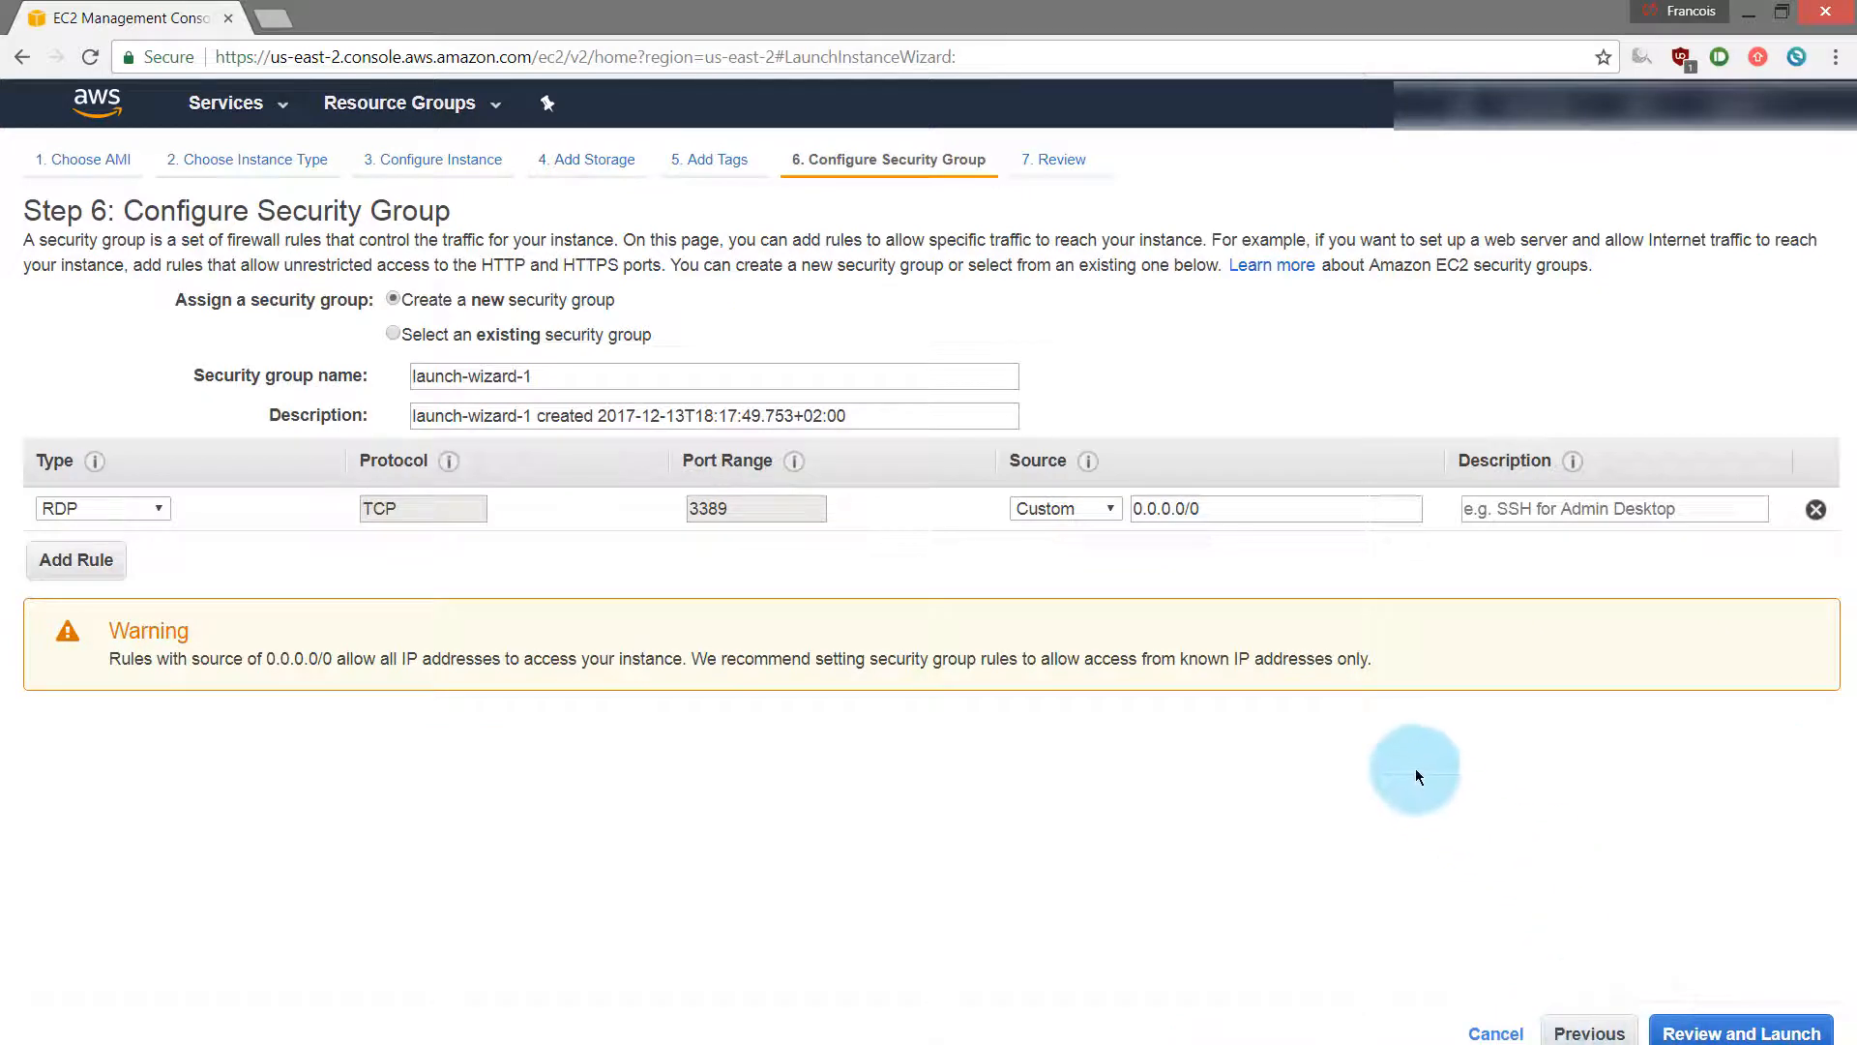
Assign the existing default VPC security group to the instance and review the launch settings.
click(393, 334)
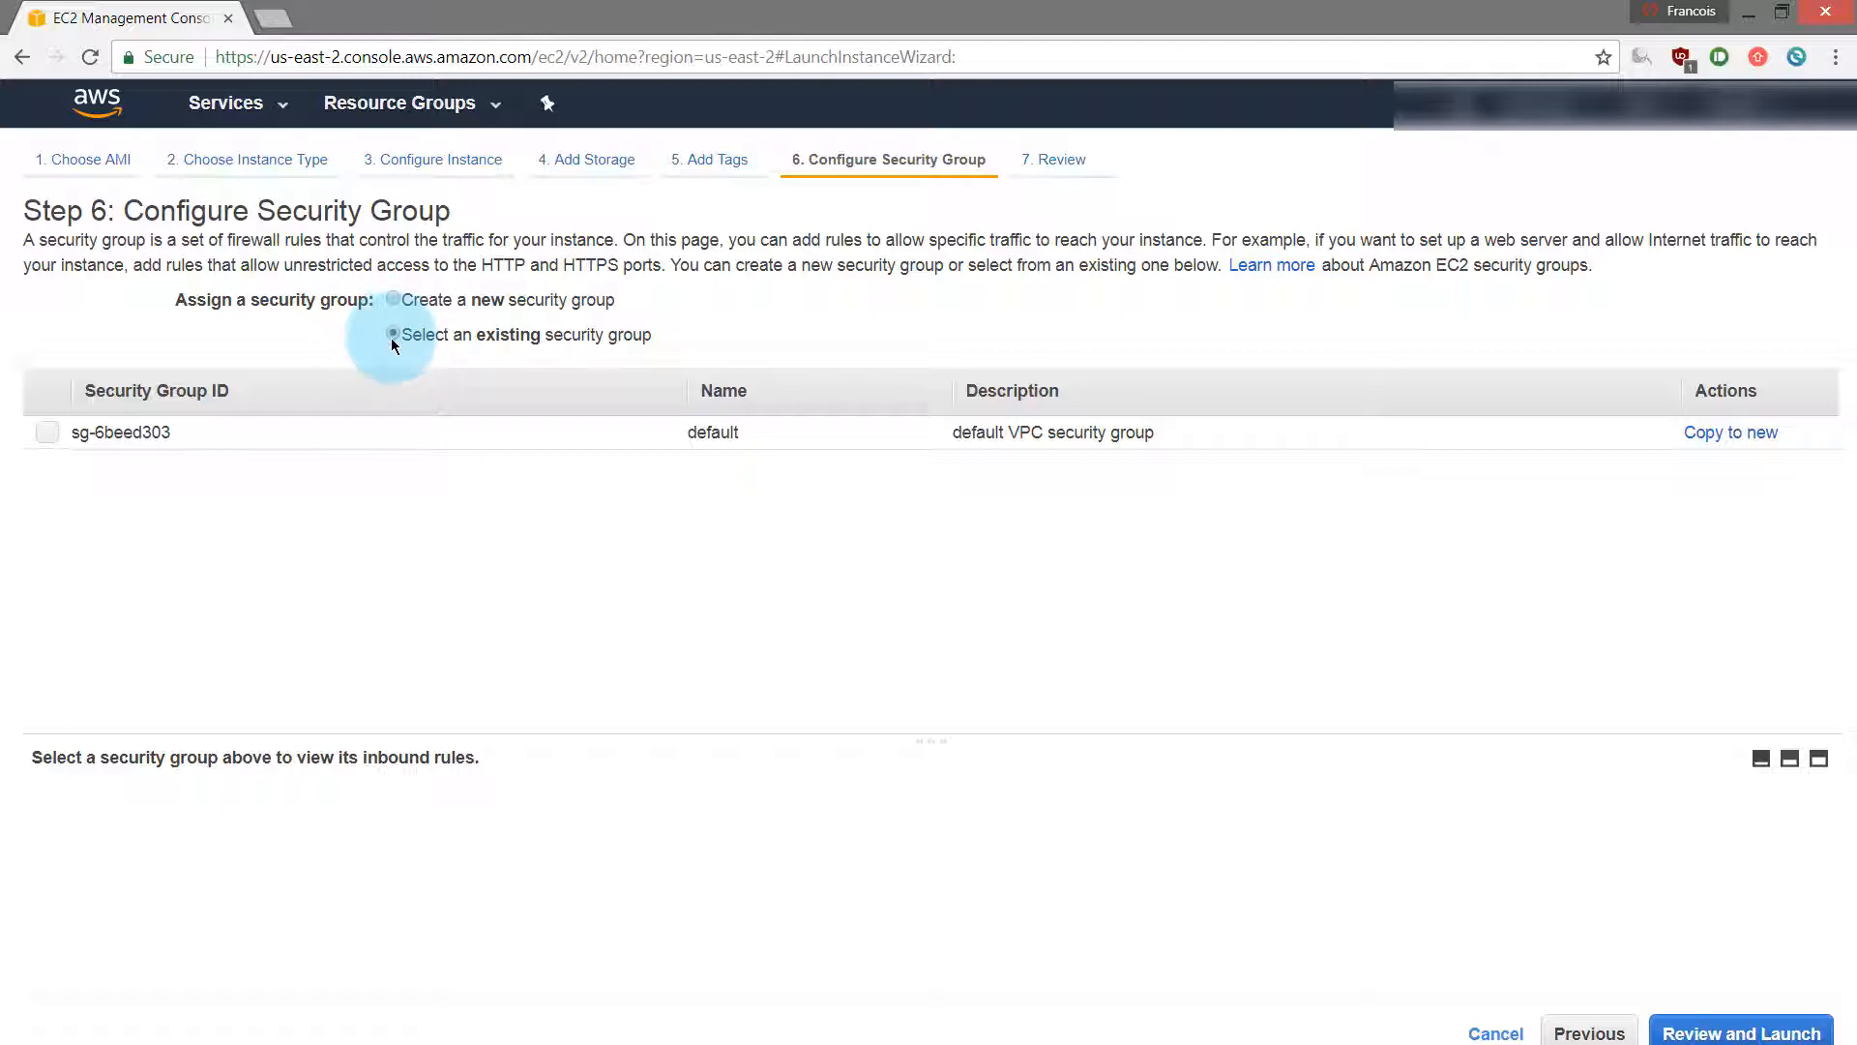
click(48, 432)
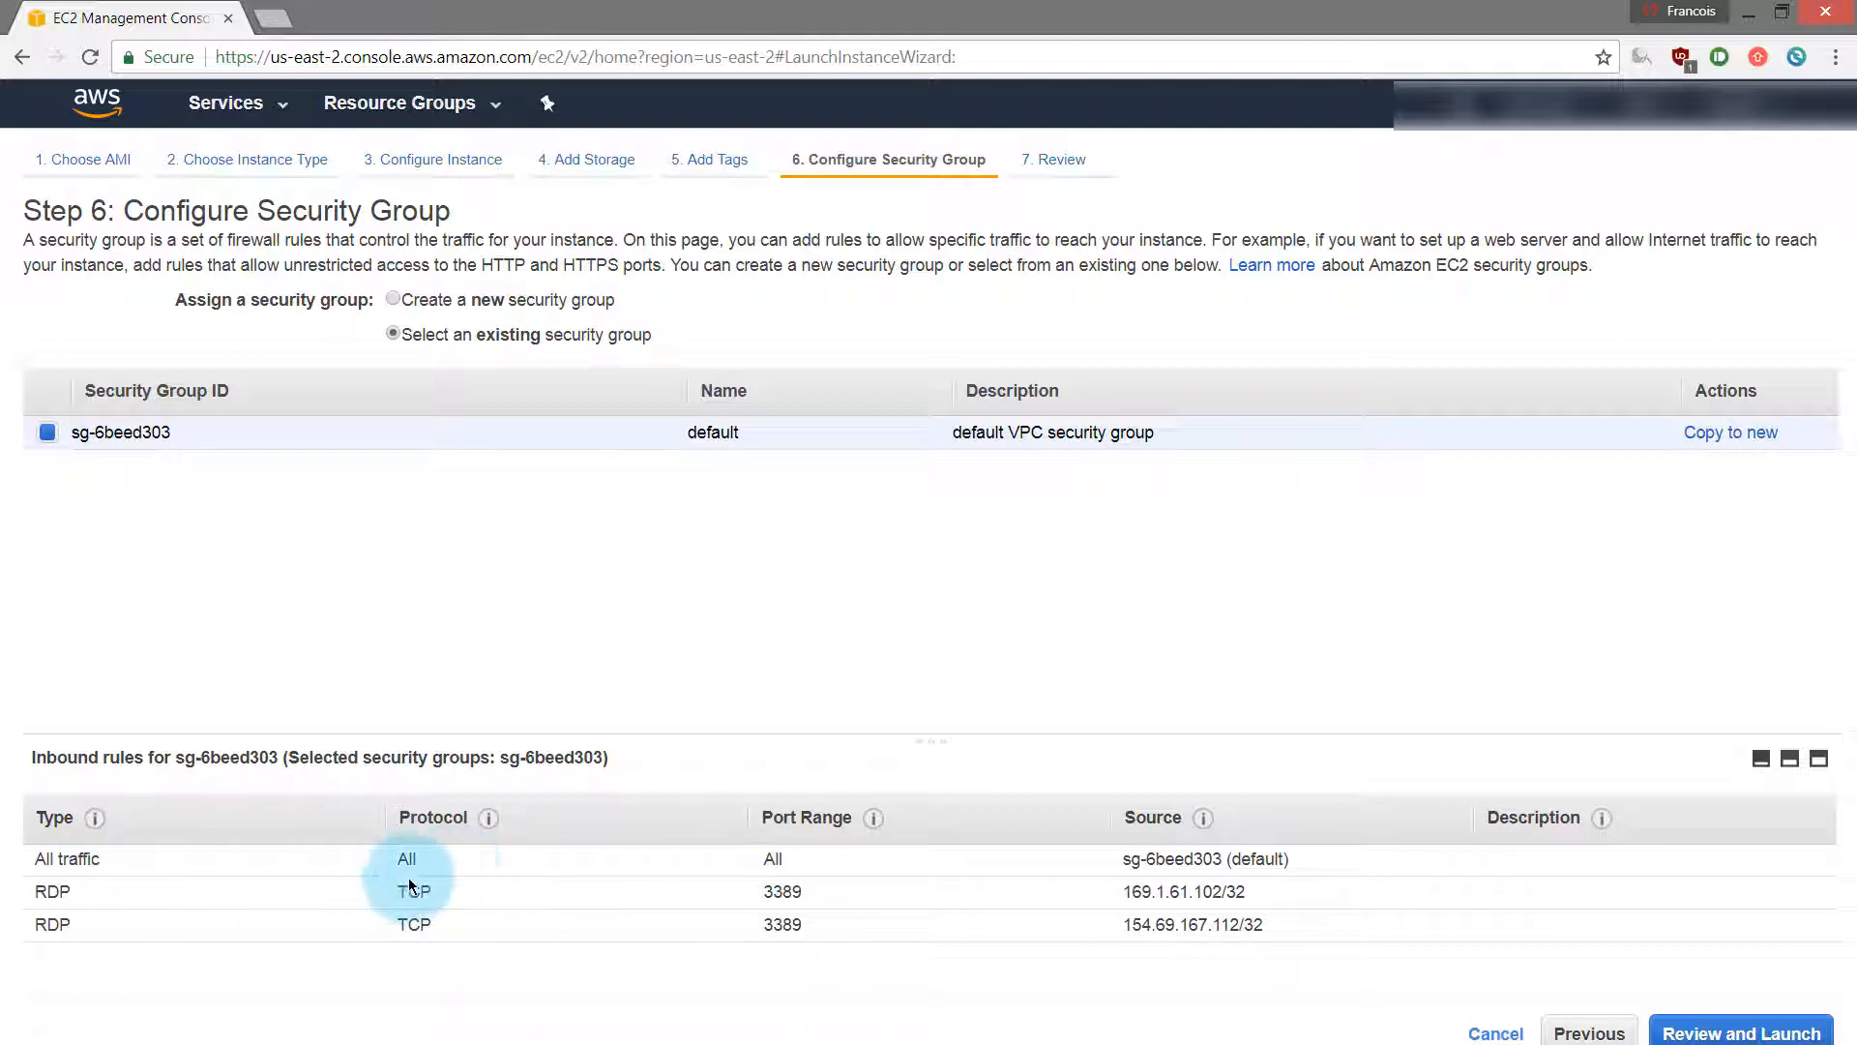
click(1717, 1037)
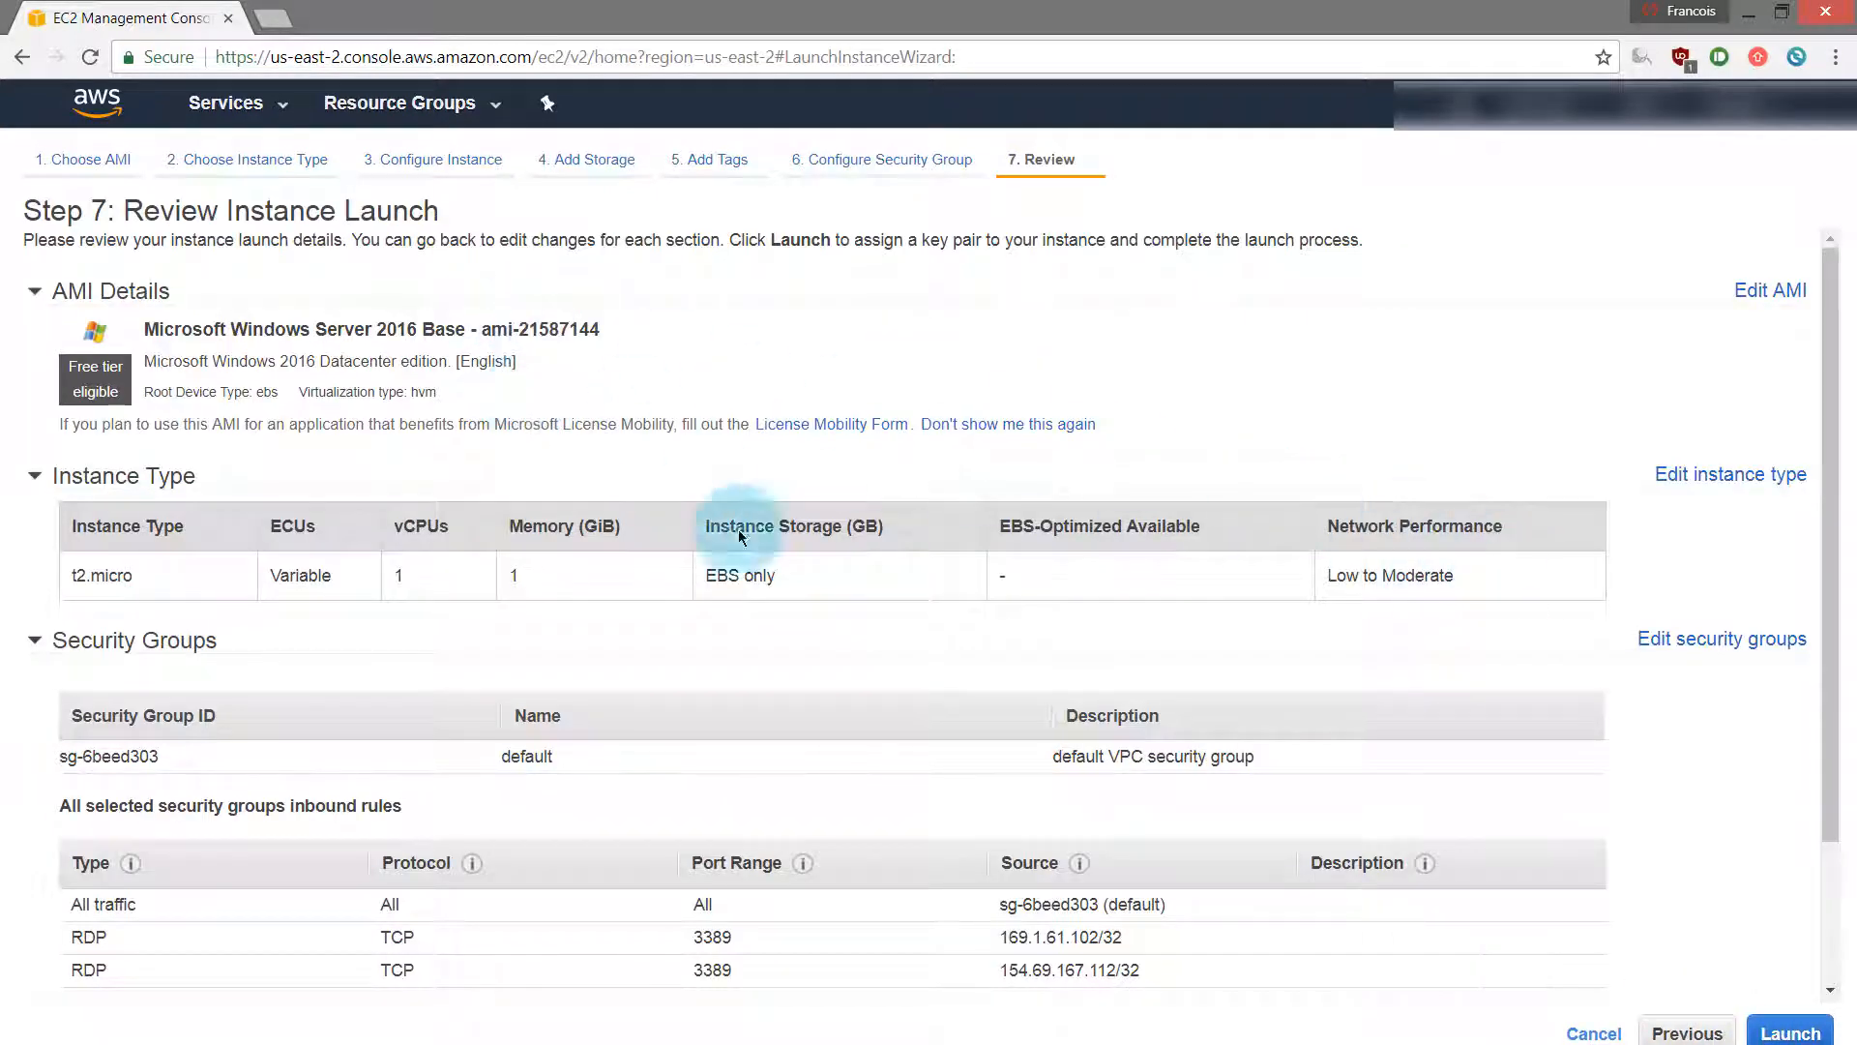
scroll(674, 641, down, 2)
scroll(713, 646, up, 2)
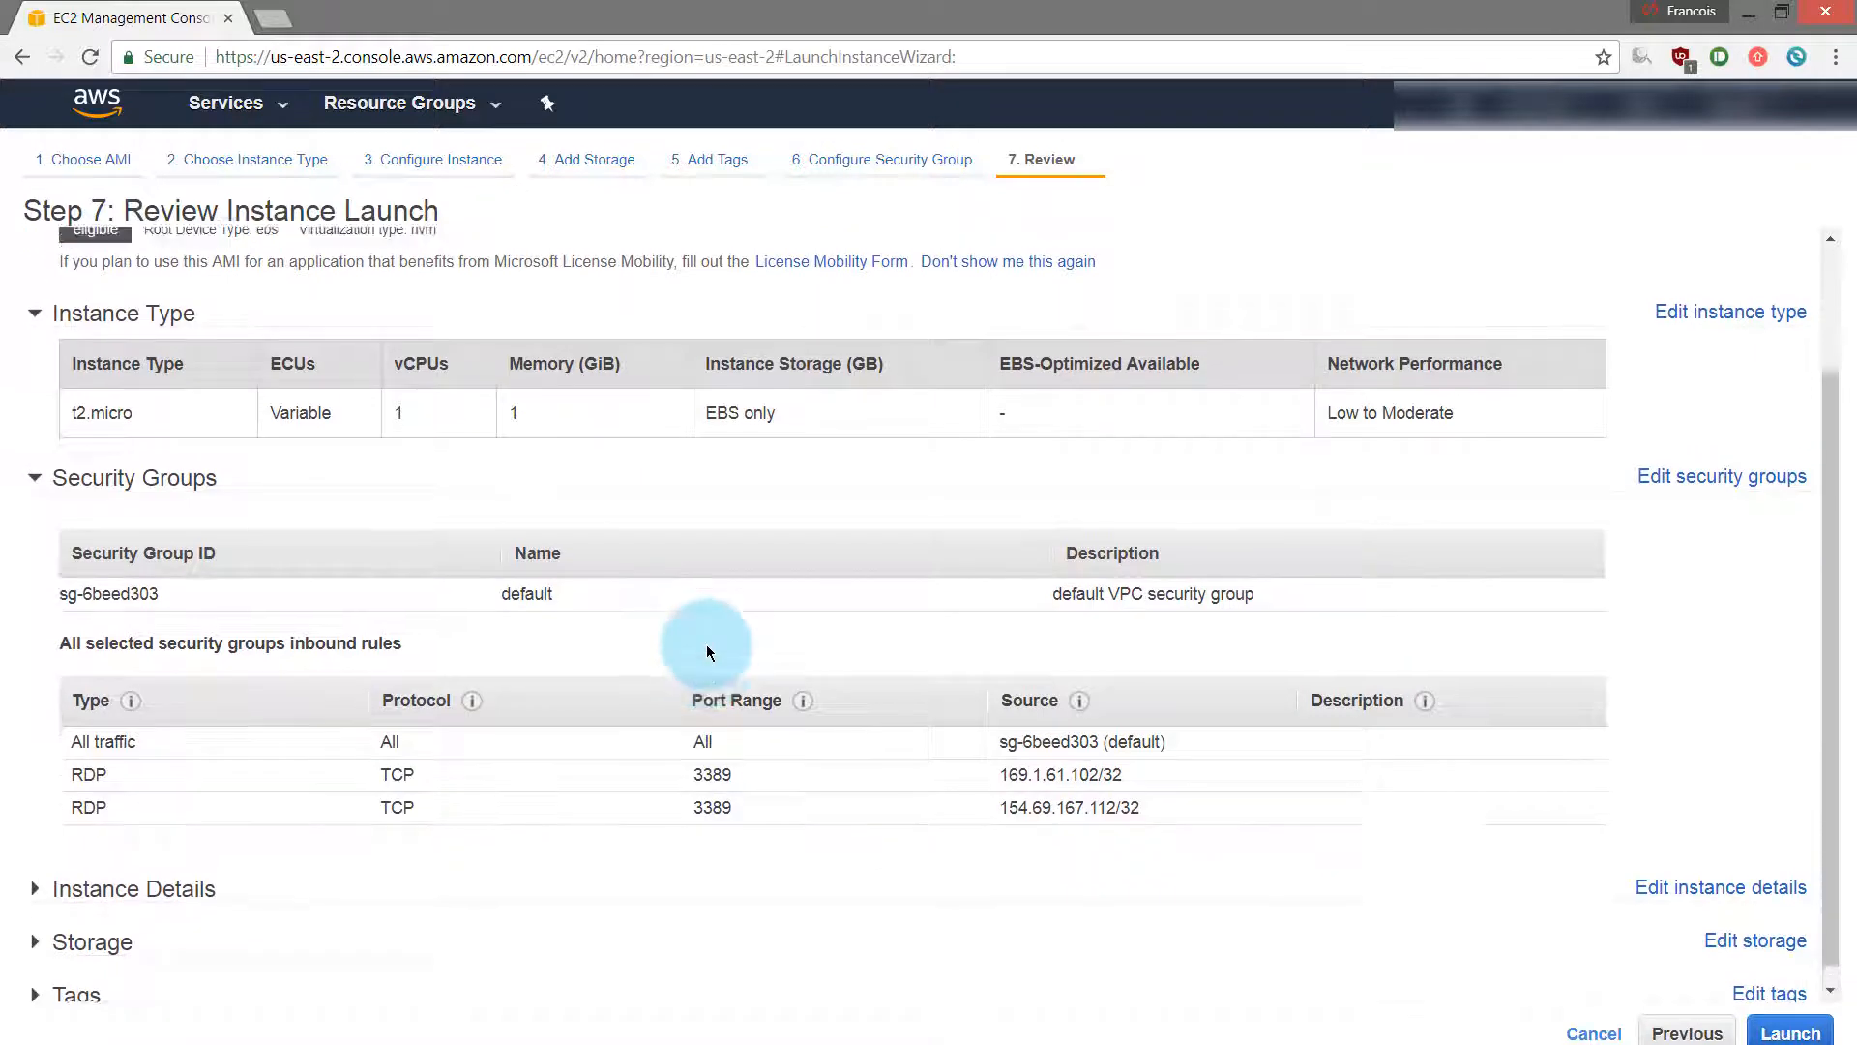
Create and download a new key pair named sub1x-test, and launch the instance with it.
click(1790, 1032)
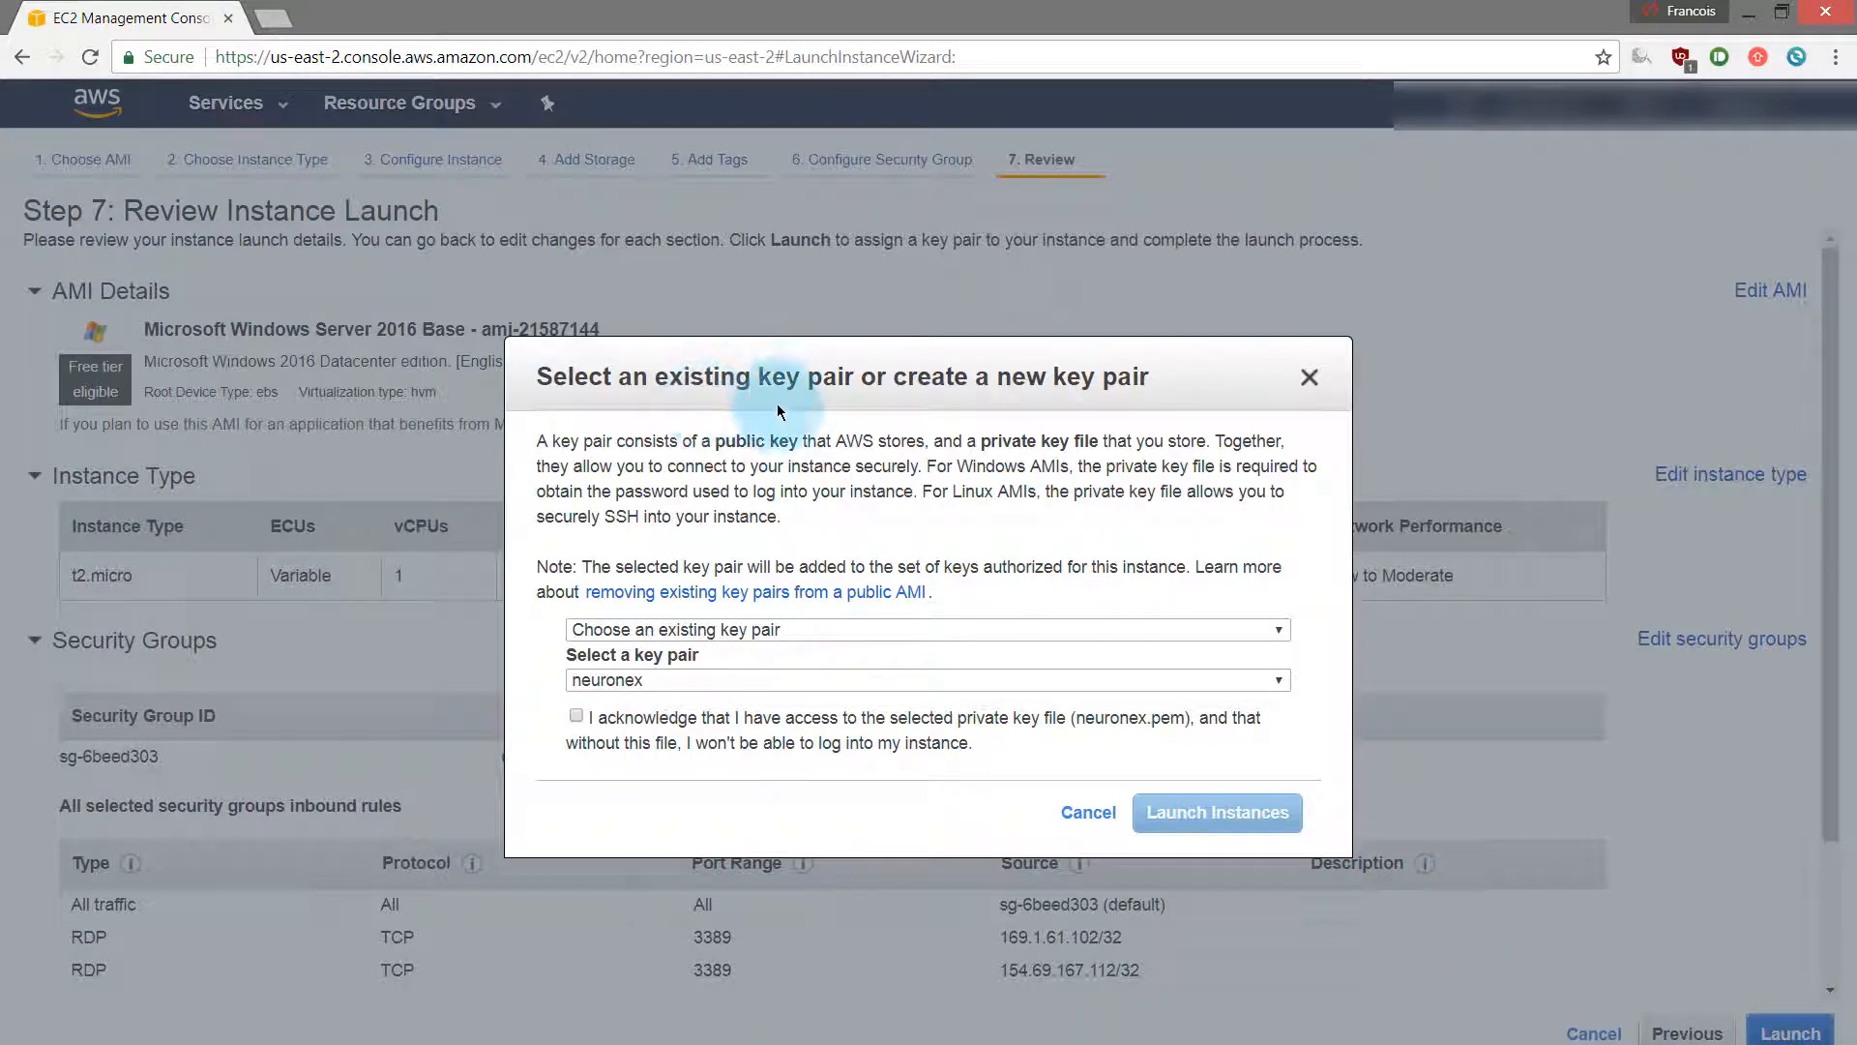
click(719, 631)
click(727, 673)
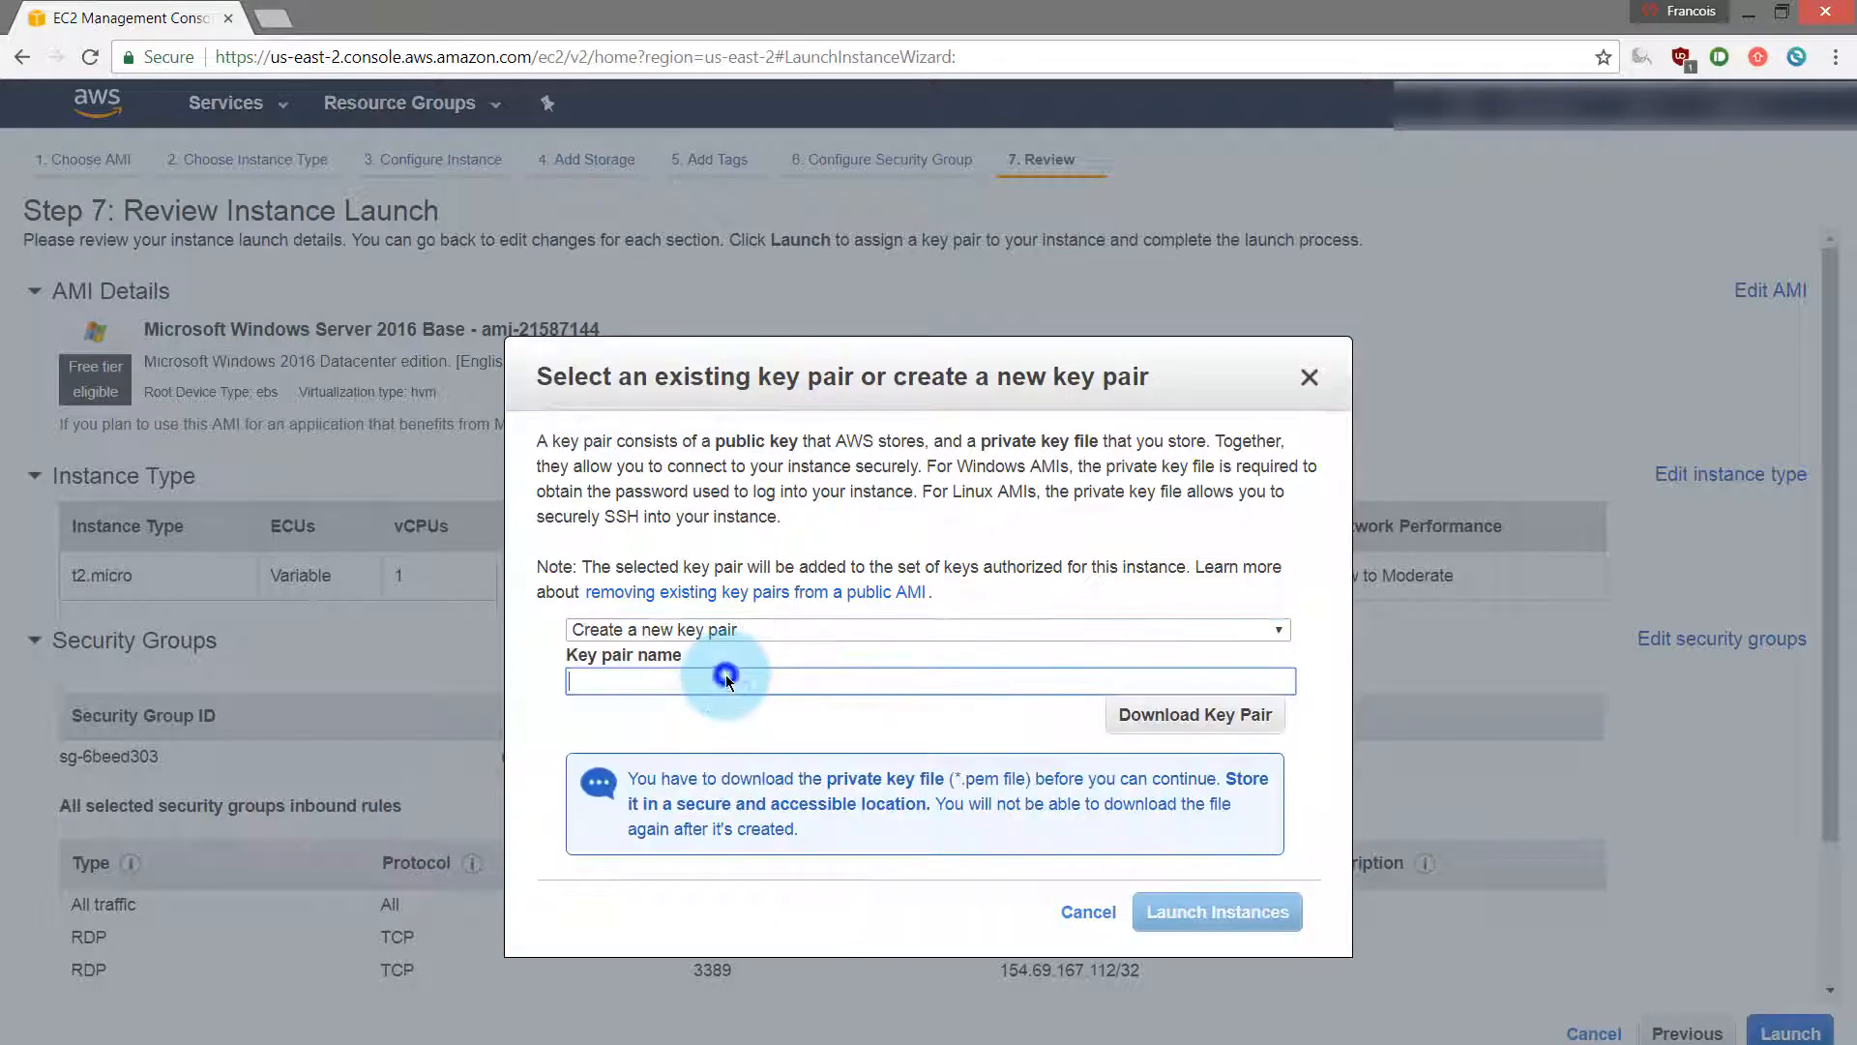
click(726, 679)
text(sub1x-test)
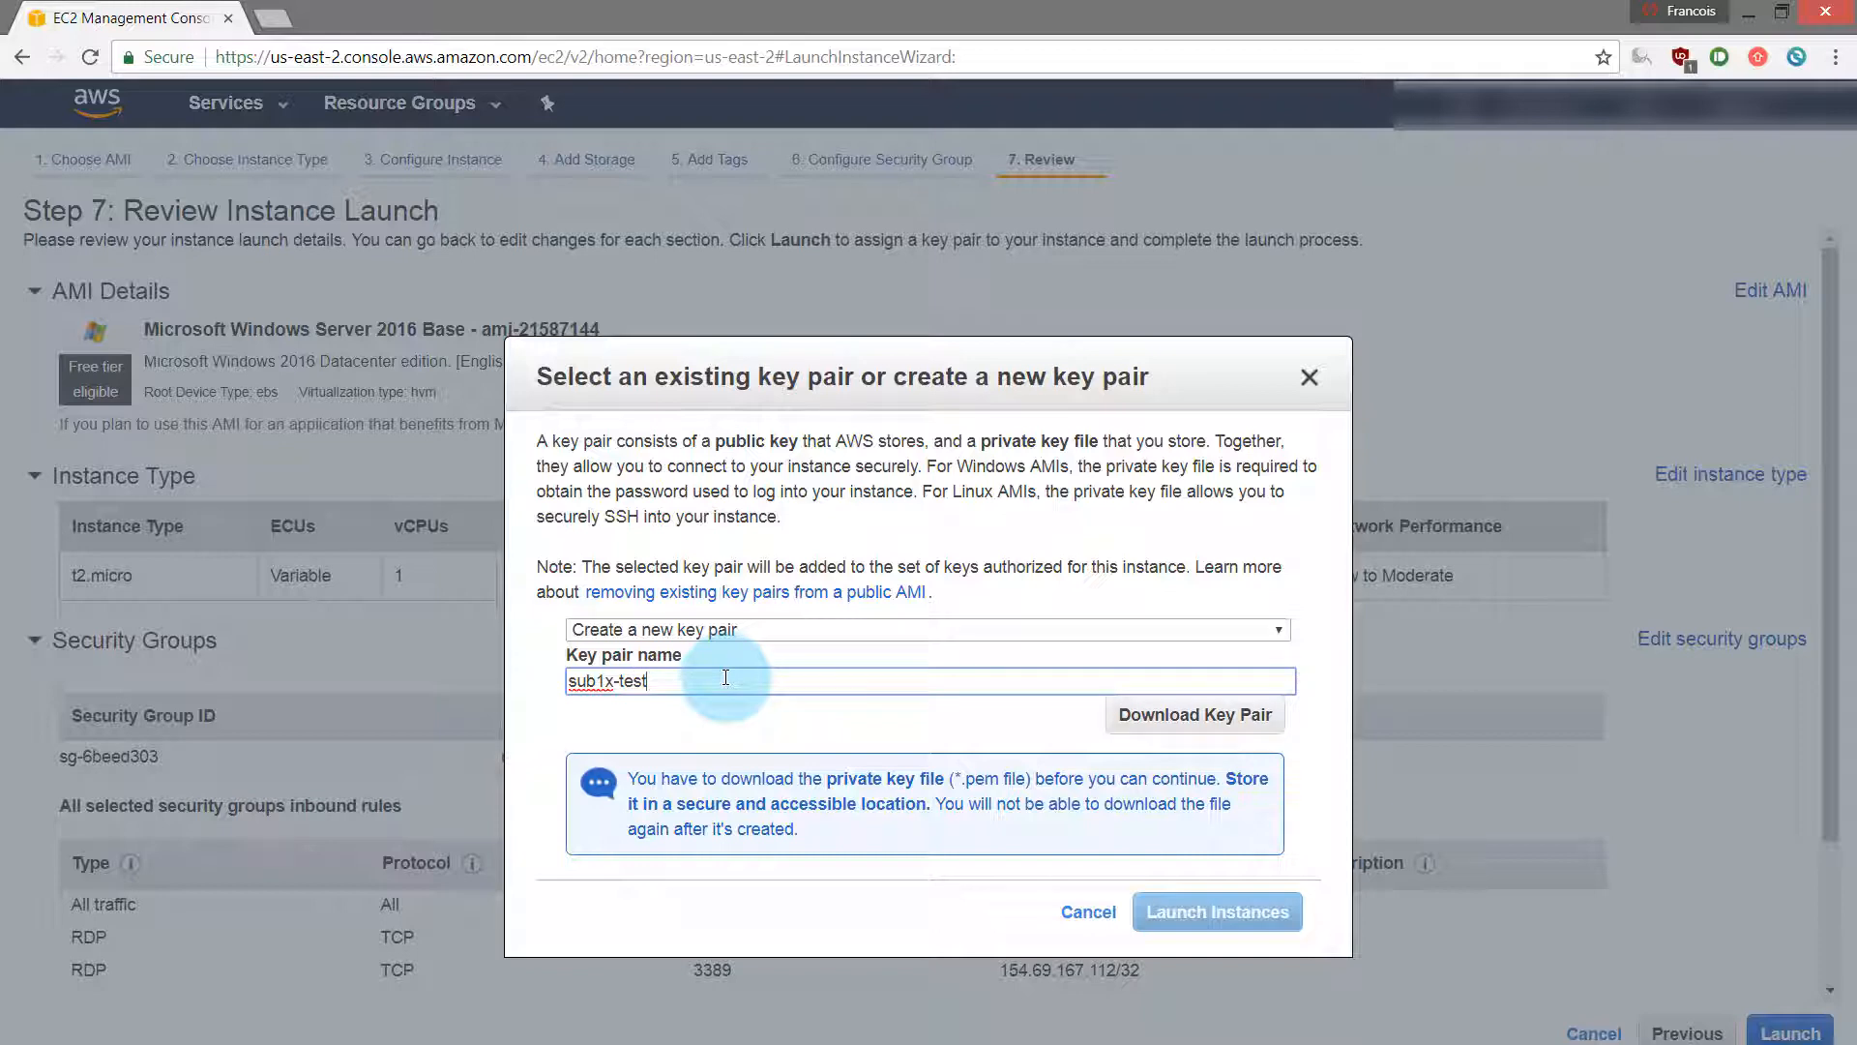
click(1186, 732)
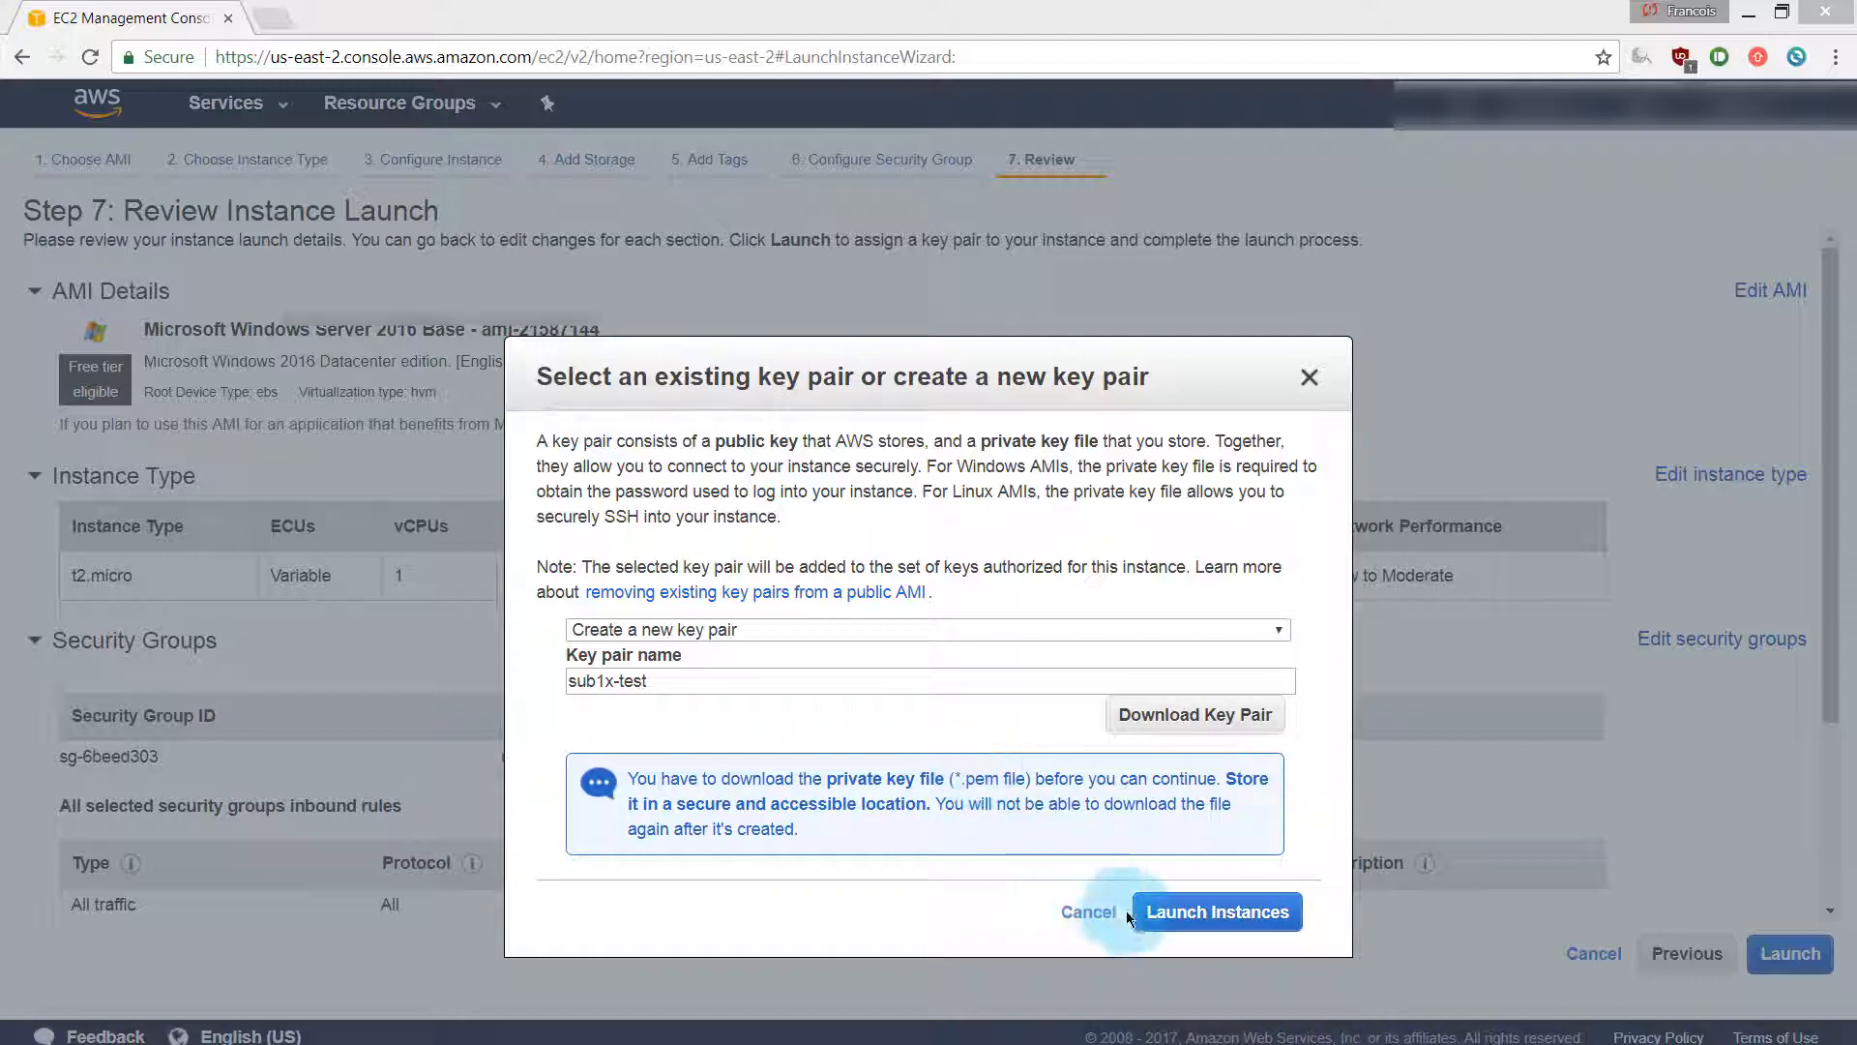
click(1203, 914)
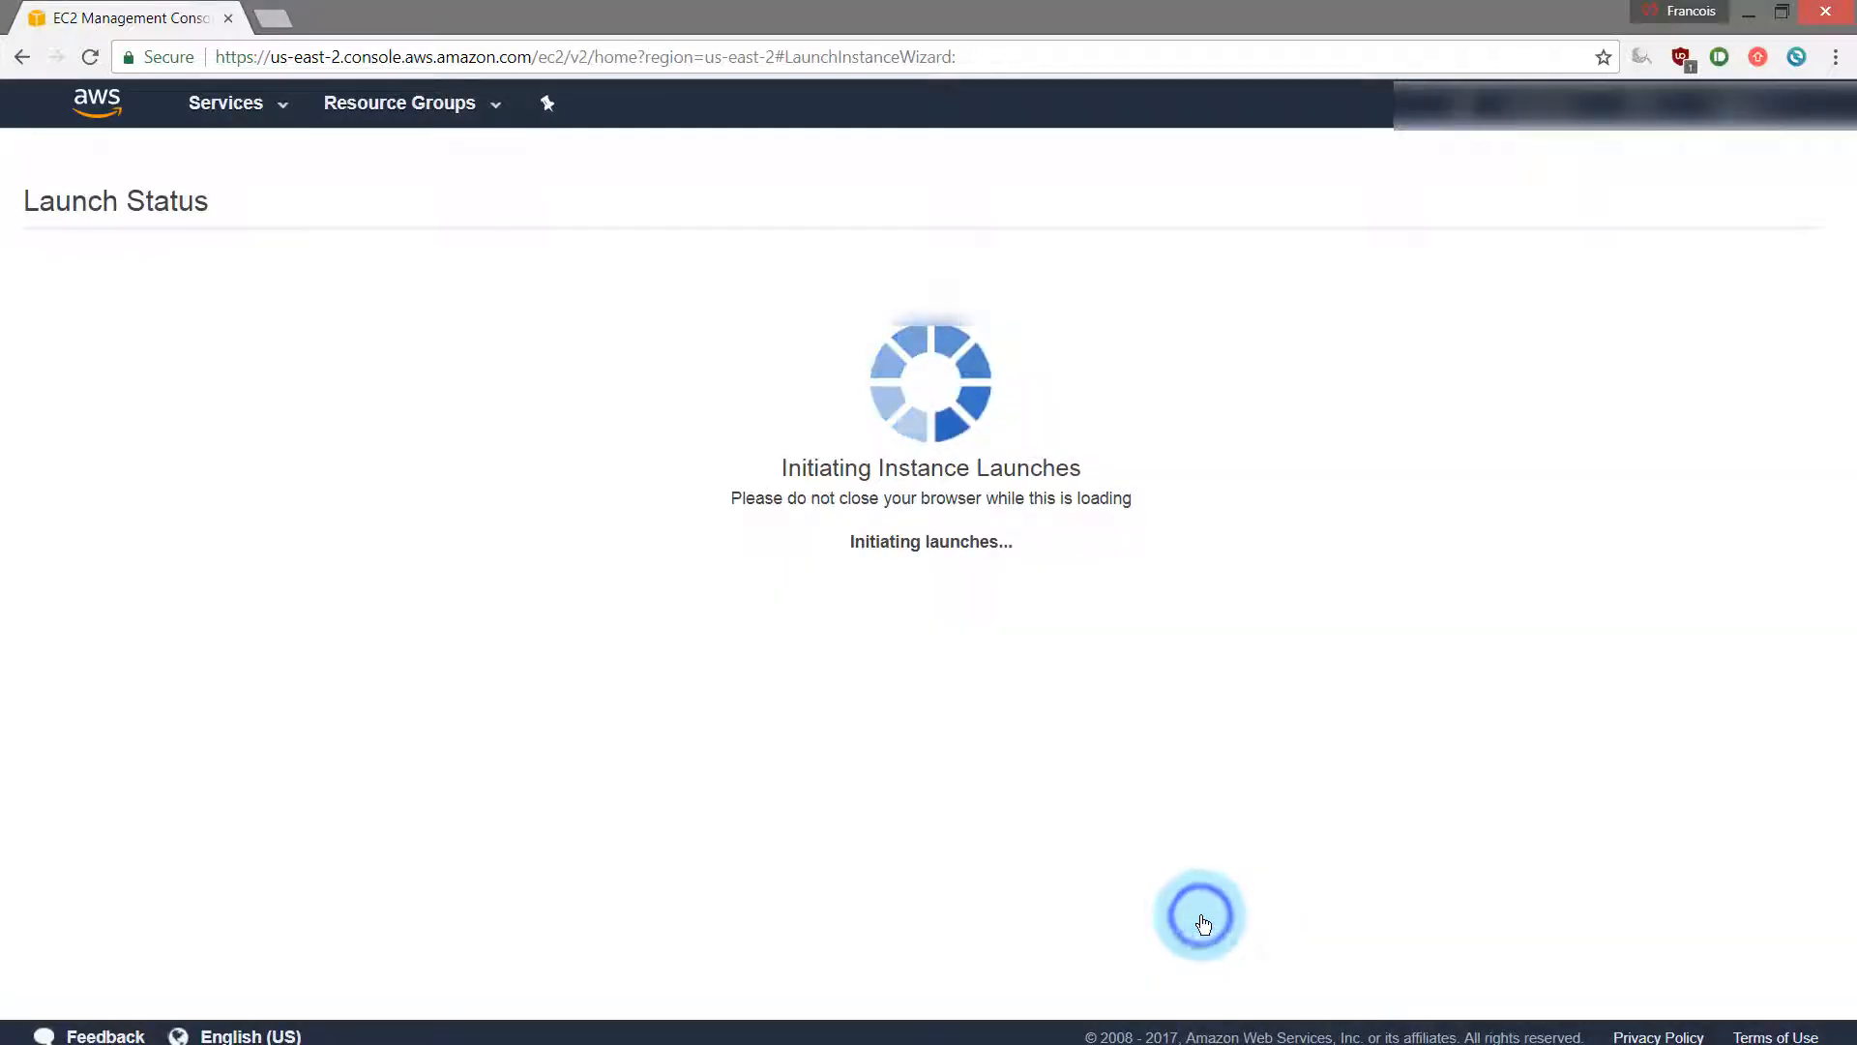
Go to the instances list and select the newly launched t2.micro instance.
scroll(1200, 916, down, 1)
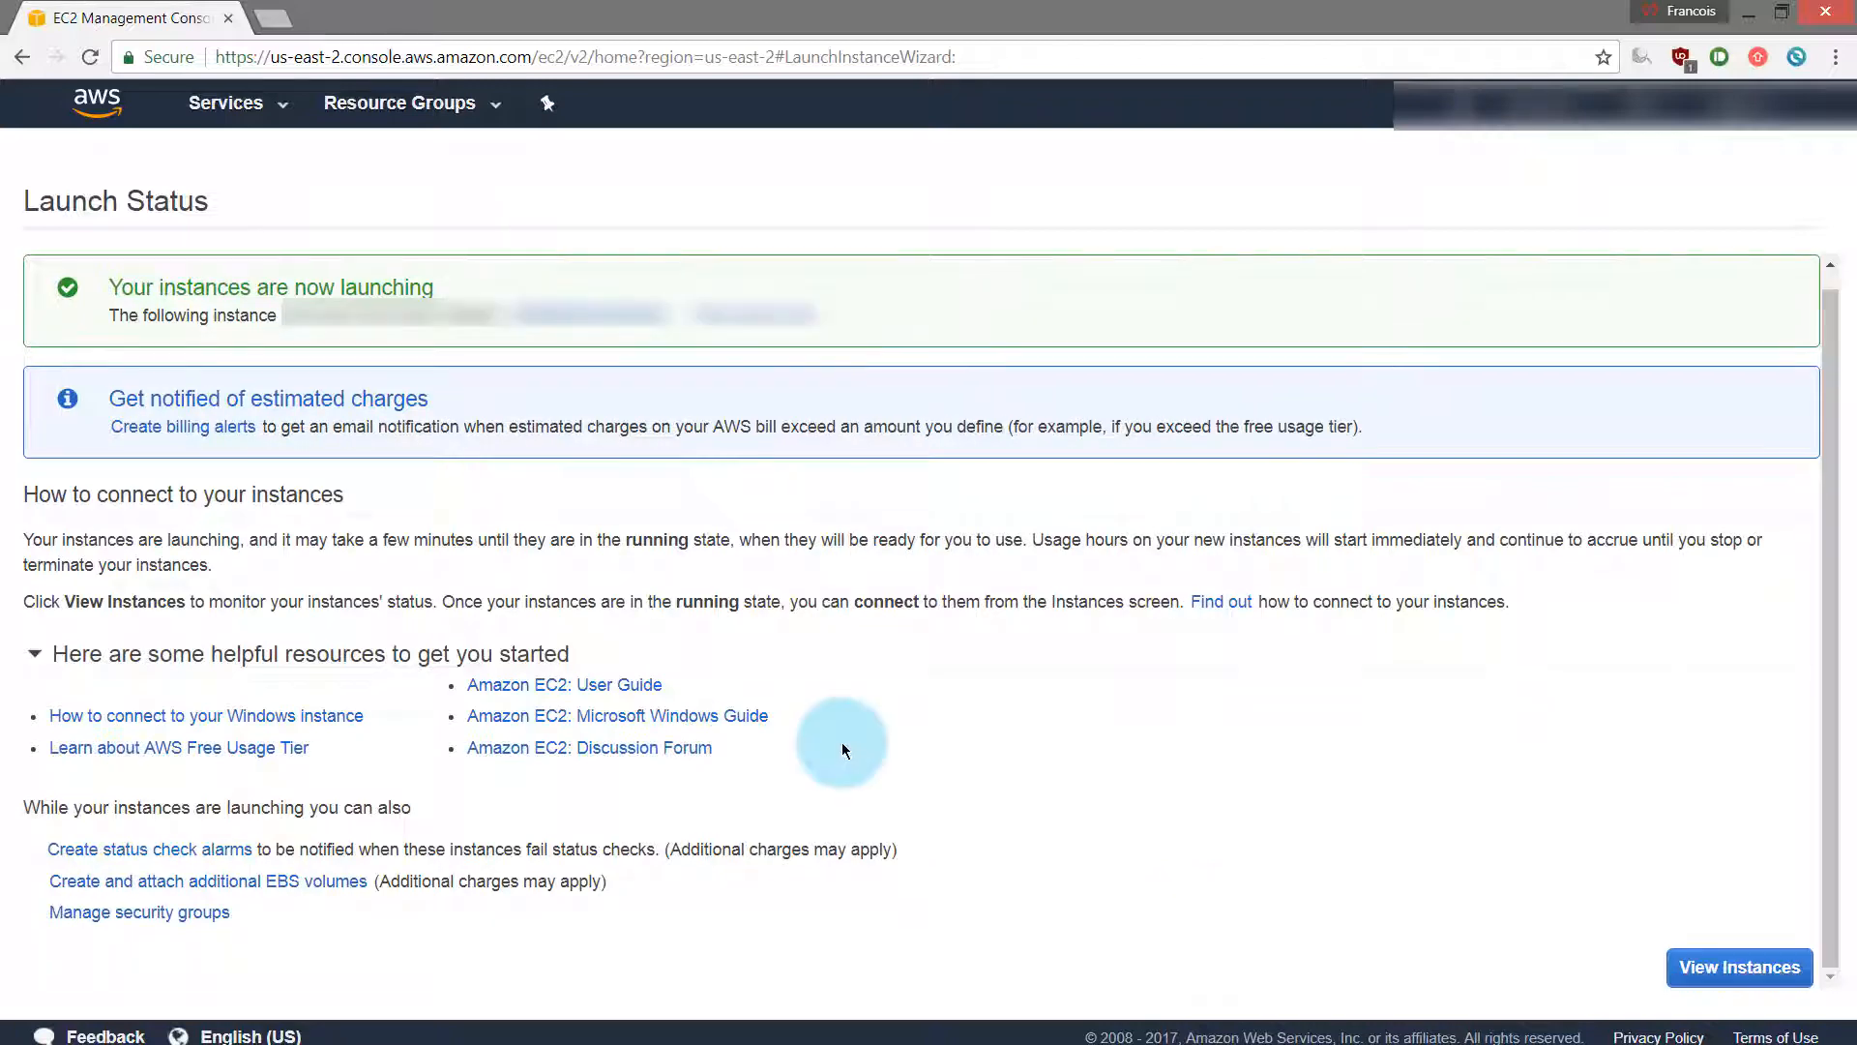
click(1745, 981)
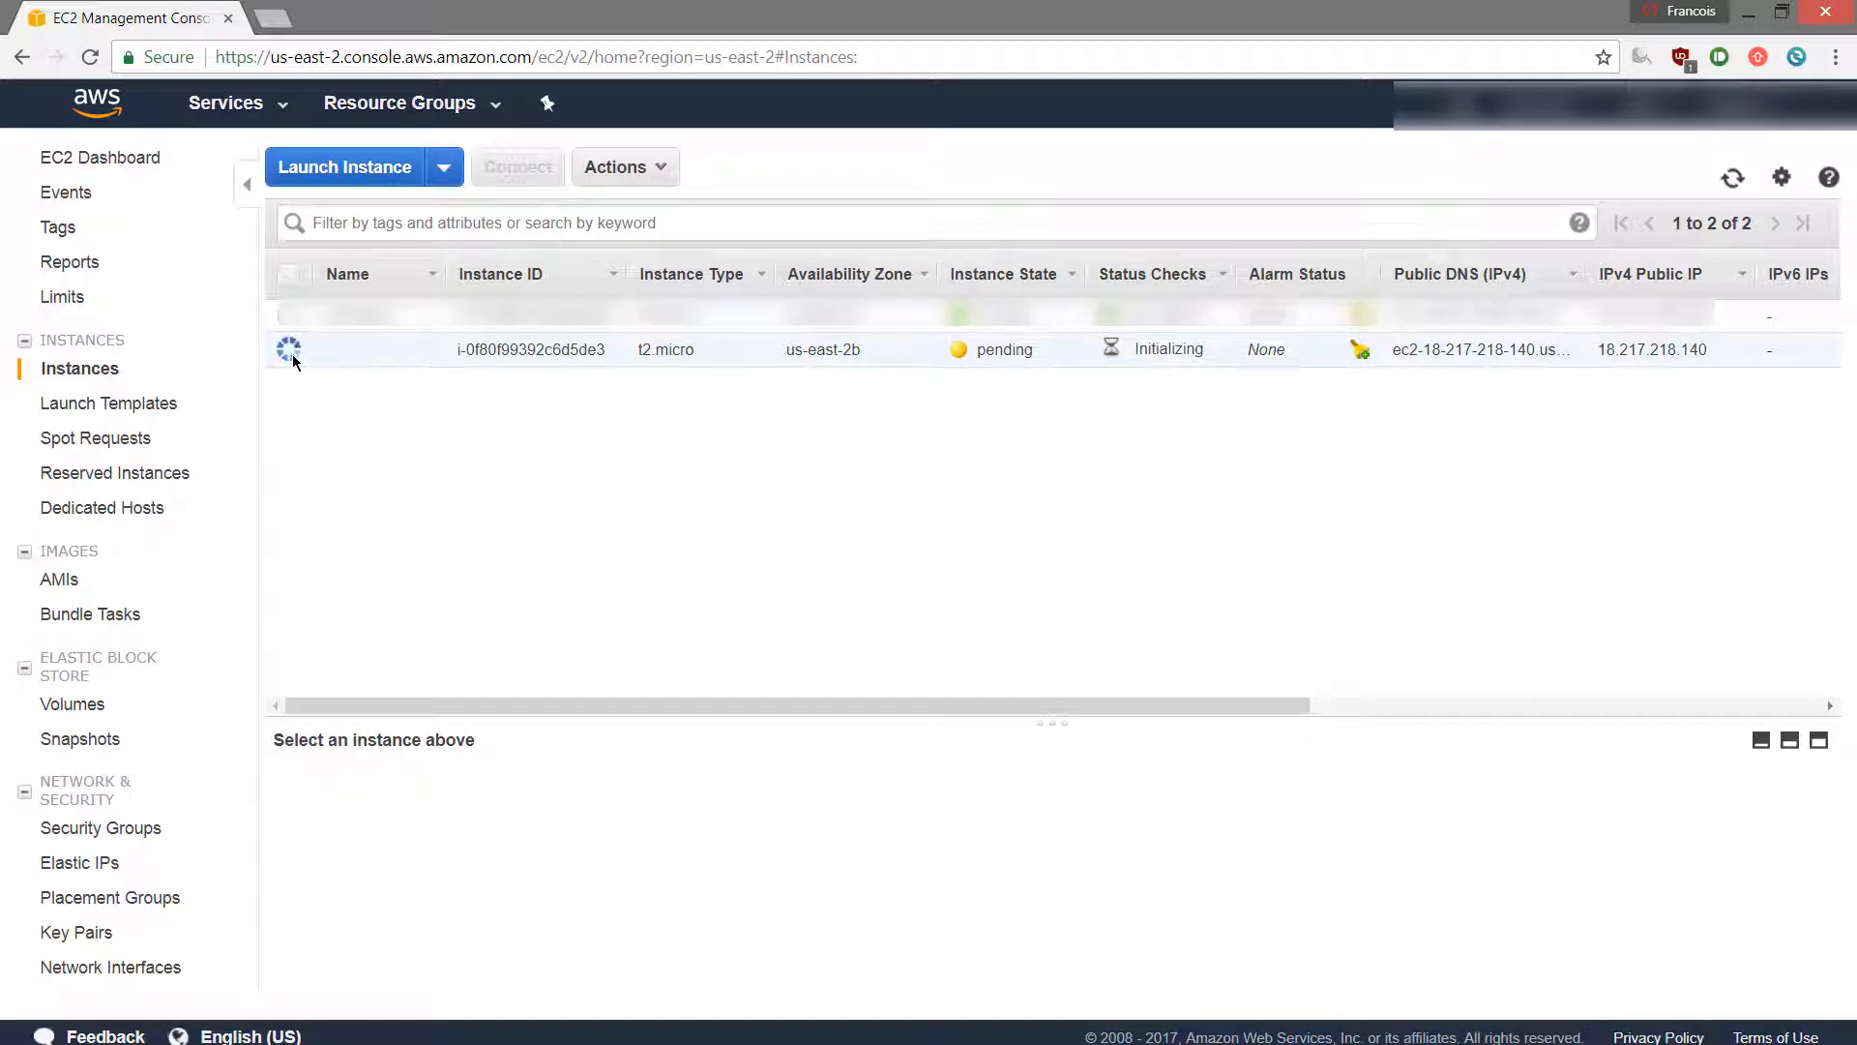
click(290, 349)
click(896, 431)
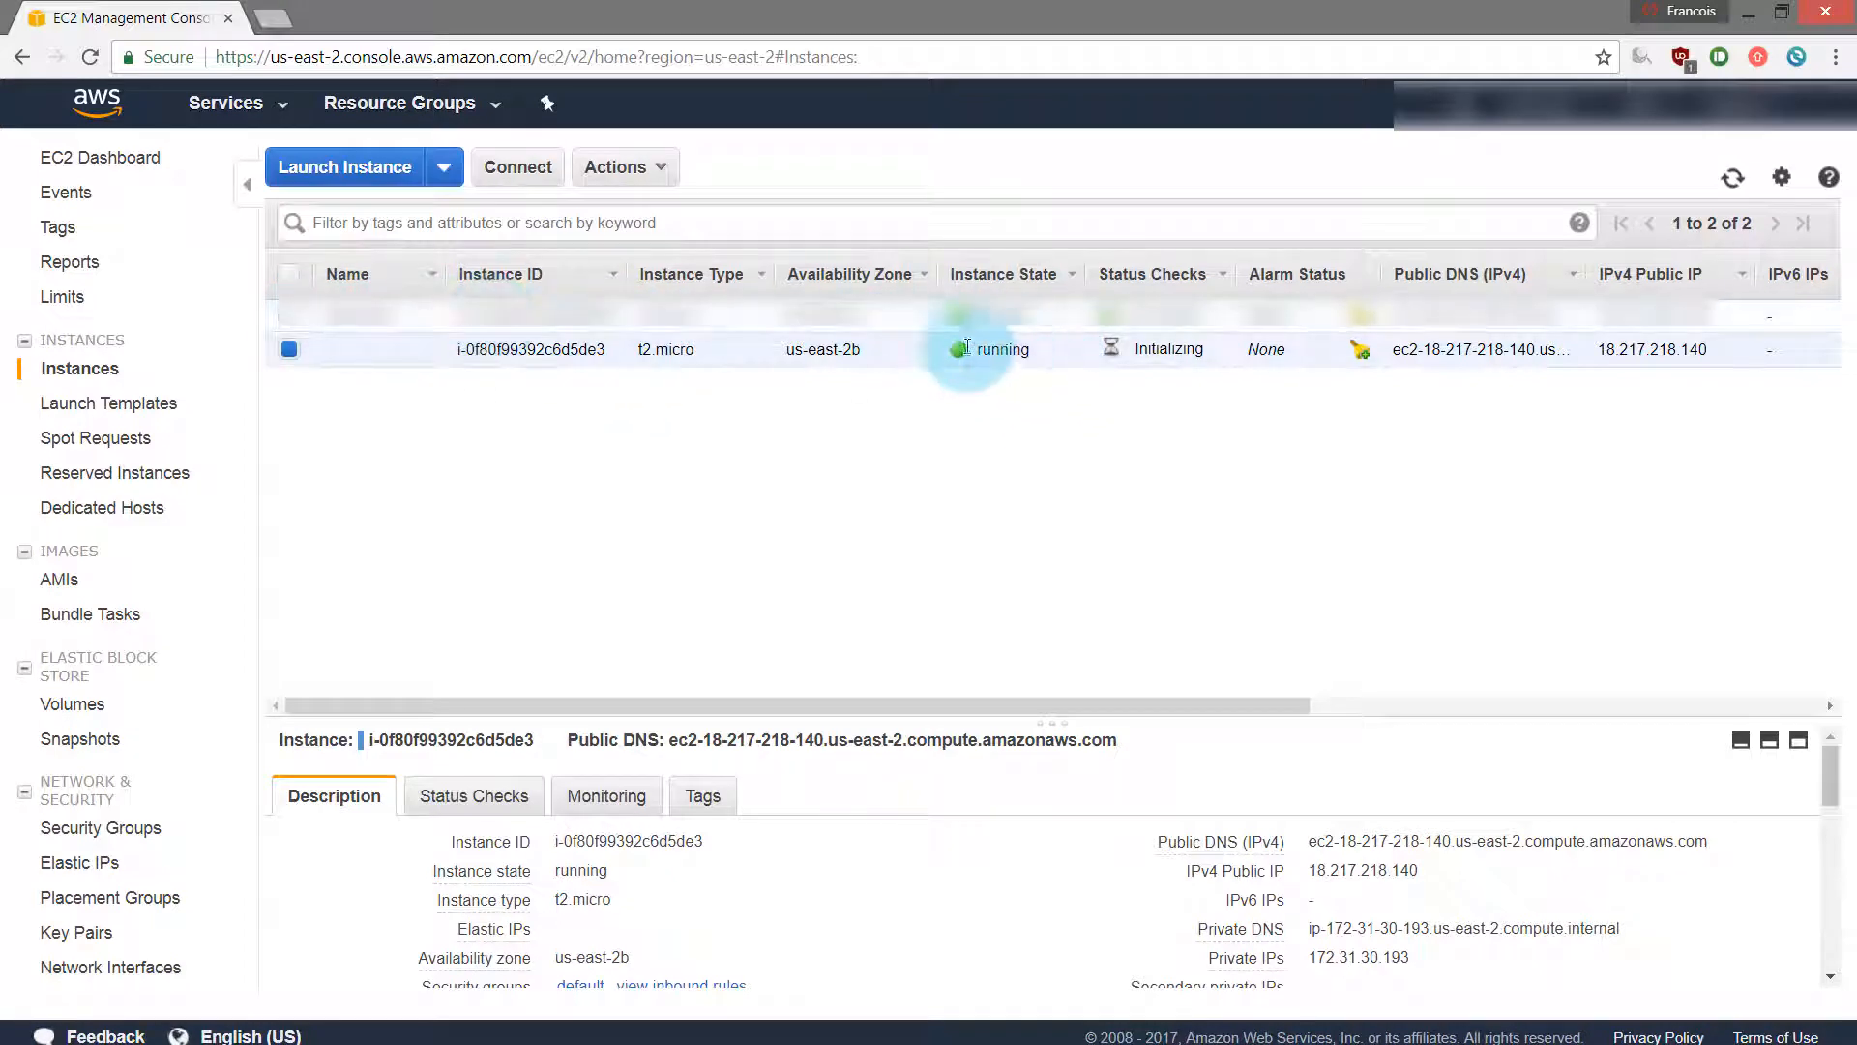
Name the new instance sub1x.
mouse_move(415, 352)
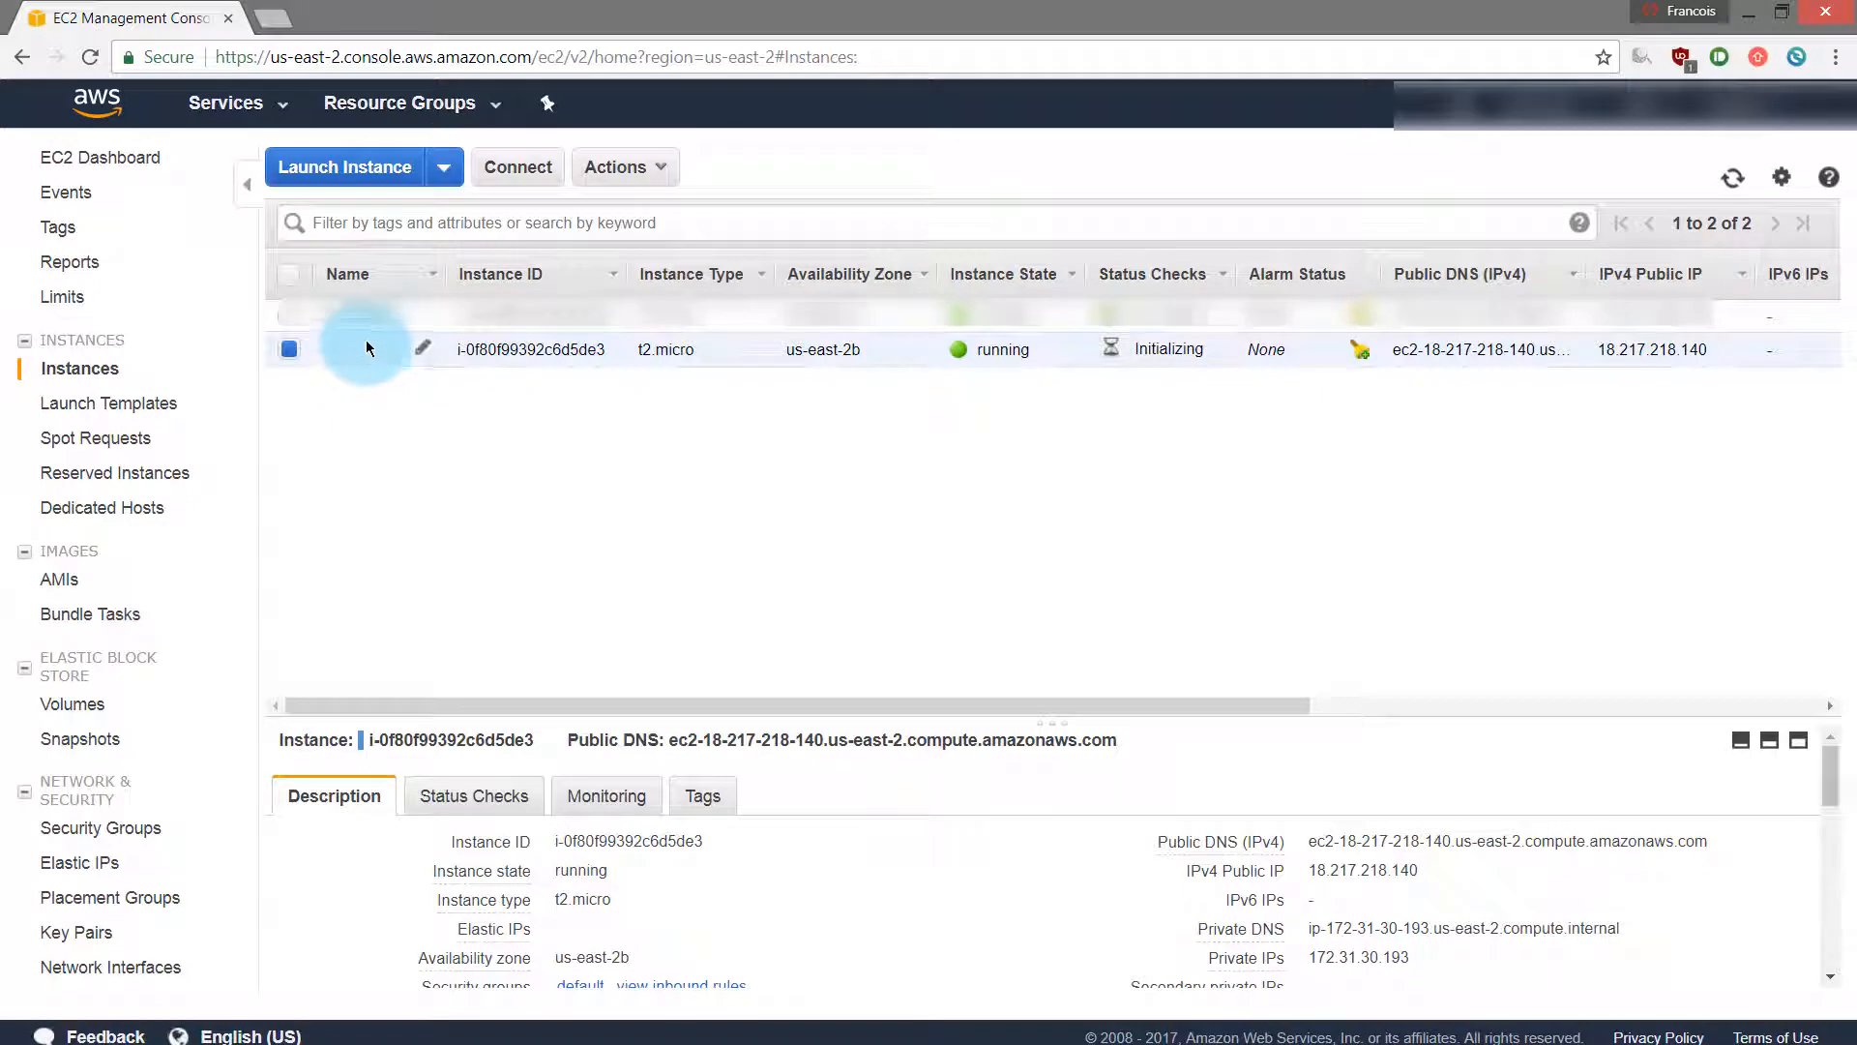
click(422, 348)
text(sub1x)
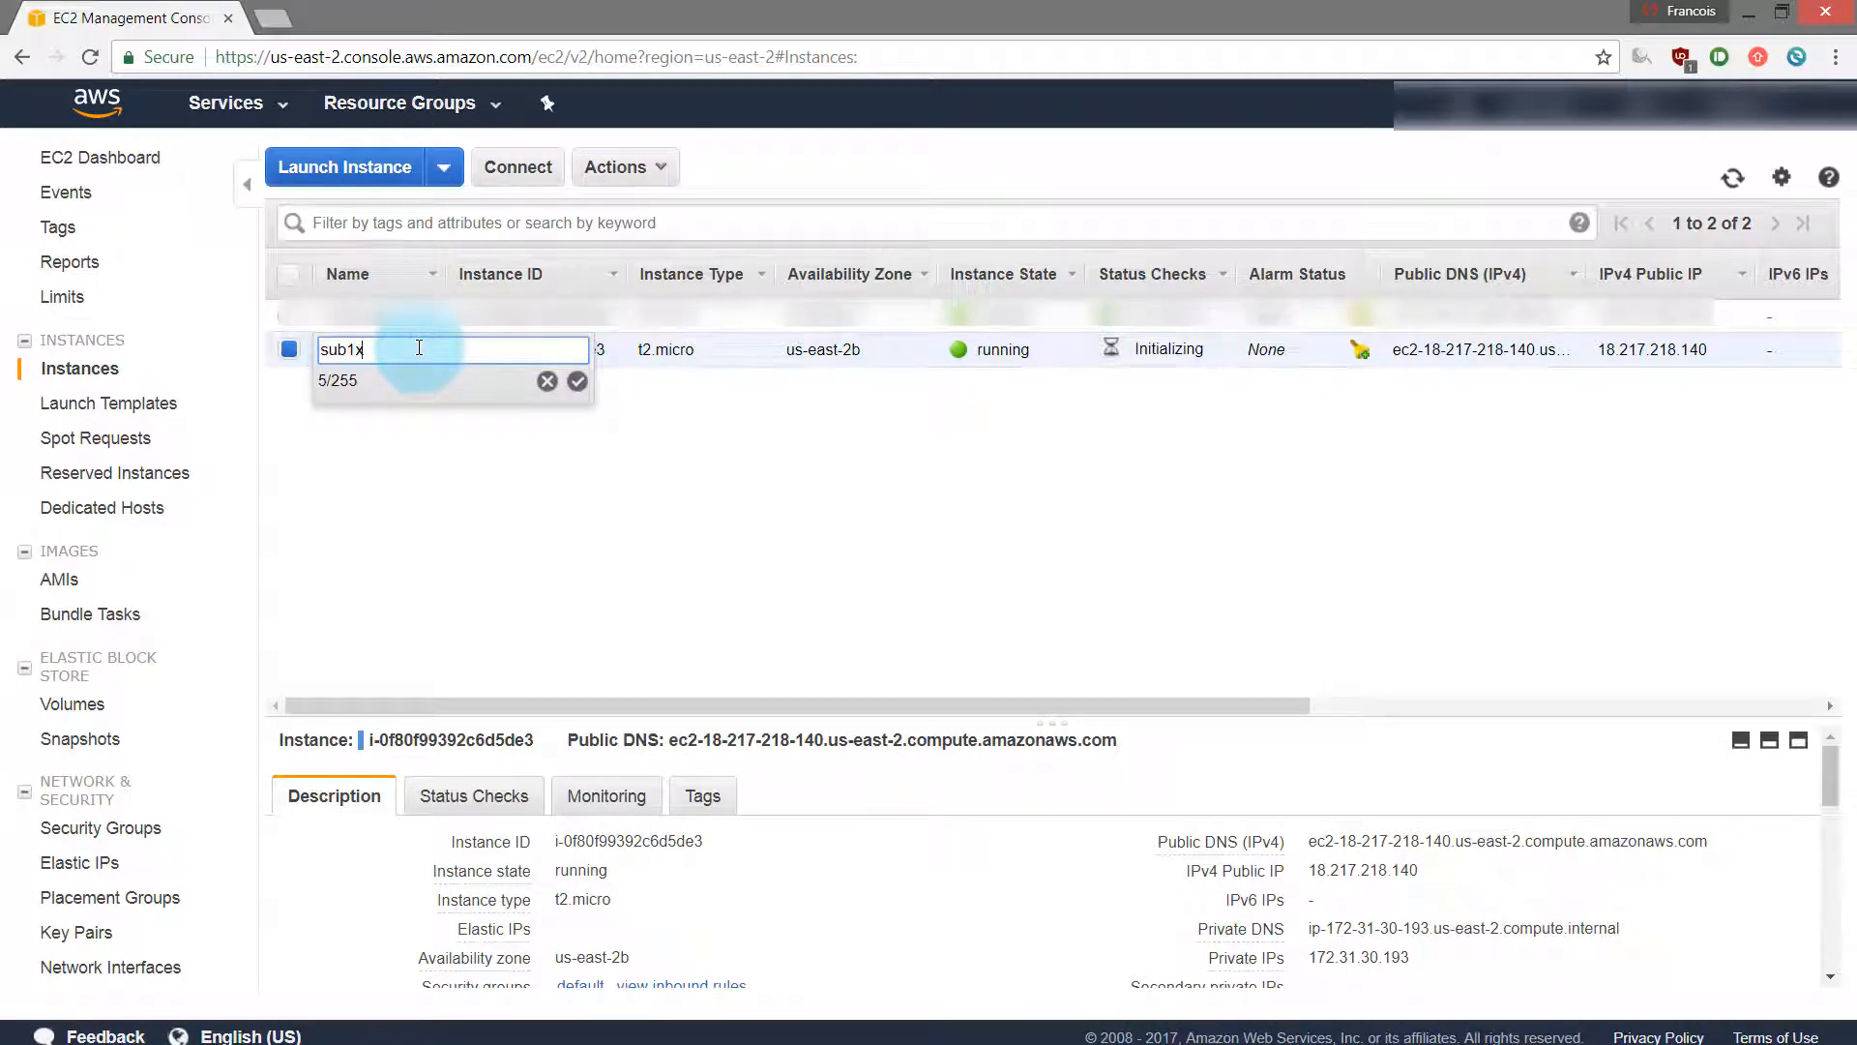
key(Return)
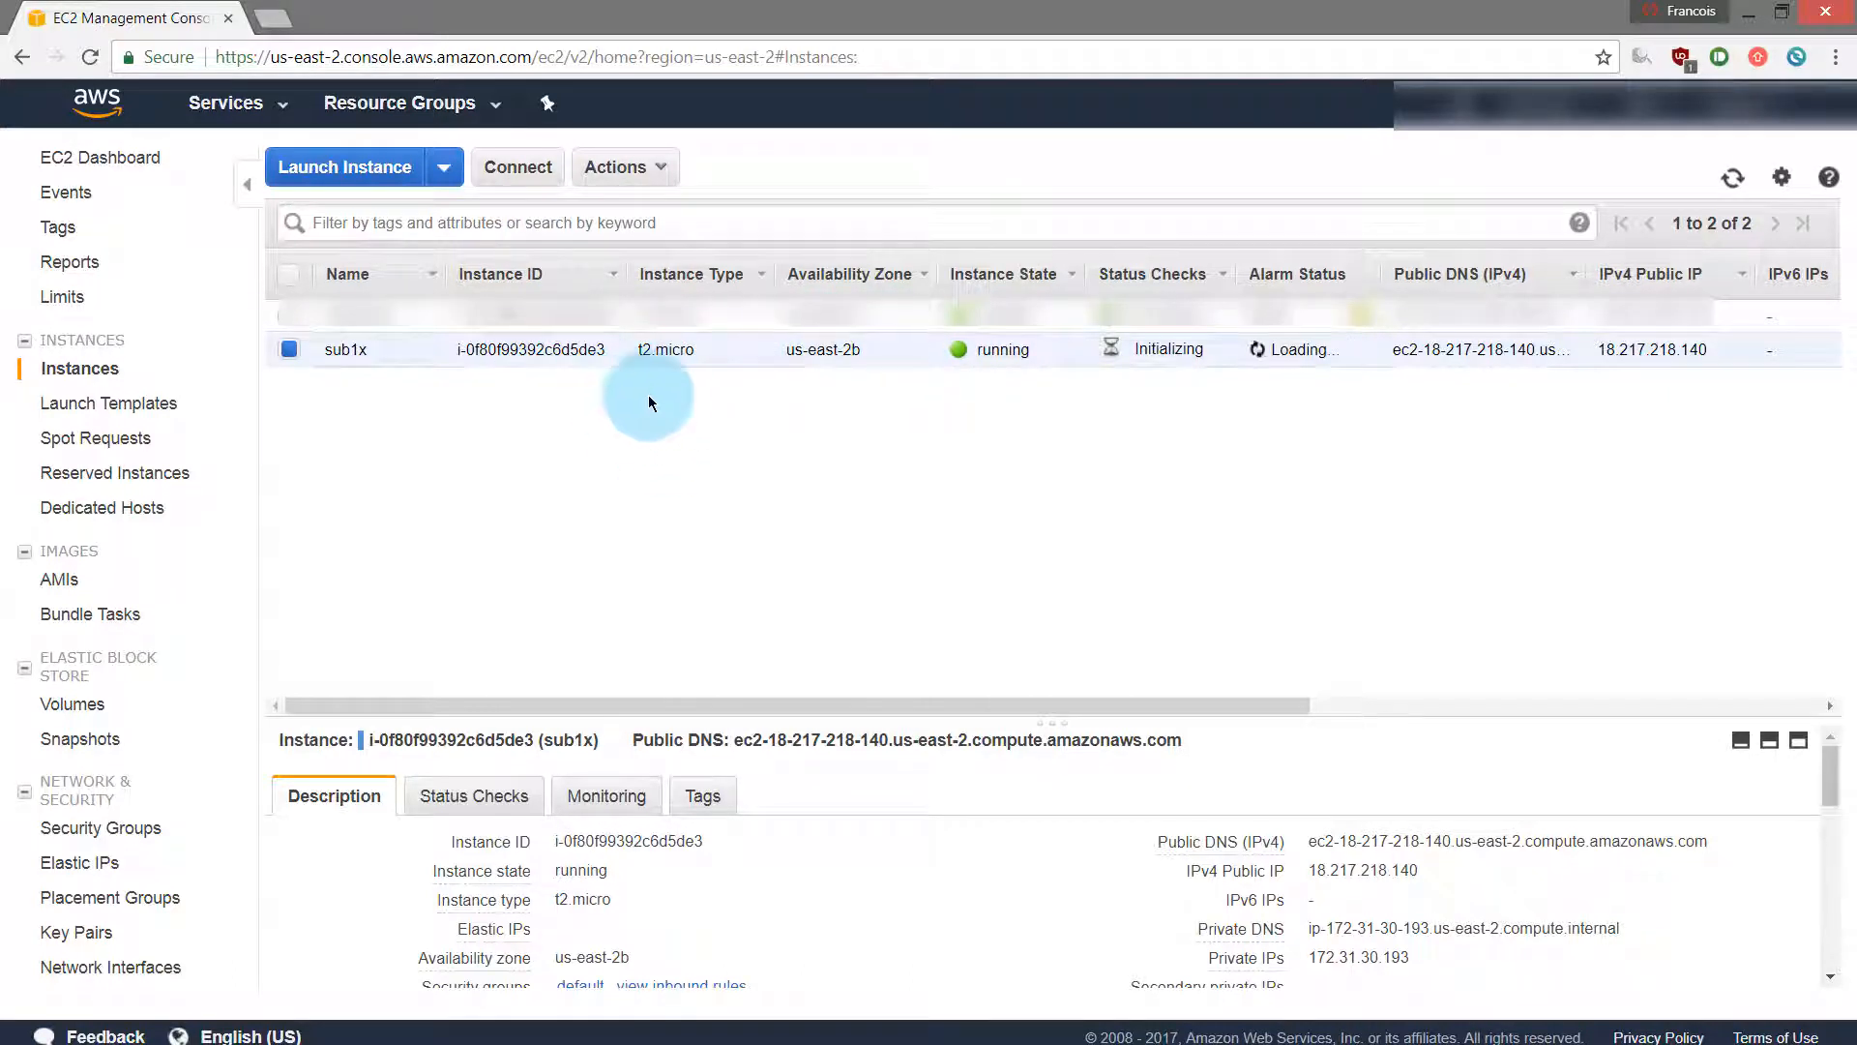
Open the connection options for the sub1x instance and download its remote desktop file.
right_click(677, 349)
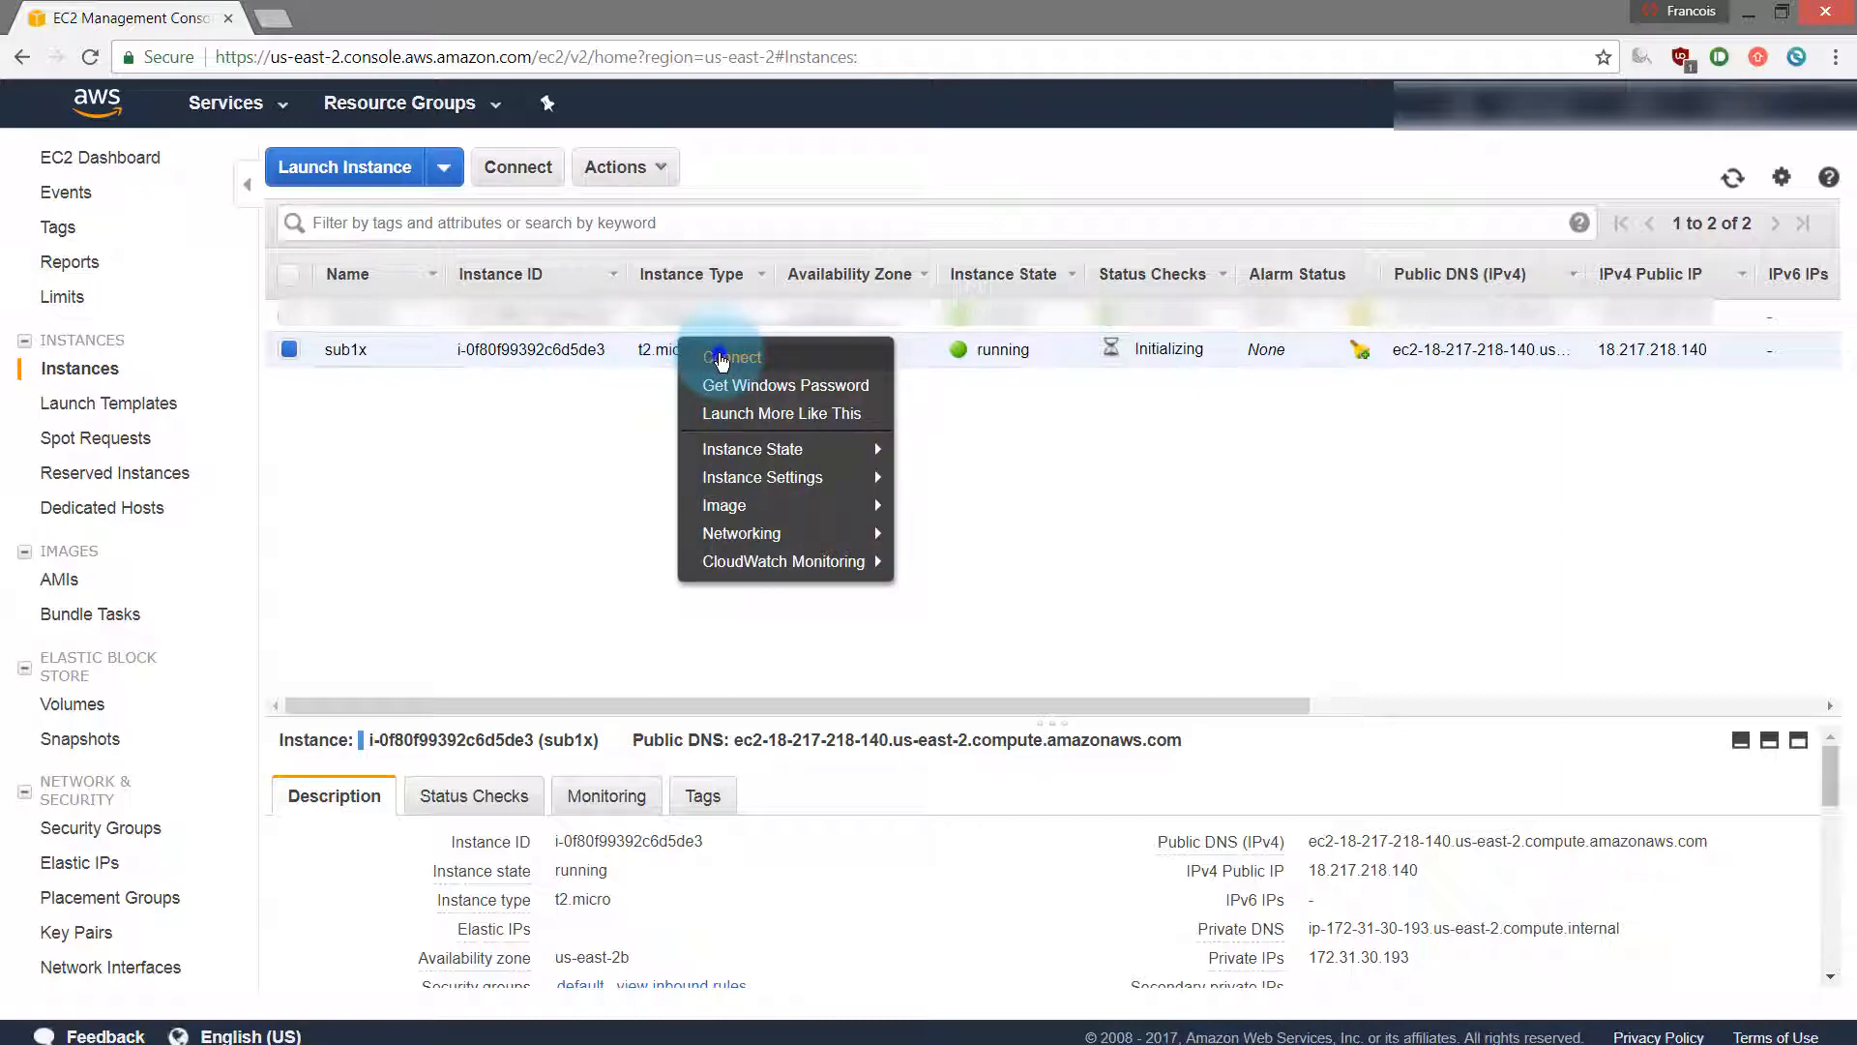
click(720, 358)
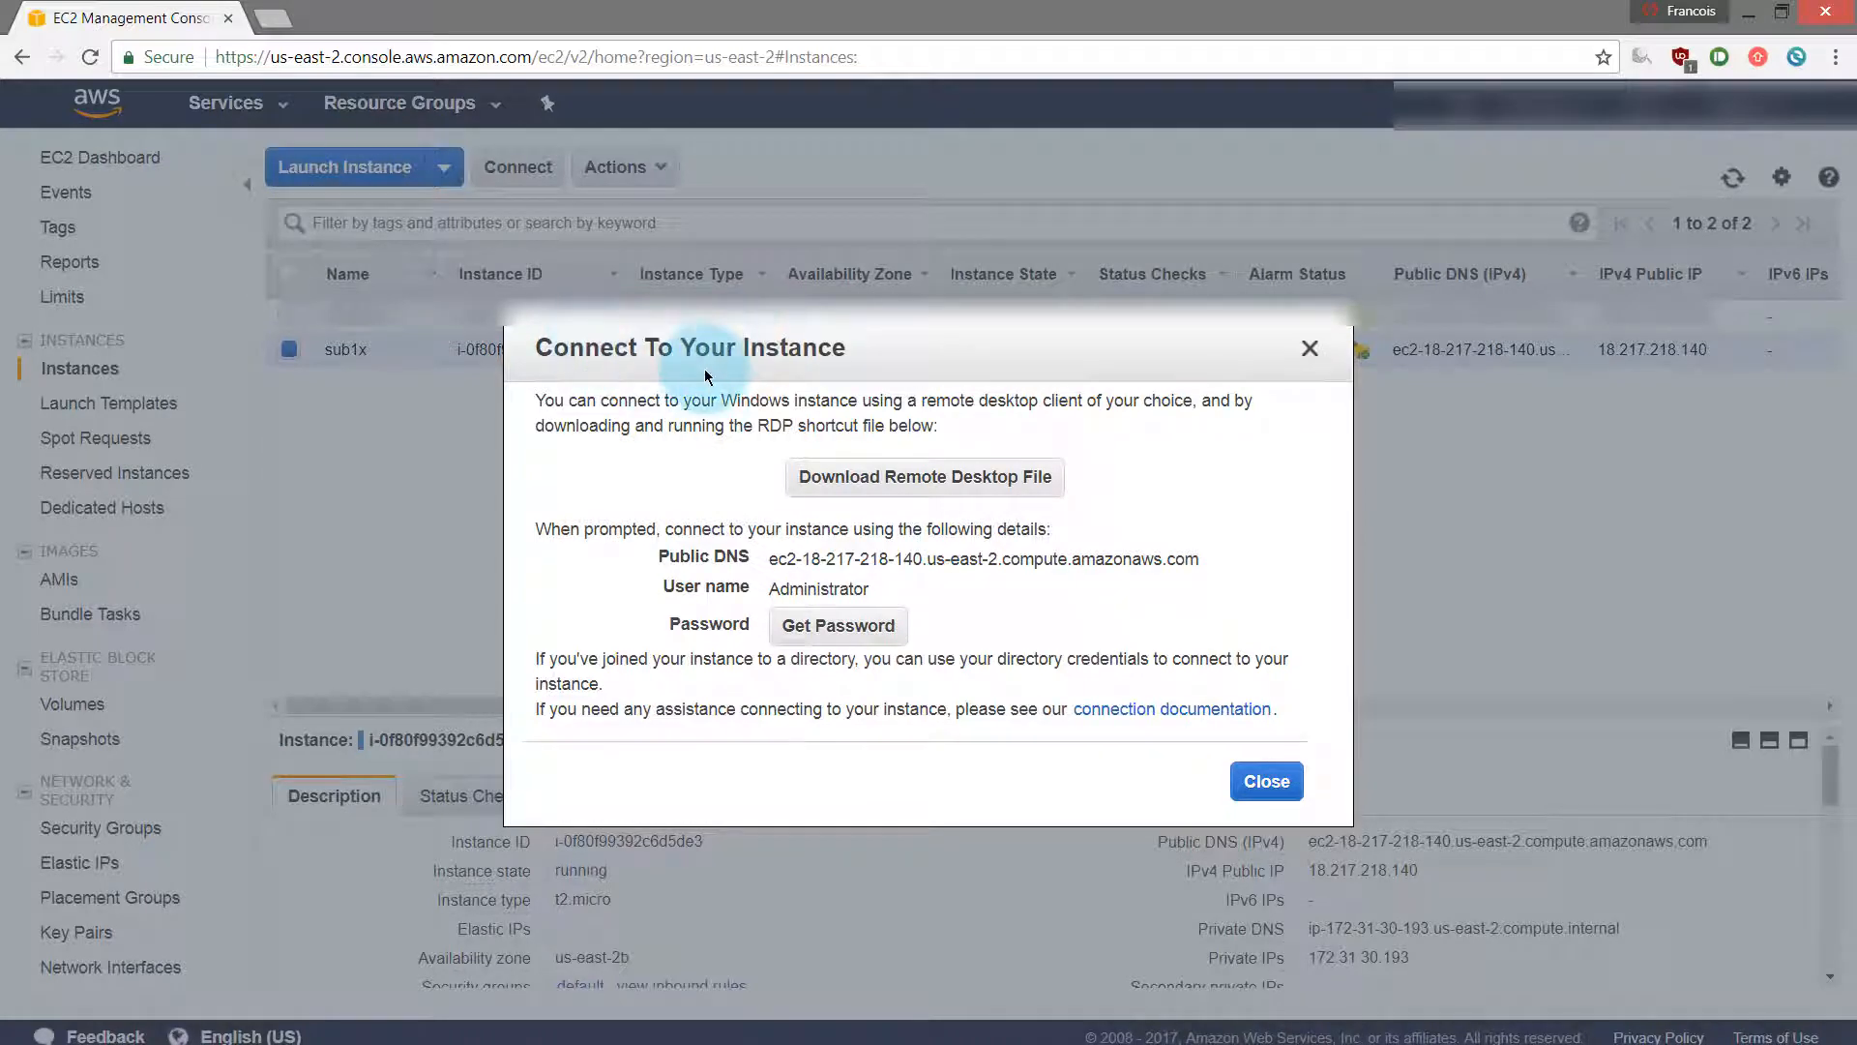
click(936, 487)
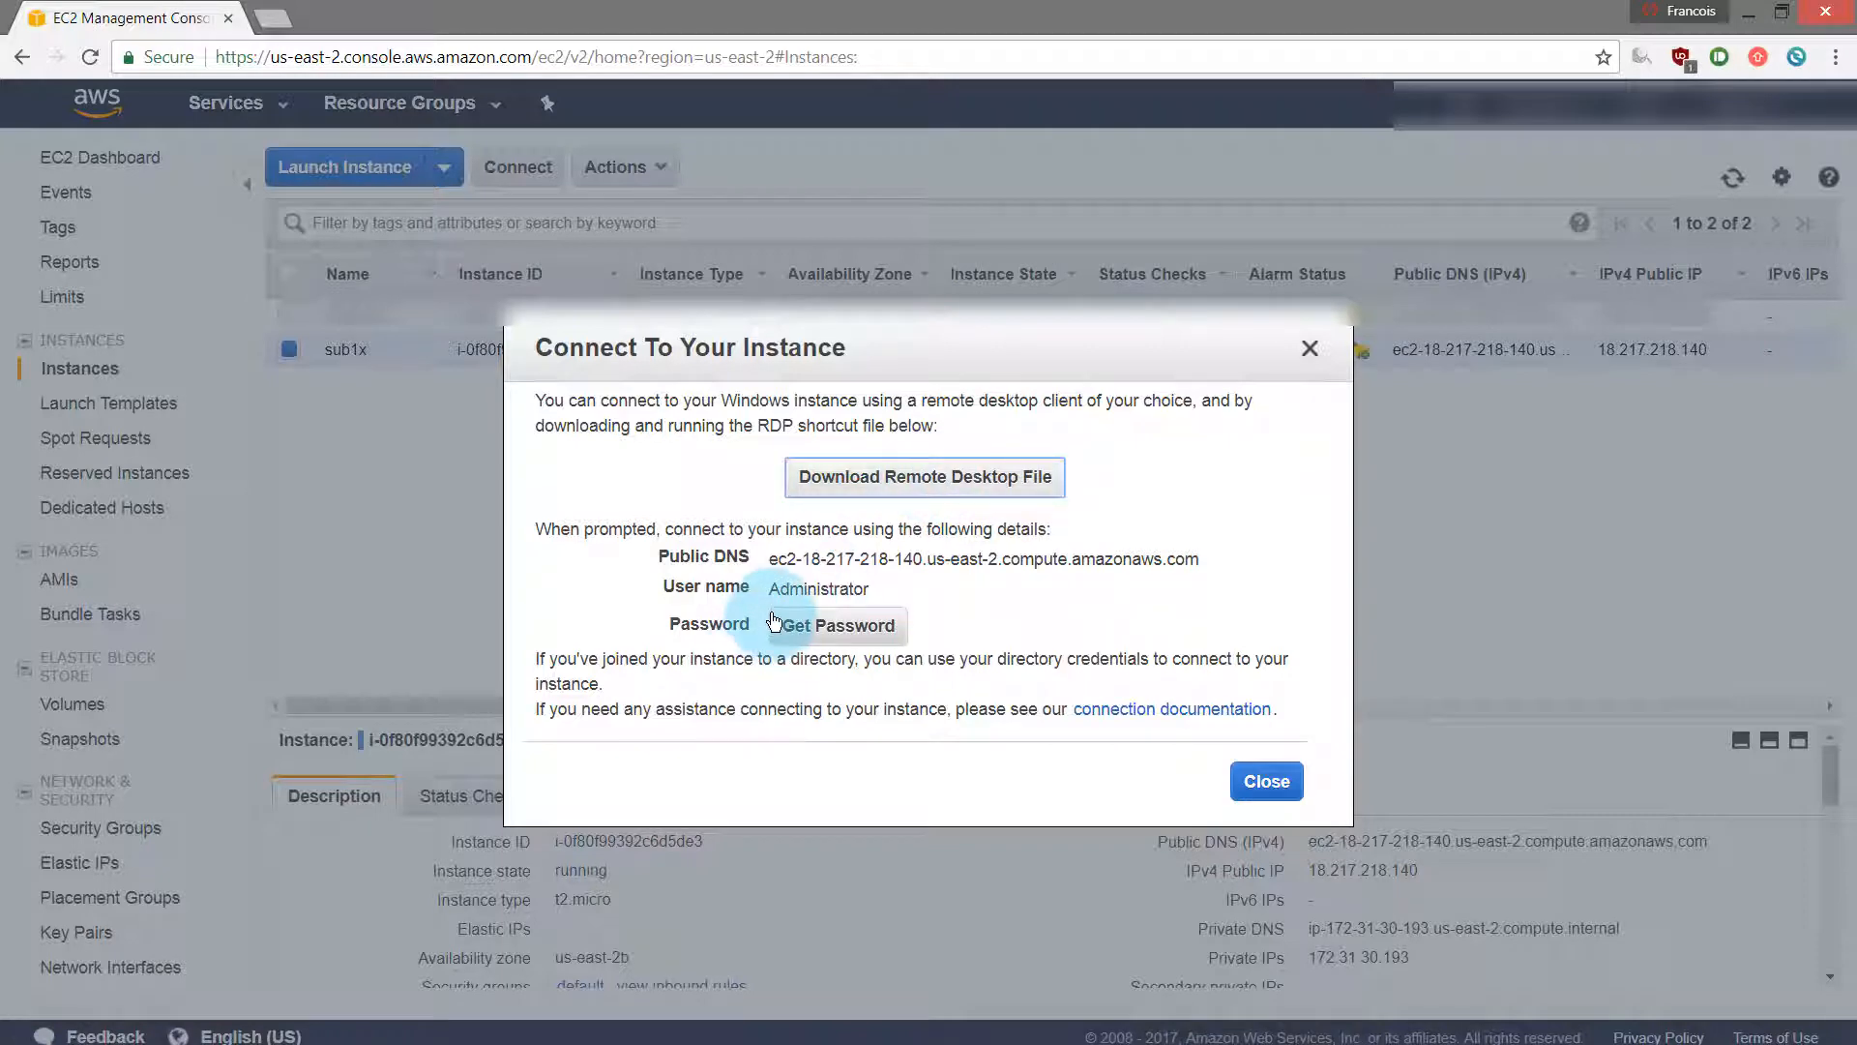
Decrypt the sub1x instance's Windows password using the key pair file sub1x-test.pem from the Desktop.
click(851, 635)
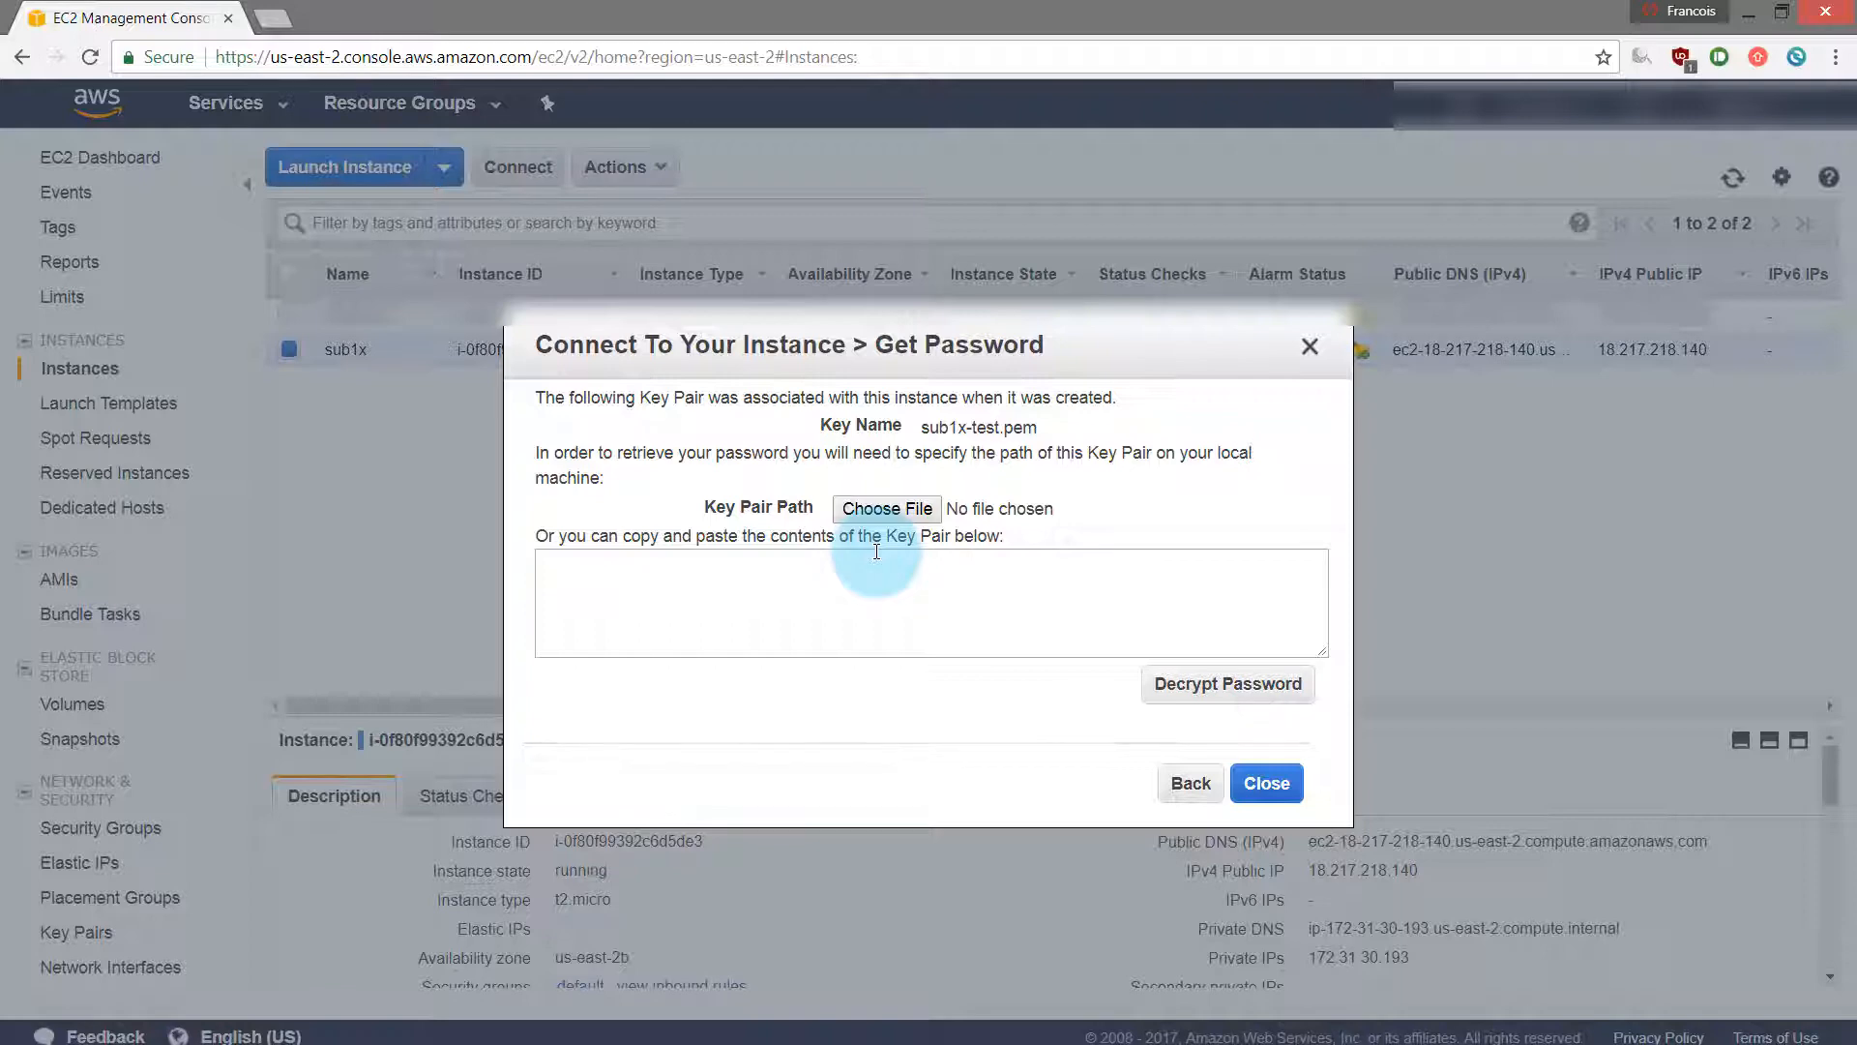
click(882, 509)
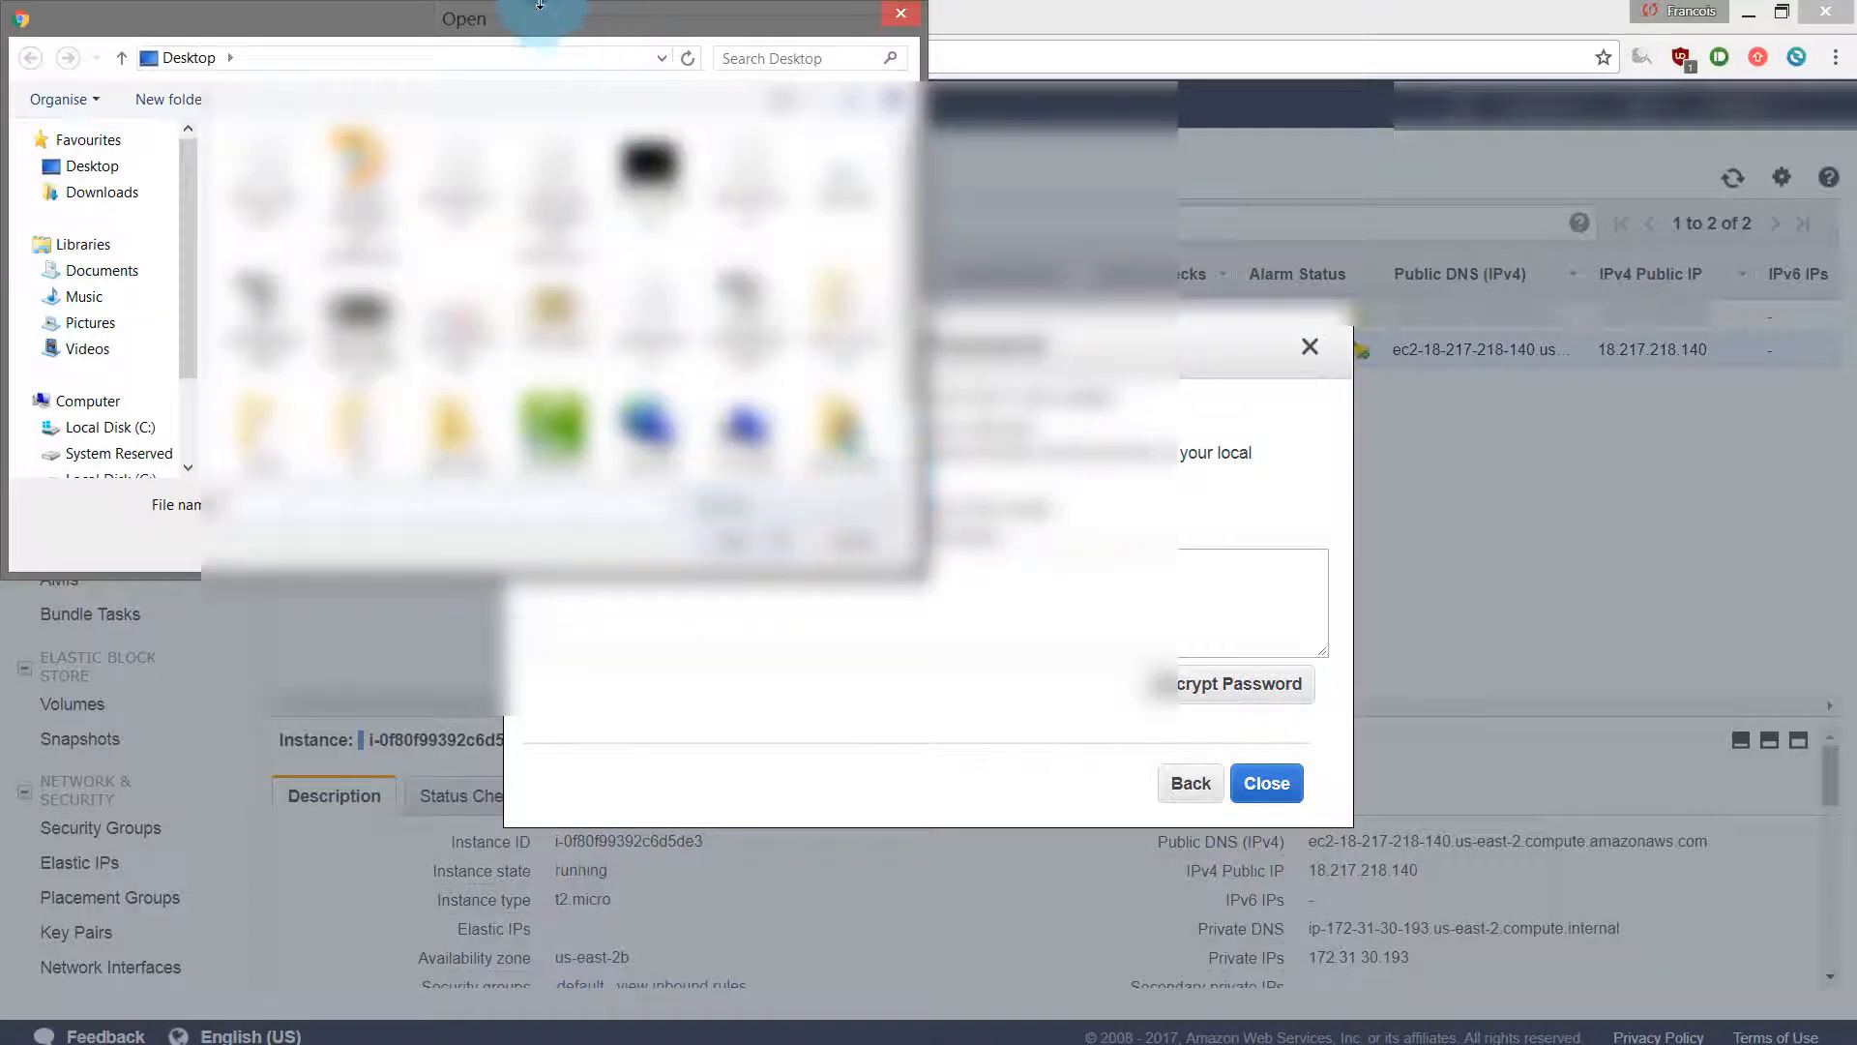
drag(539, 5, 785, 145)
click(512, 319)
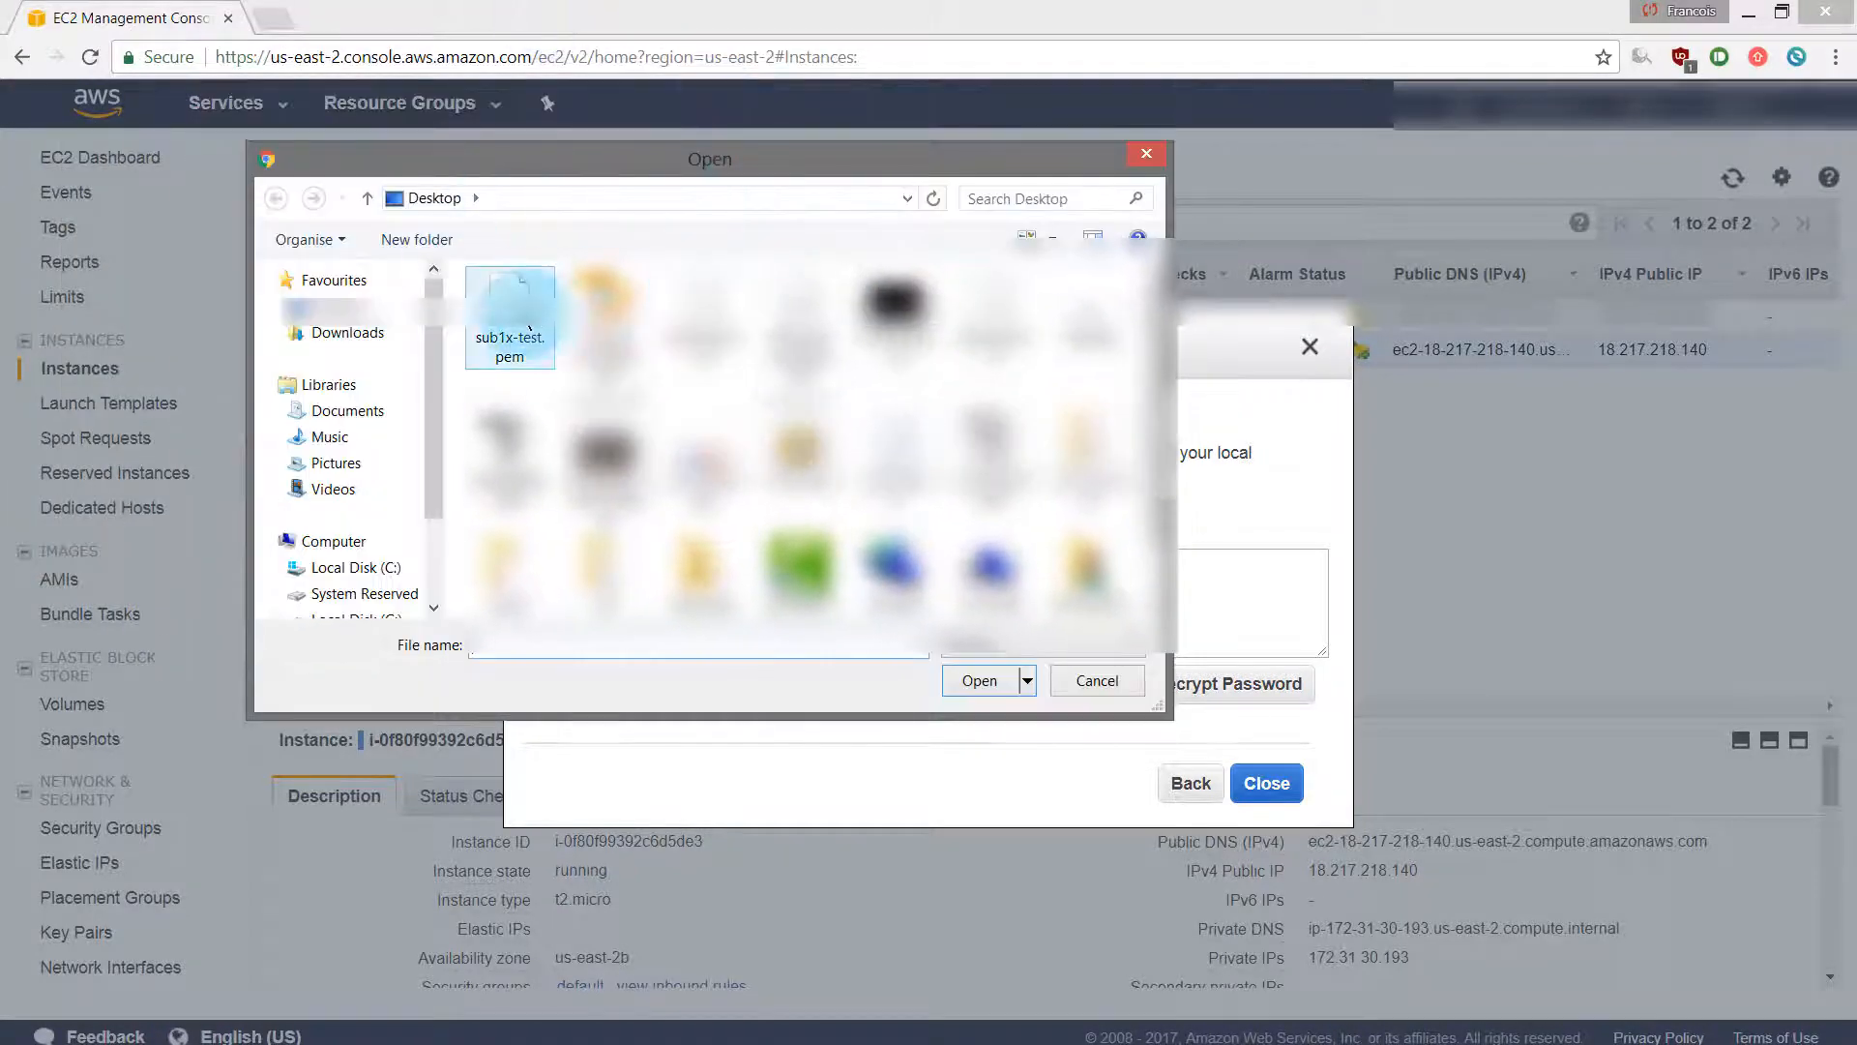
click(523, 309)
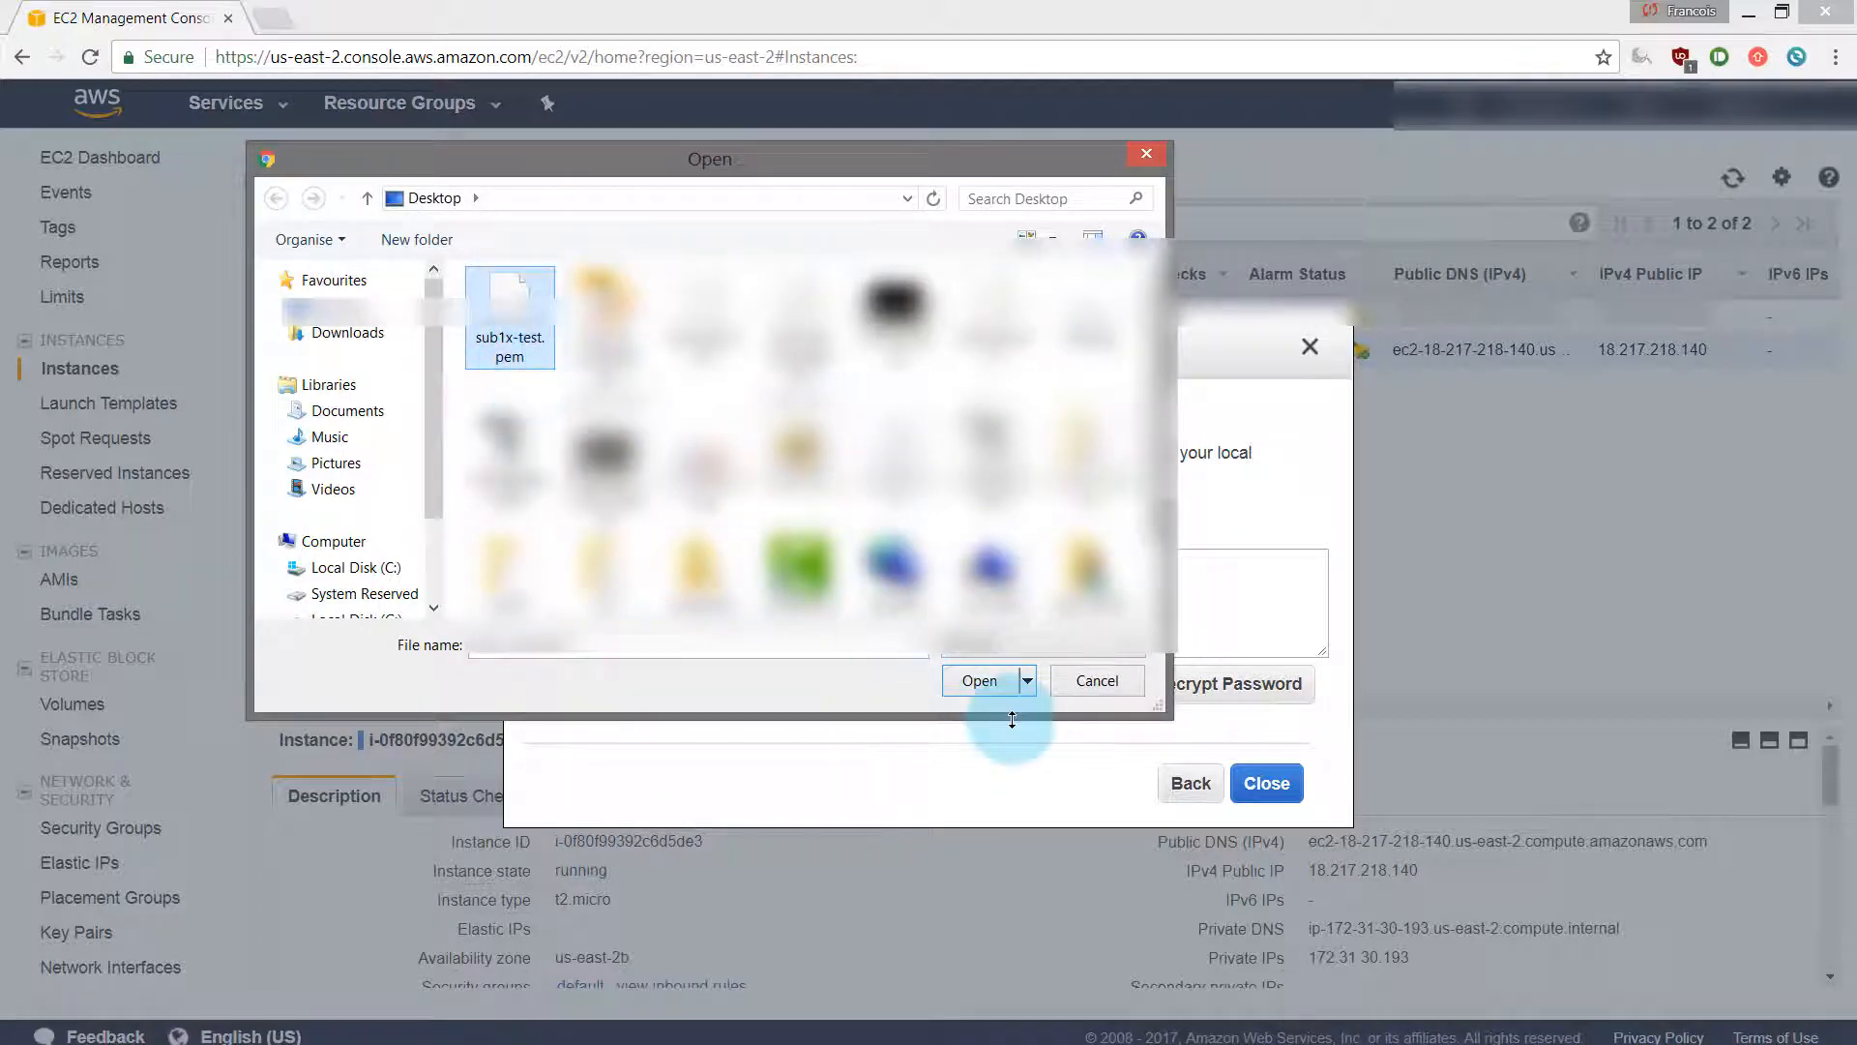
click(979, 680)
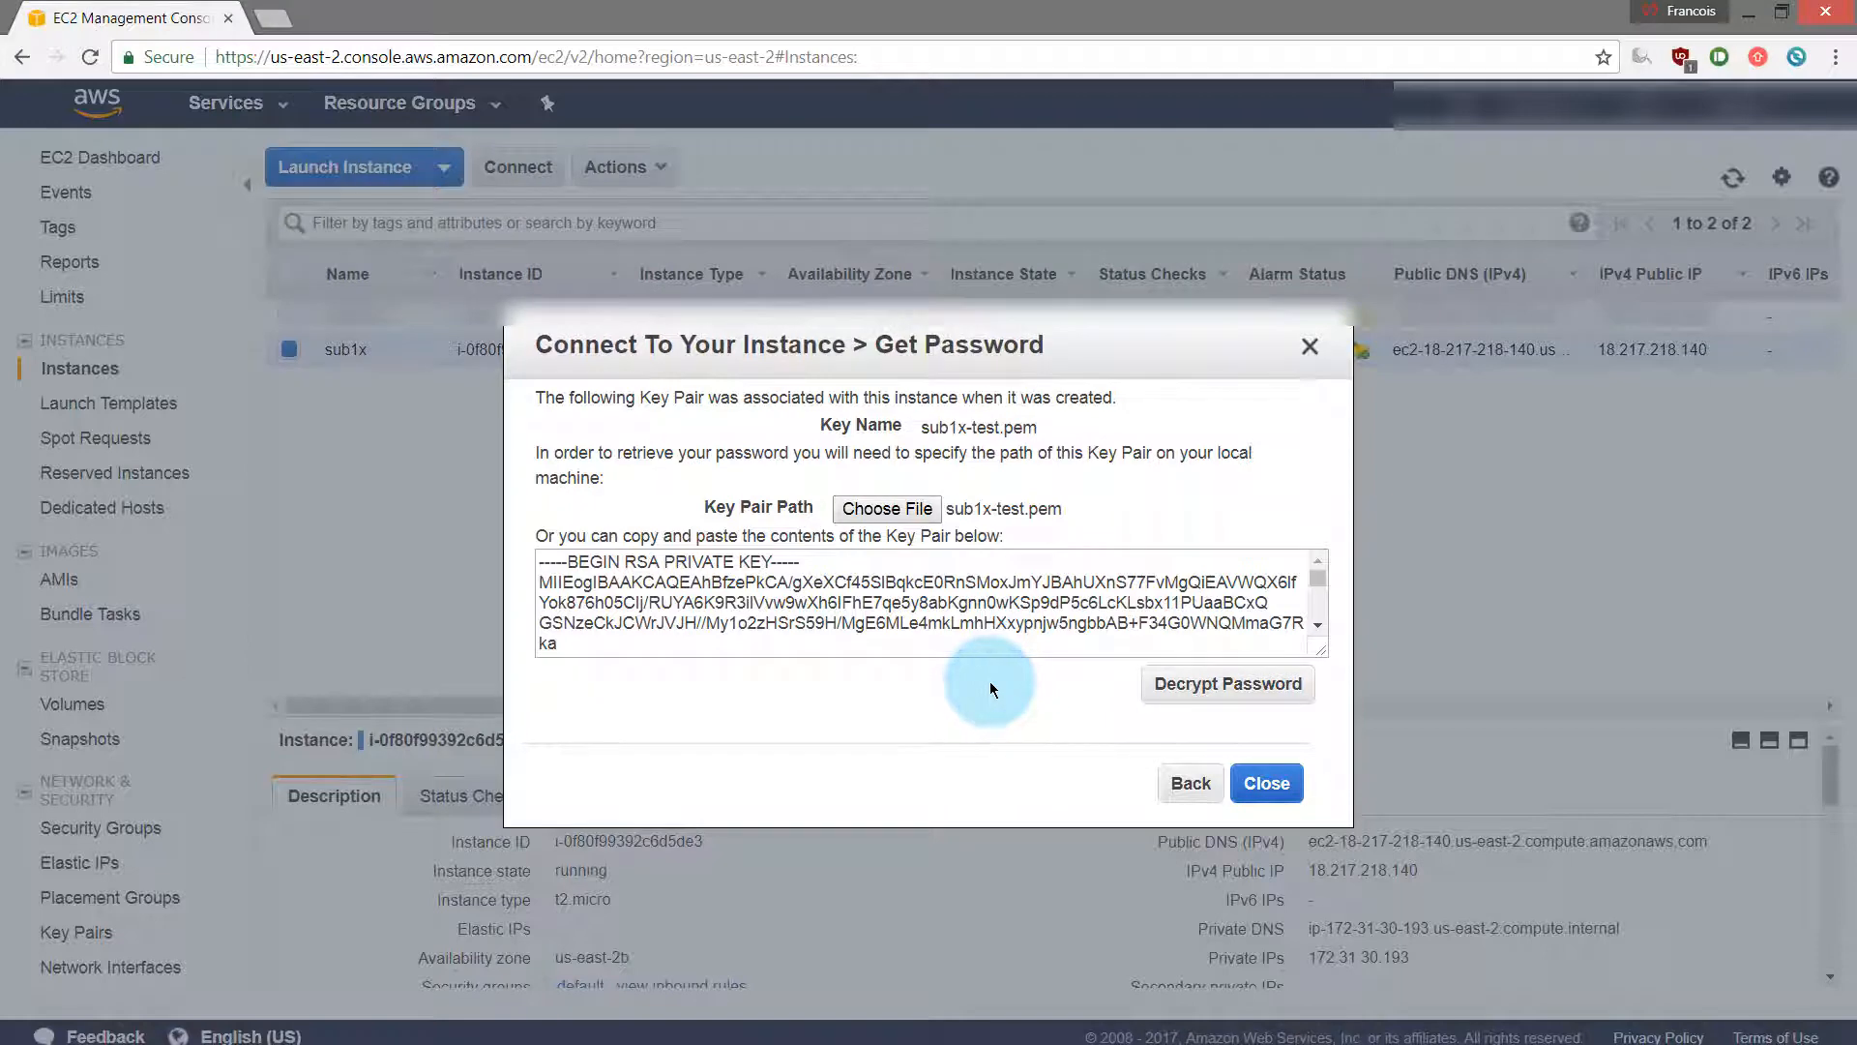
click(1220, 697)
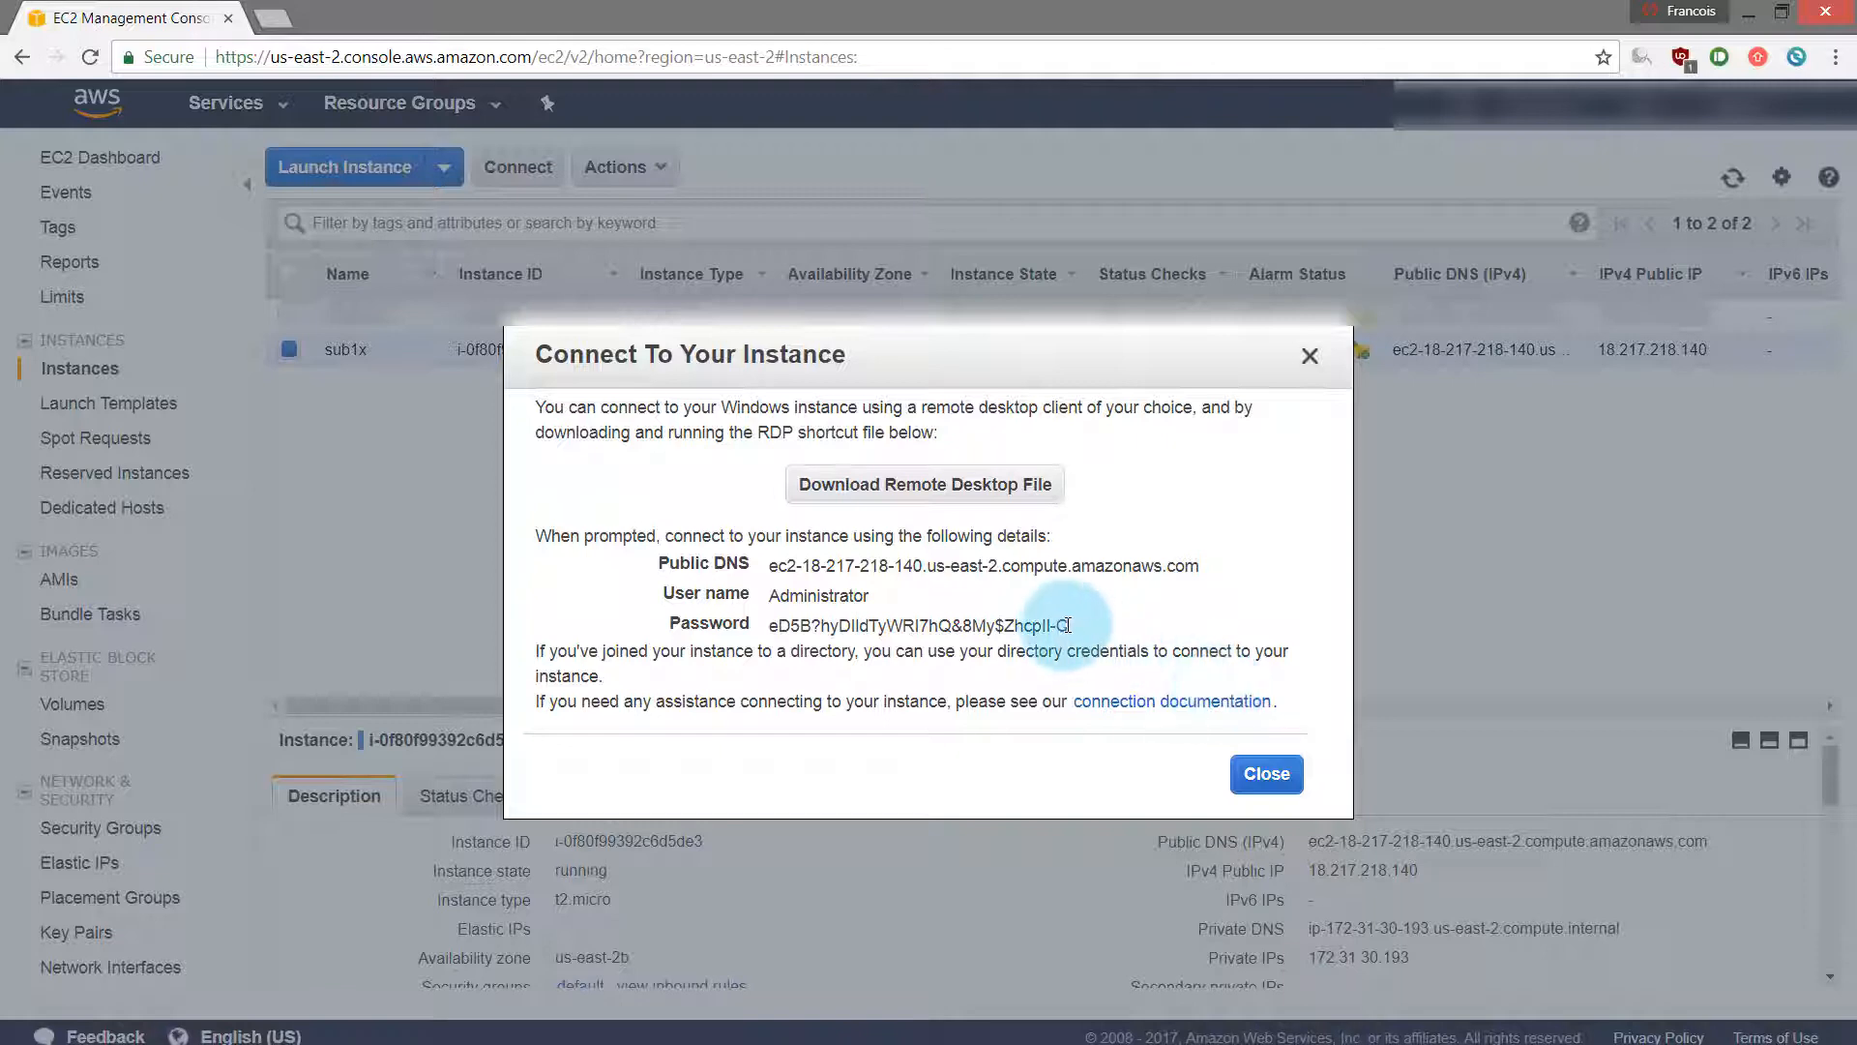
Copy the decrypted Administrator password and close the connection details.
drag(1069, 625, 770, 628)
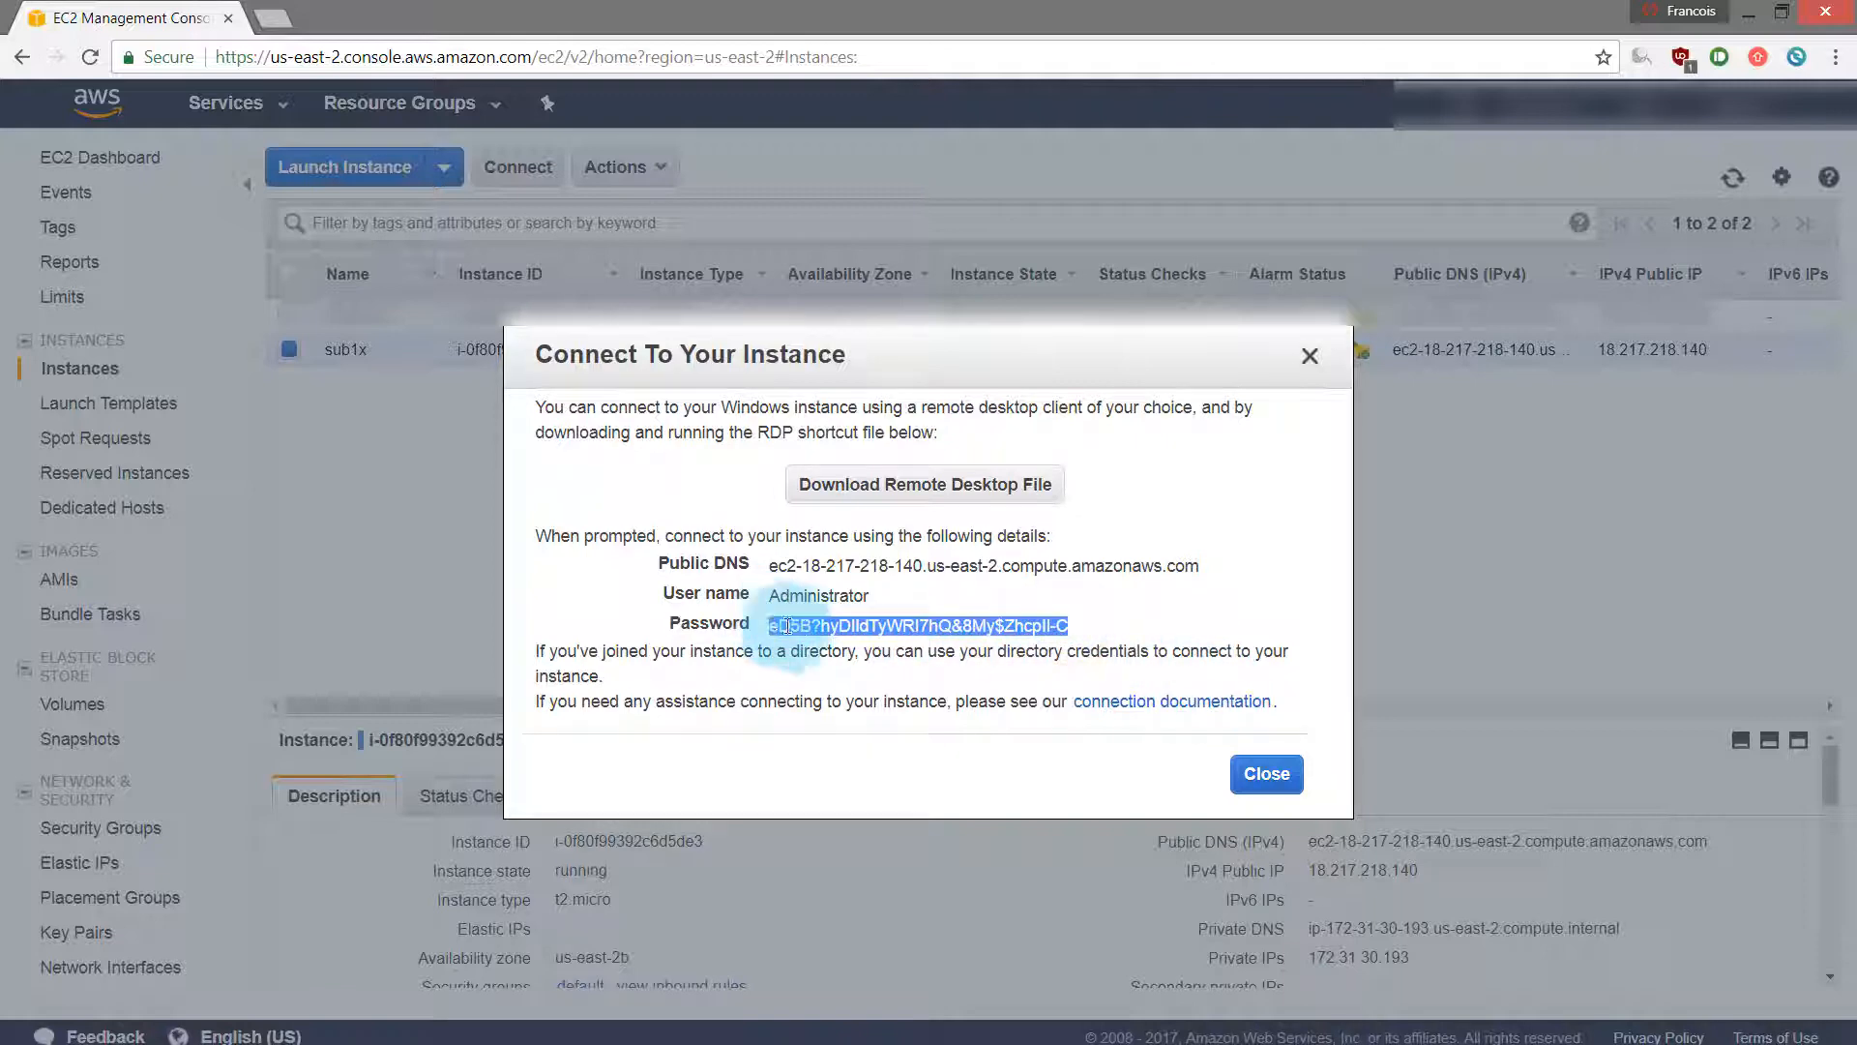
right_click(846, 646)
click(848, 648)
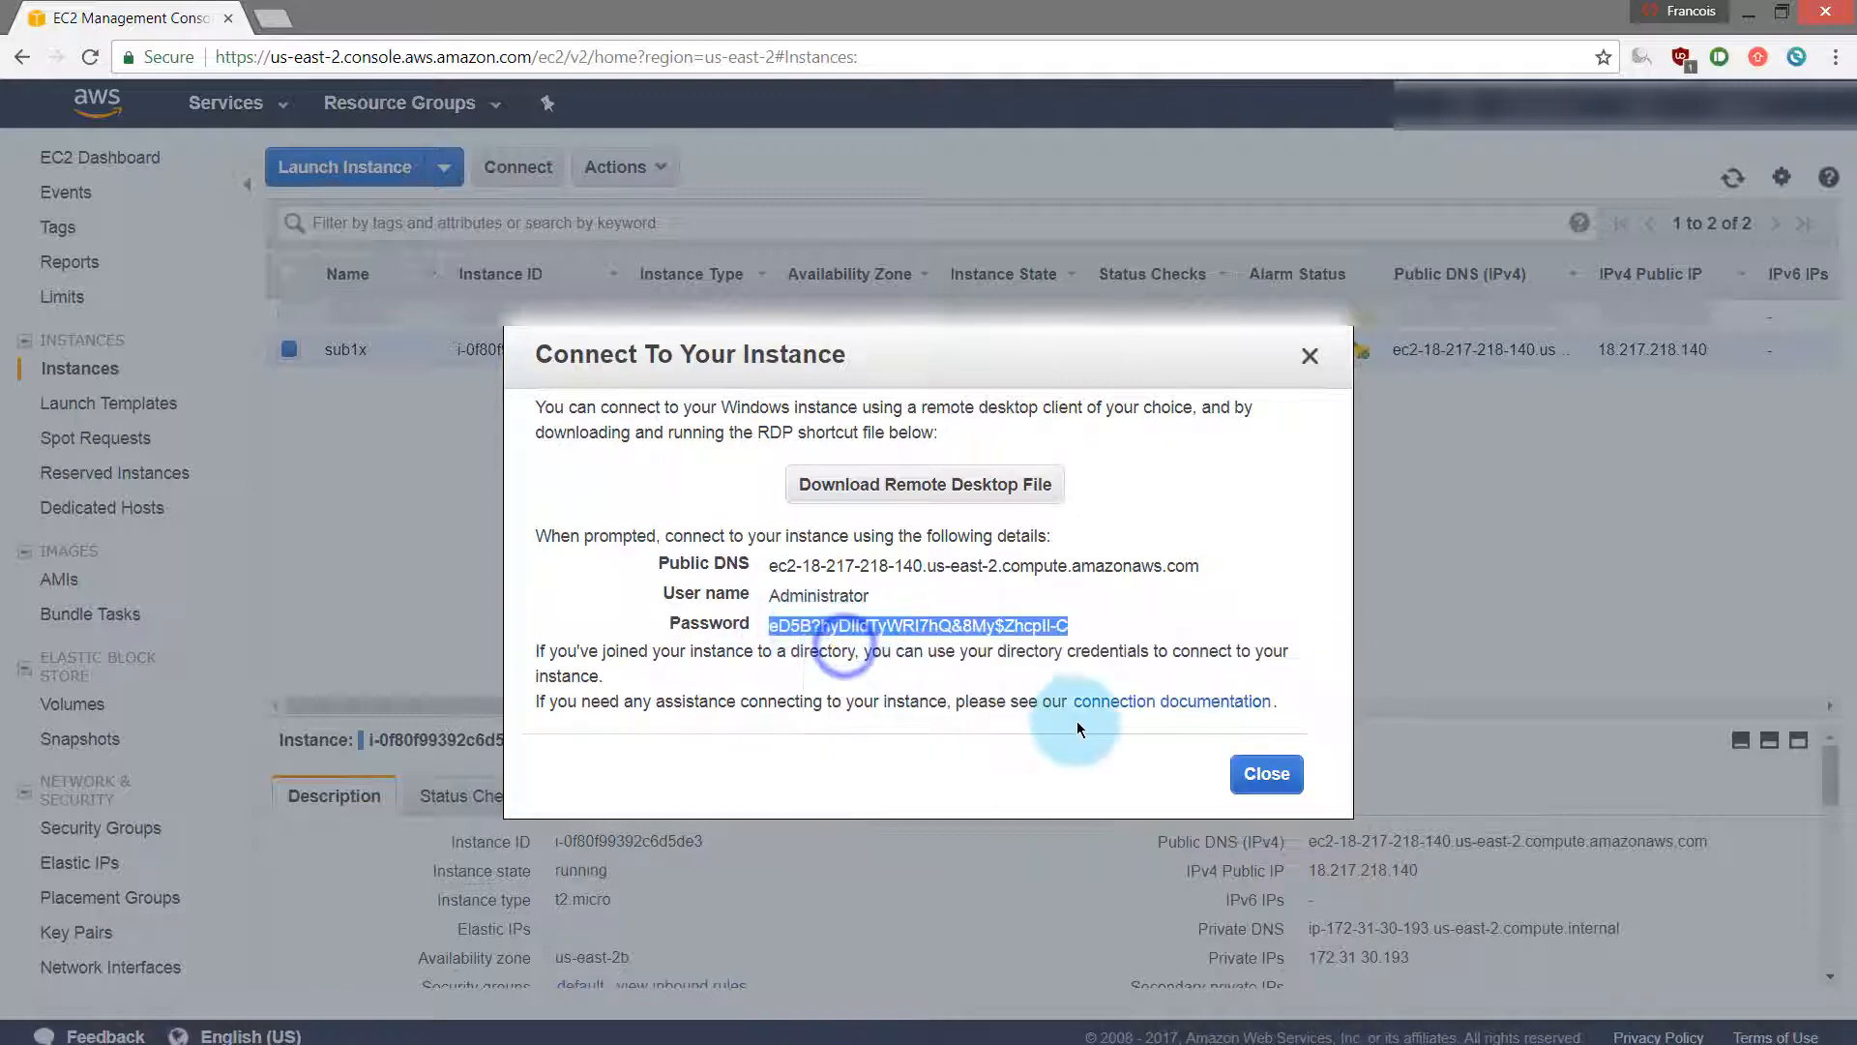
click(1250, 775)
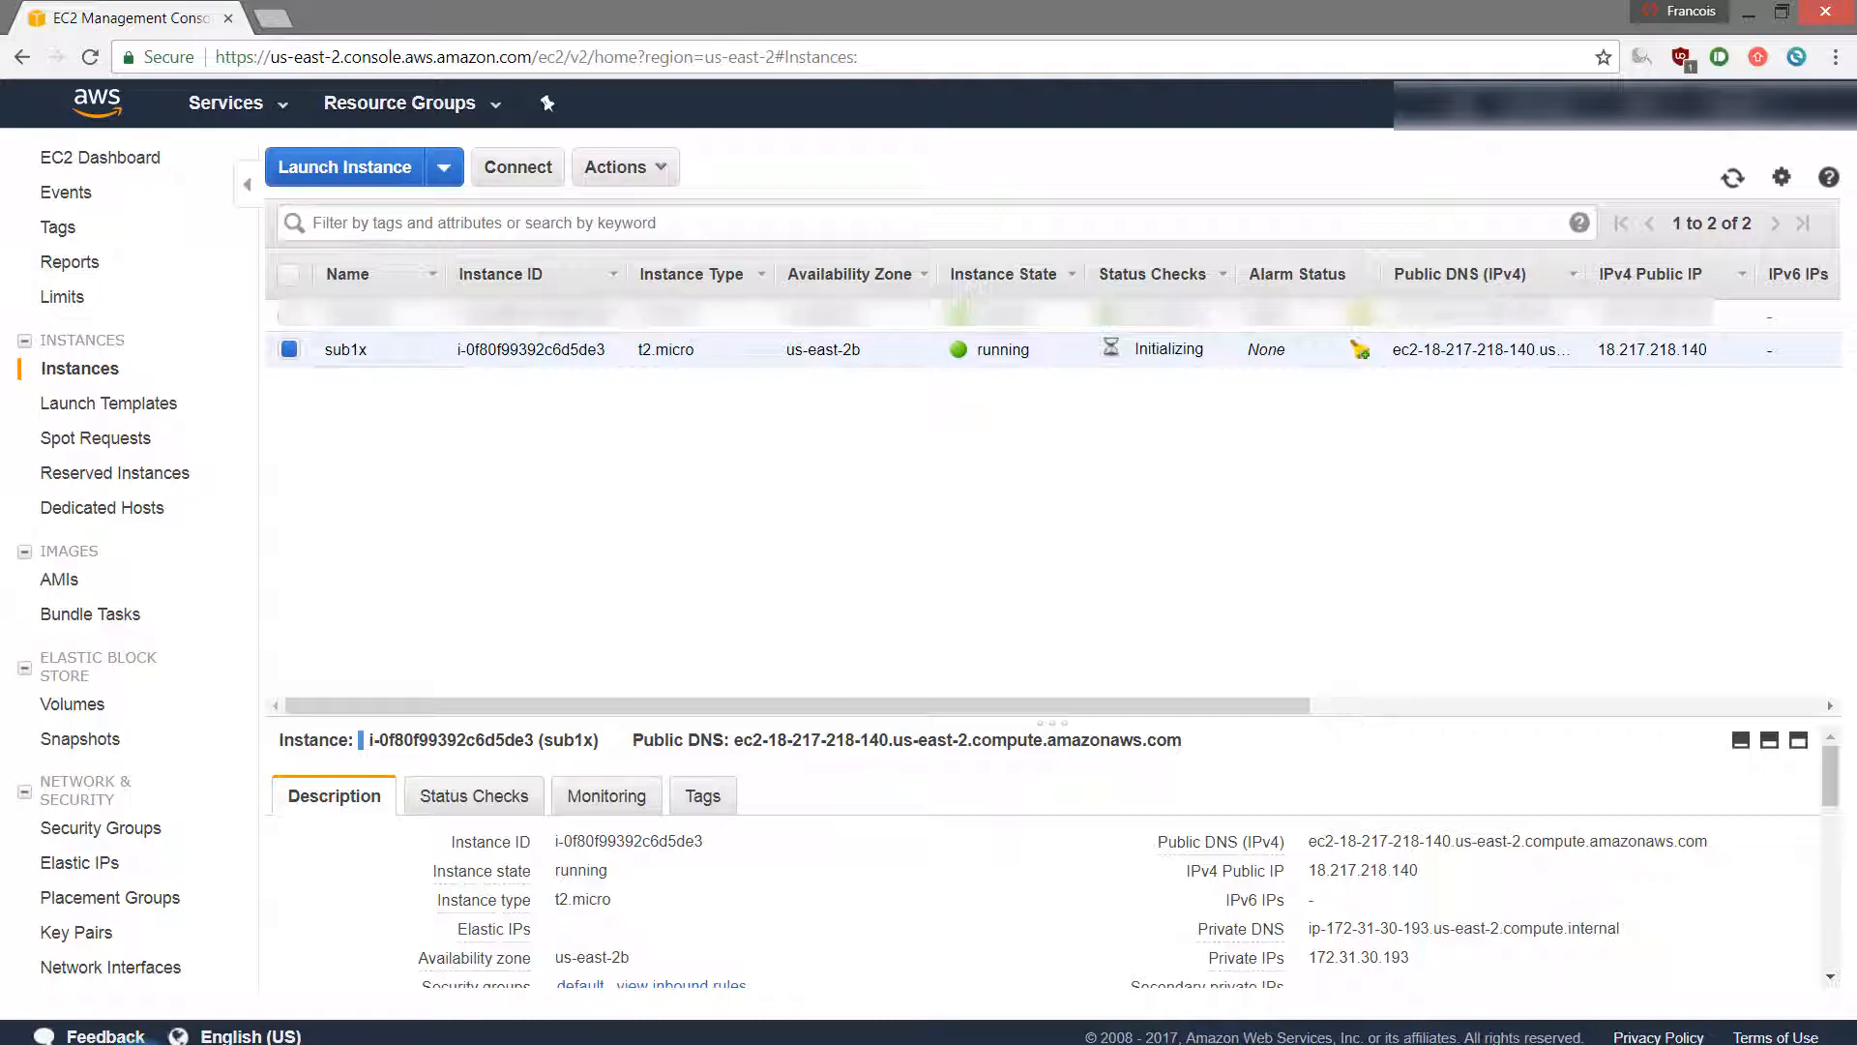
Try to connect to the sub1x instance in Remote Desktop Connection with the downloaded remote desktop file.
click(137, 1044)
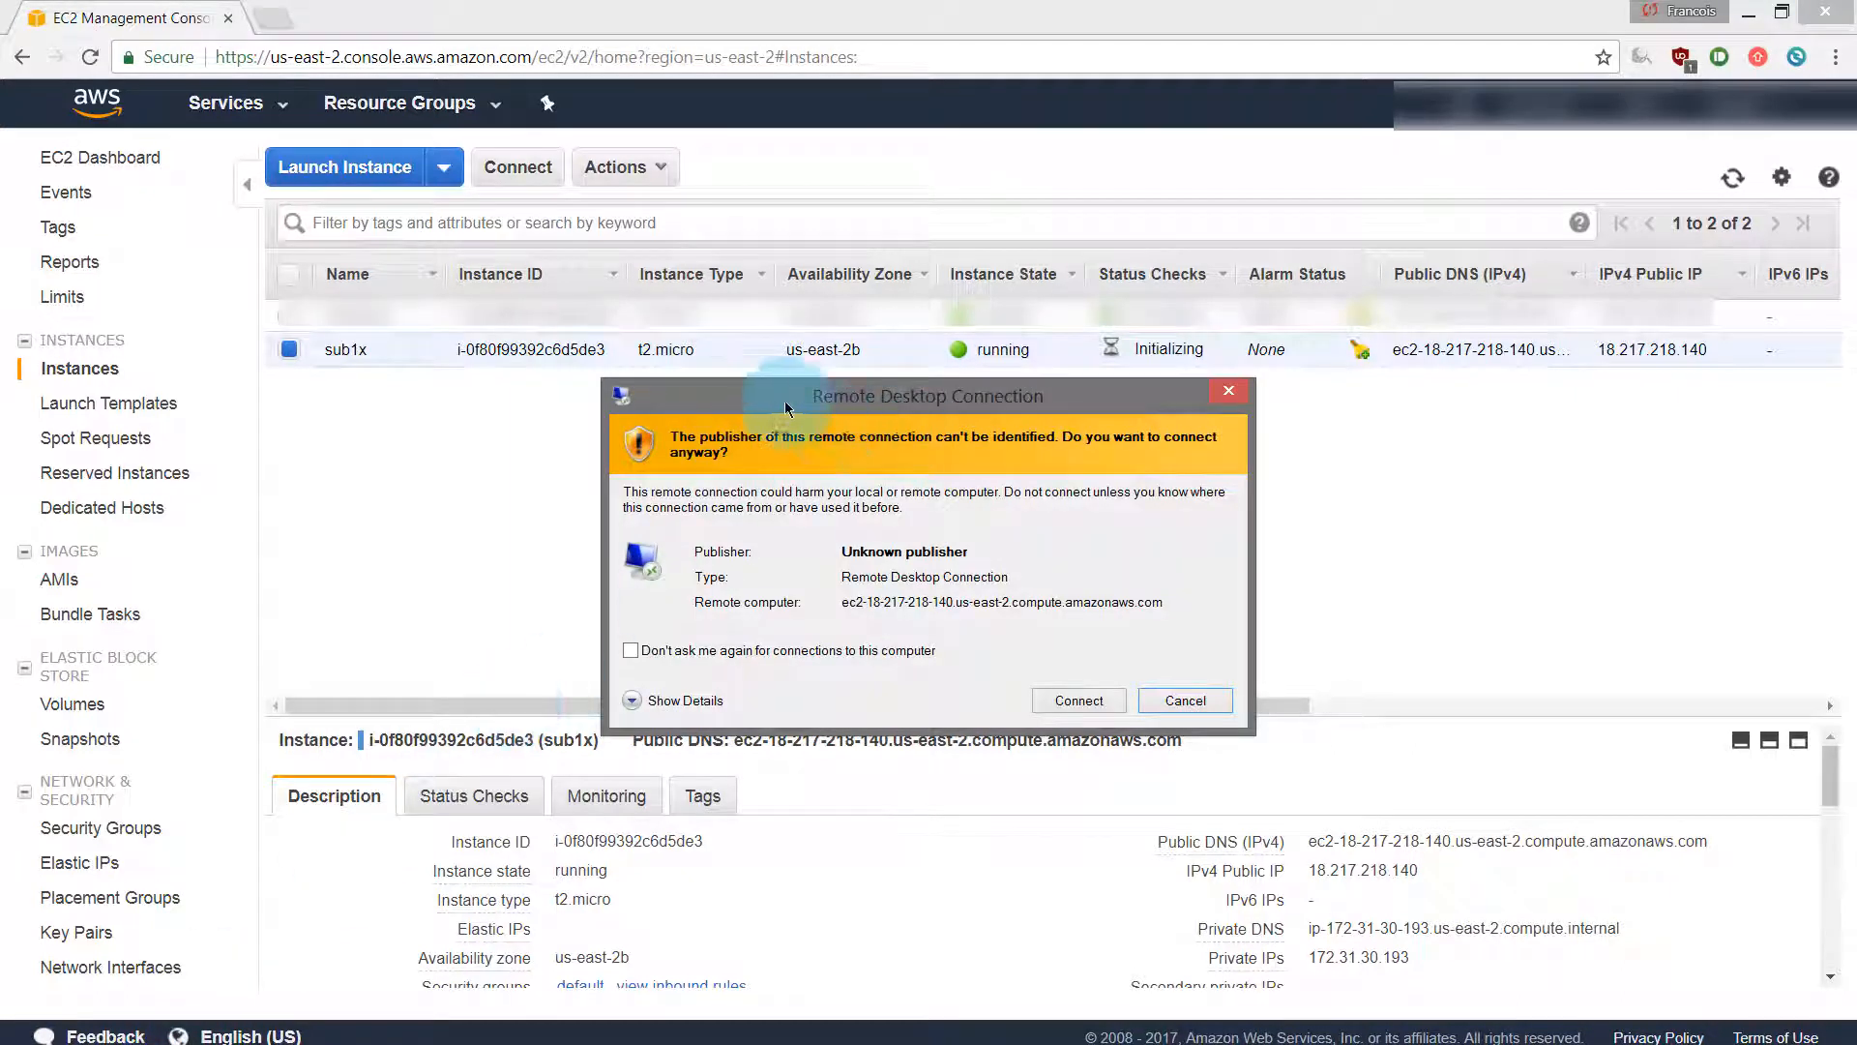
click(1078, 700)
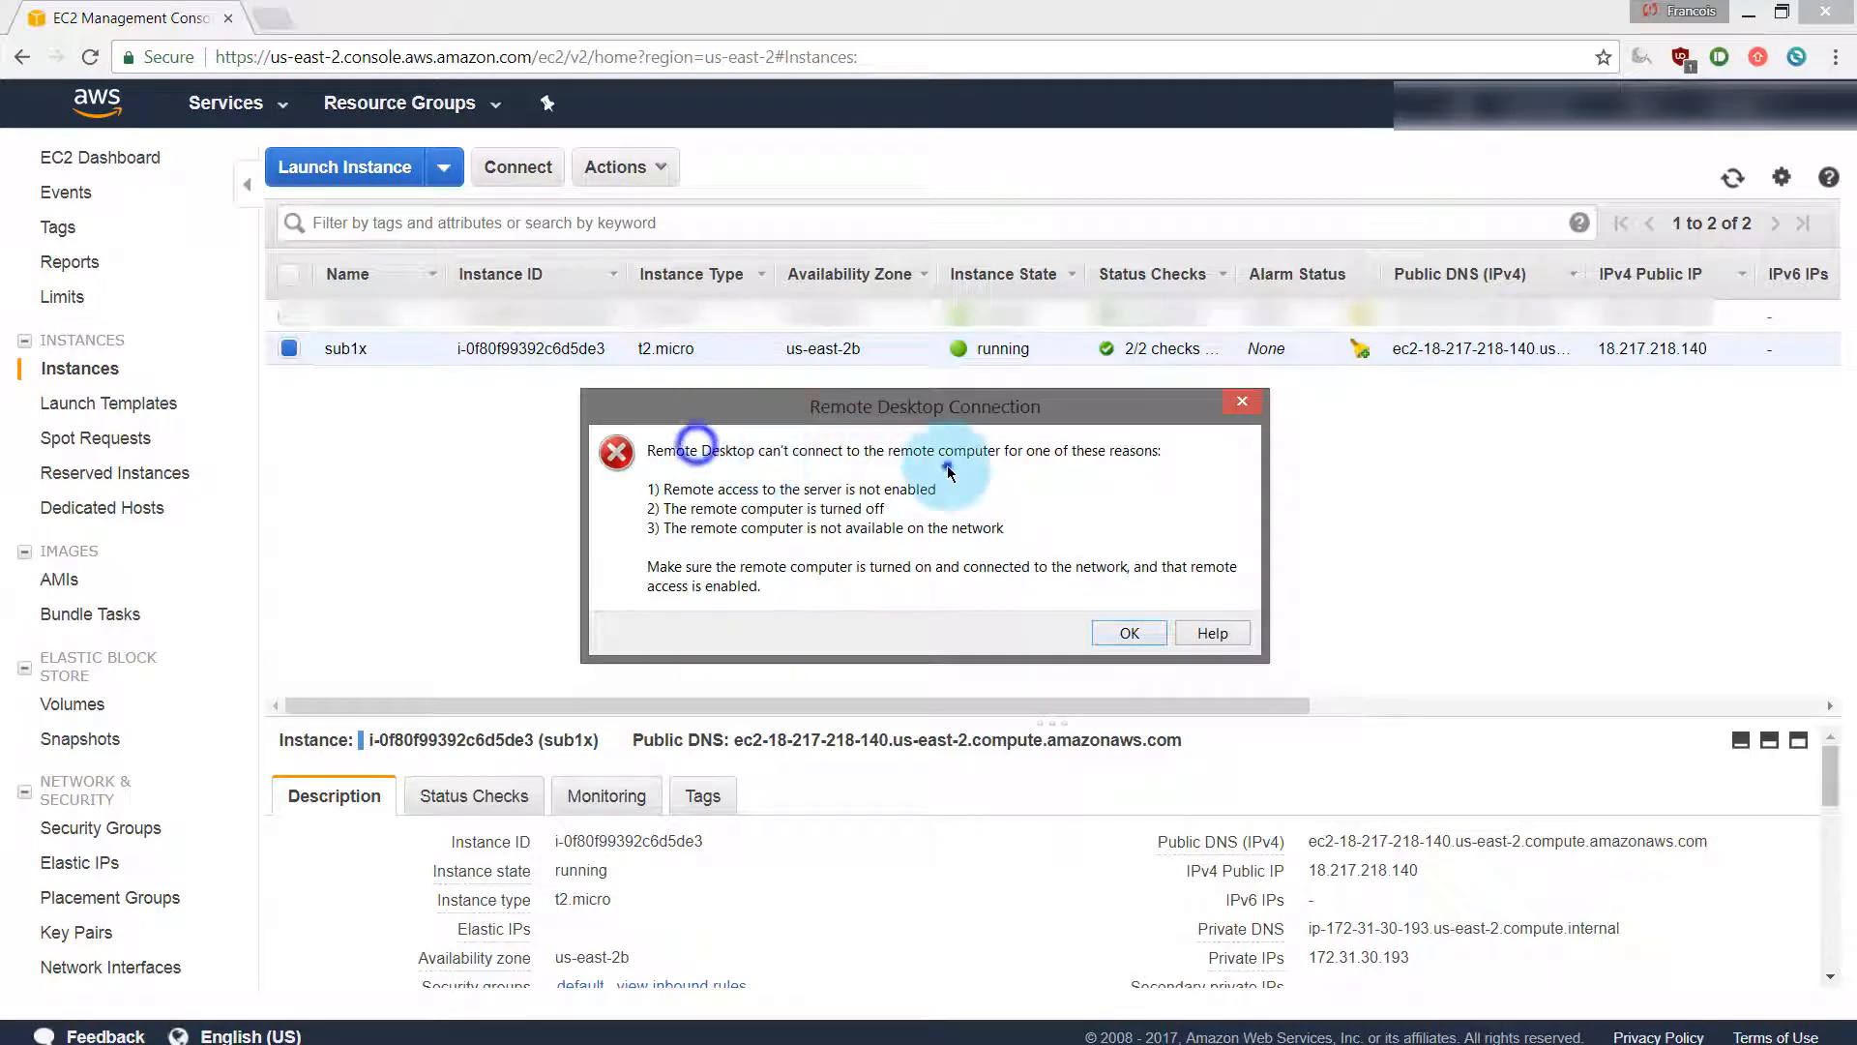
click(1125, 631)
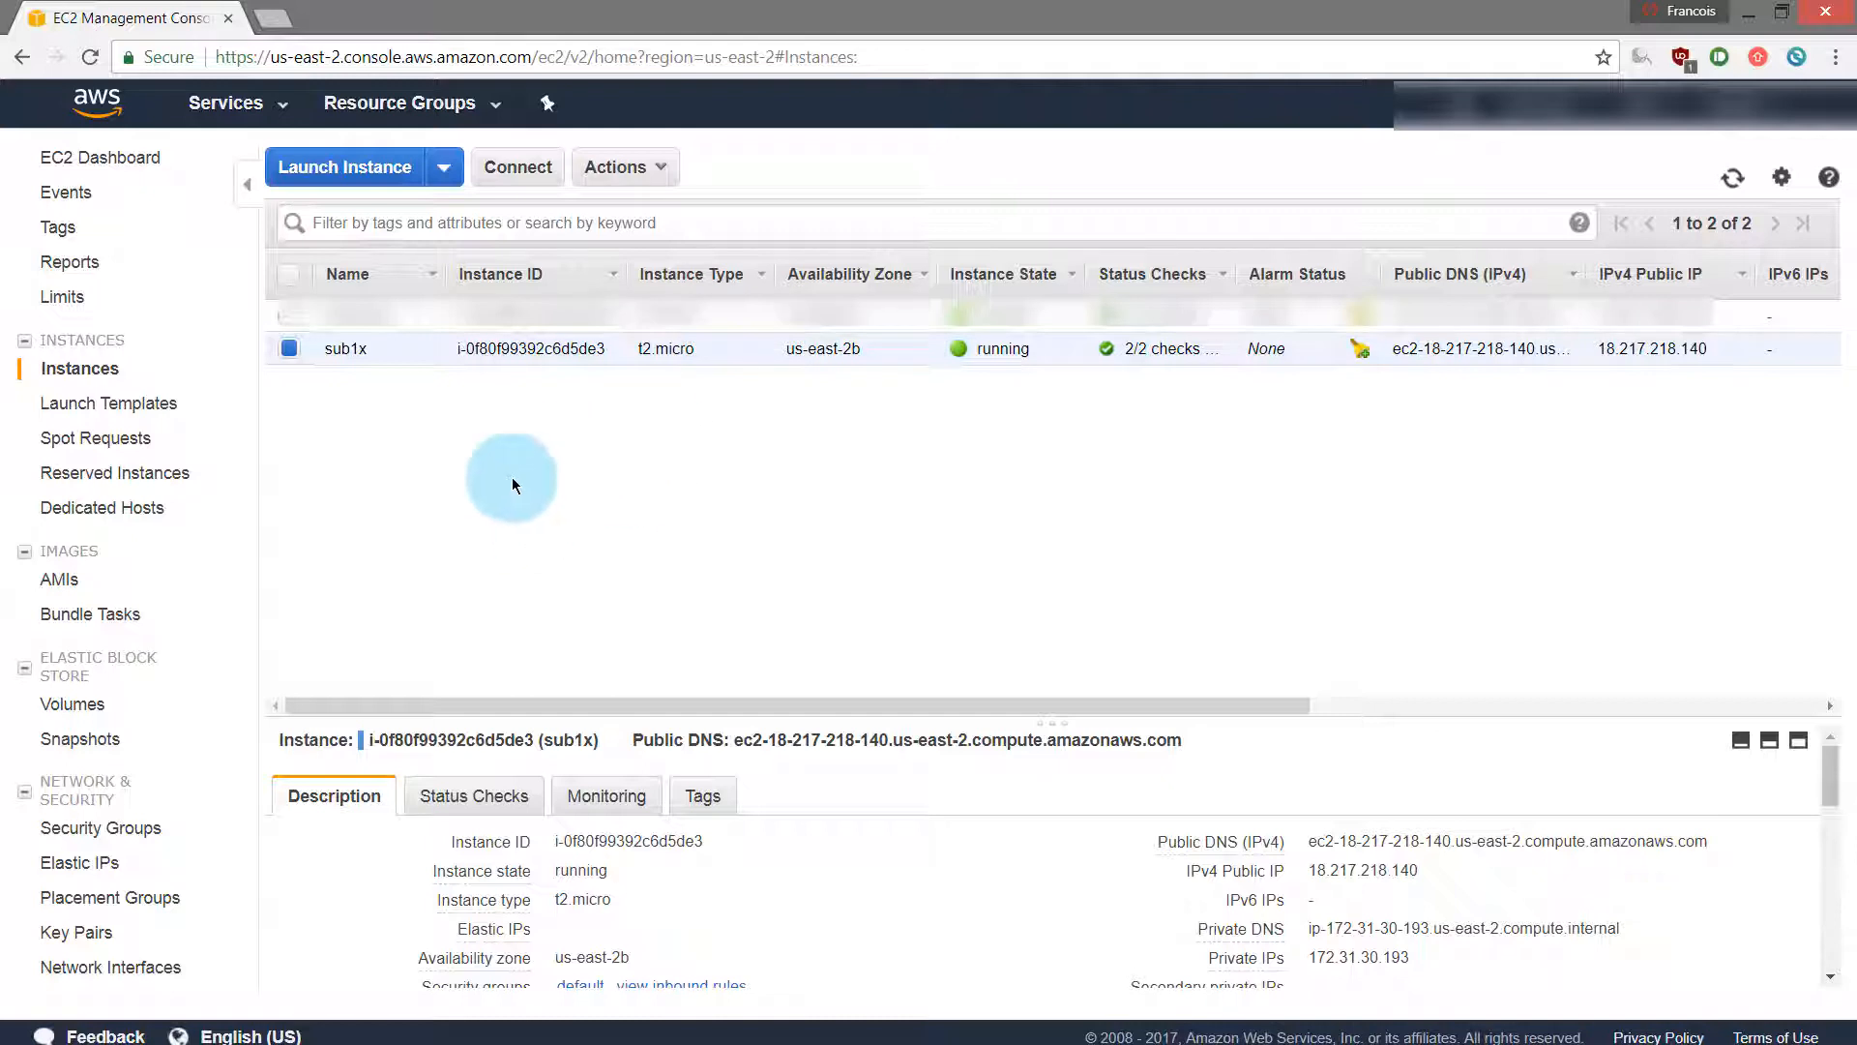
Add an inbound RDP rule with My IP as its source to the default security group and save the rules.
click(101, 826)
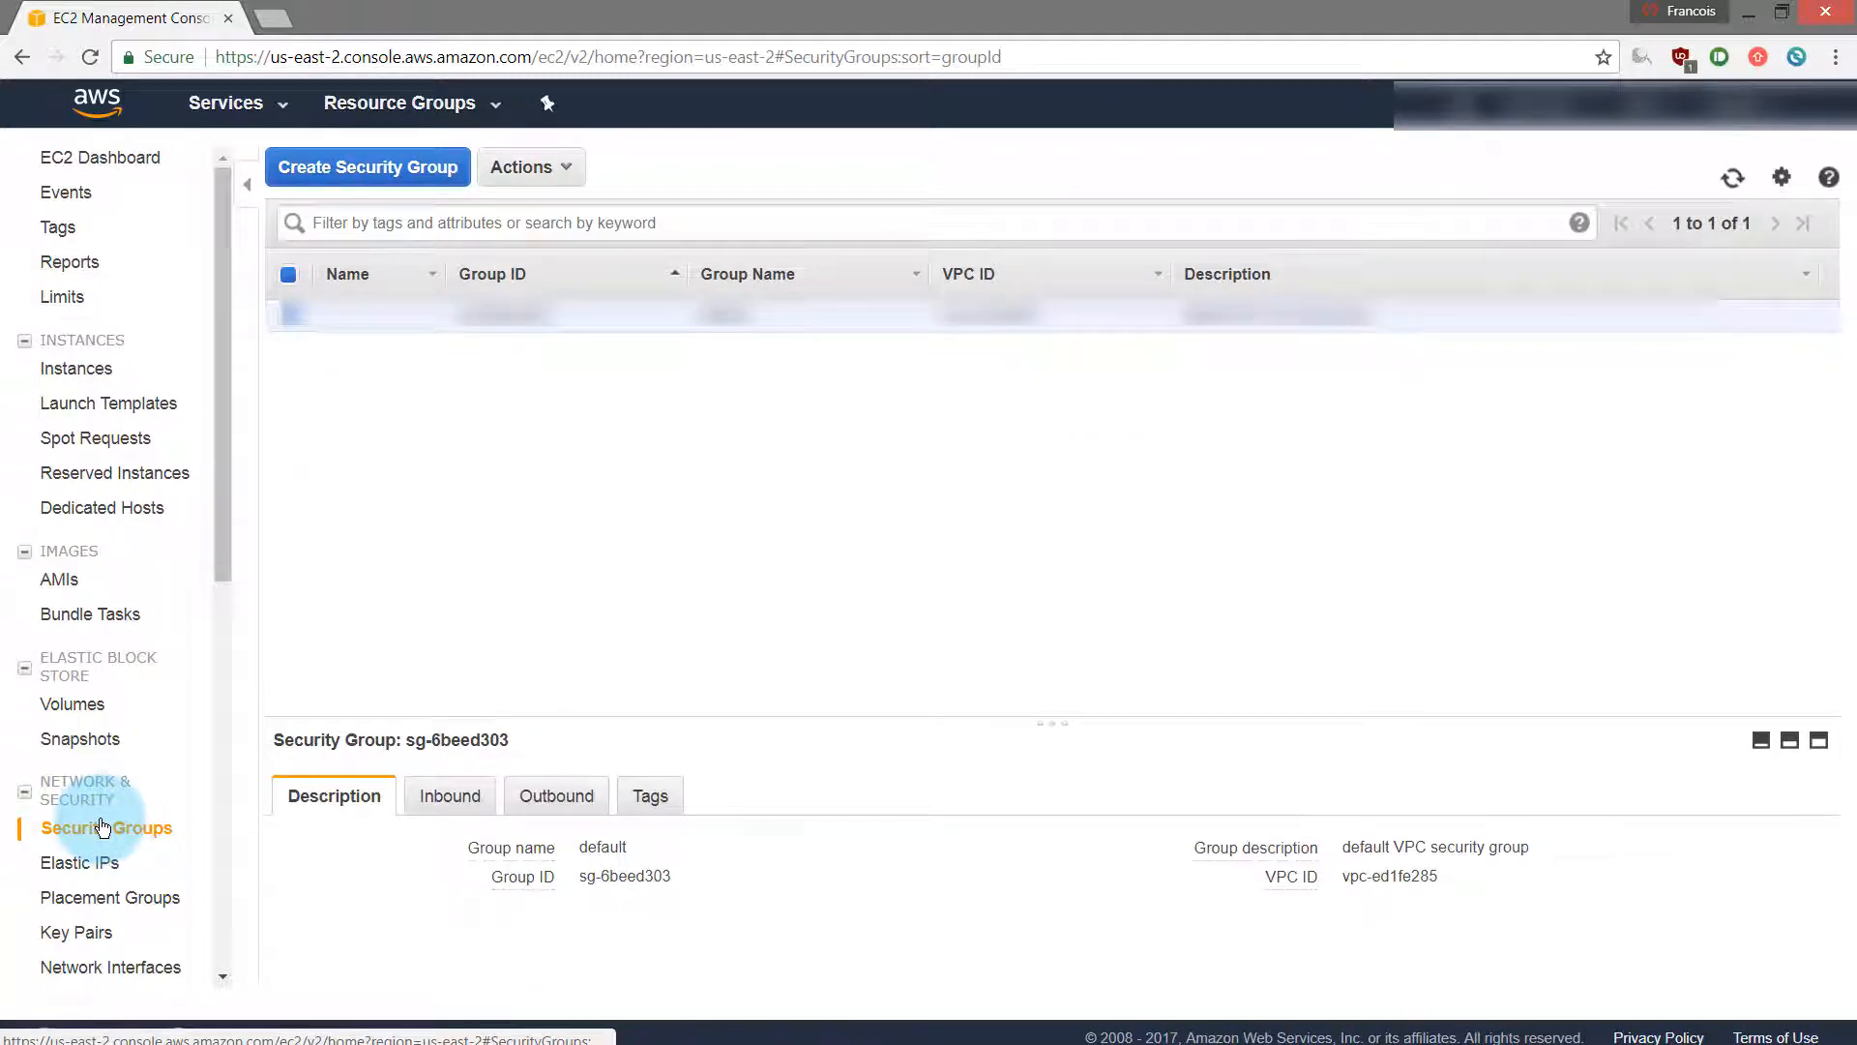
click(443, 798)
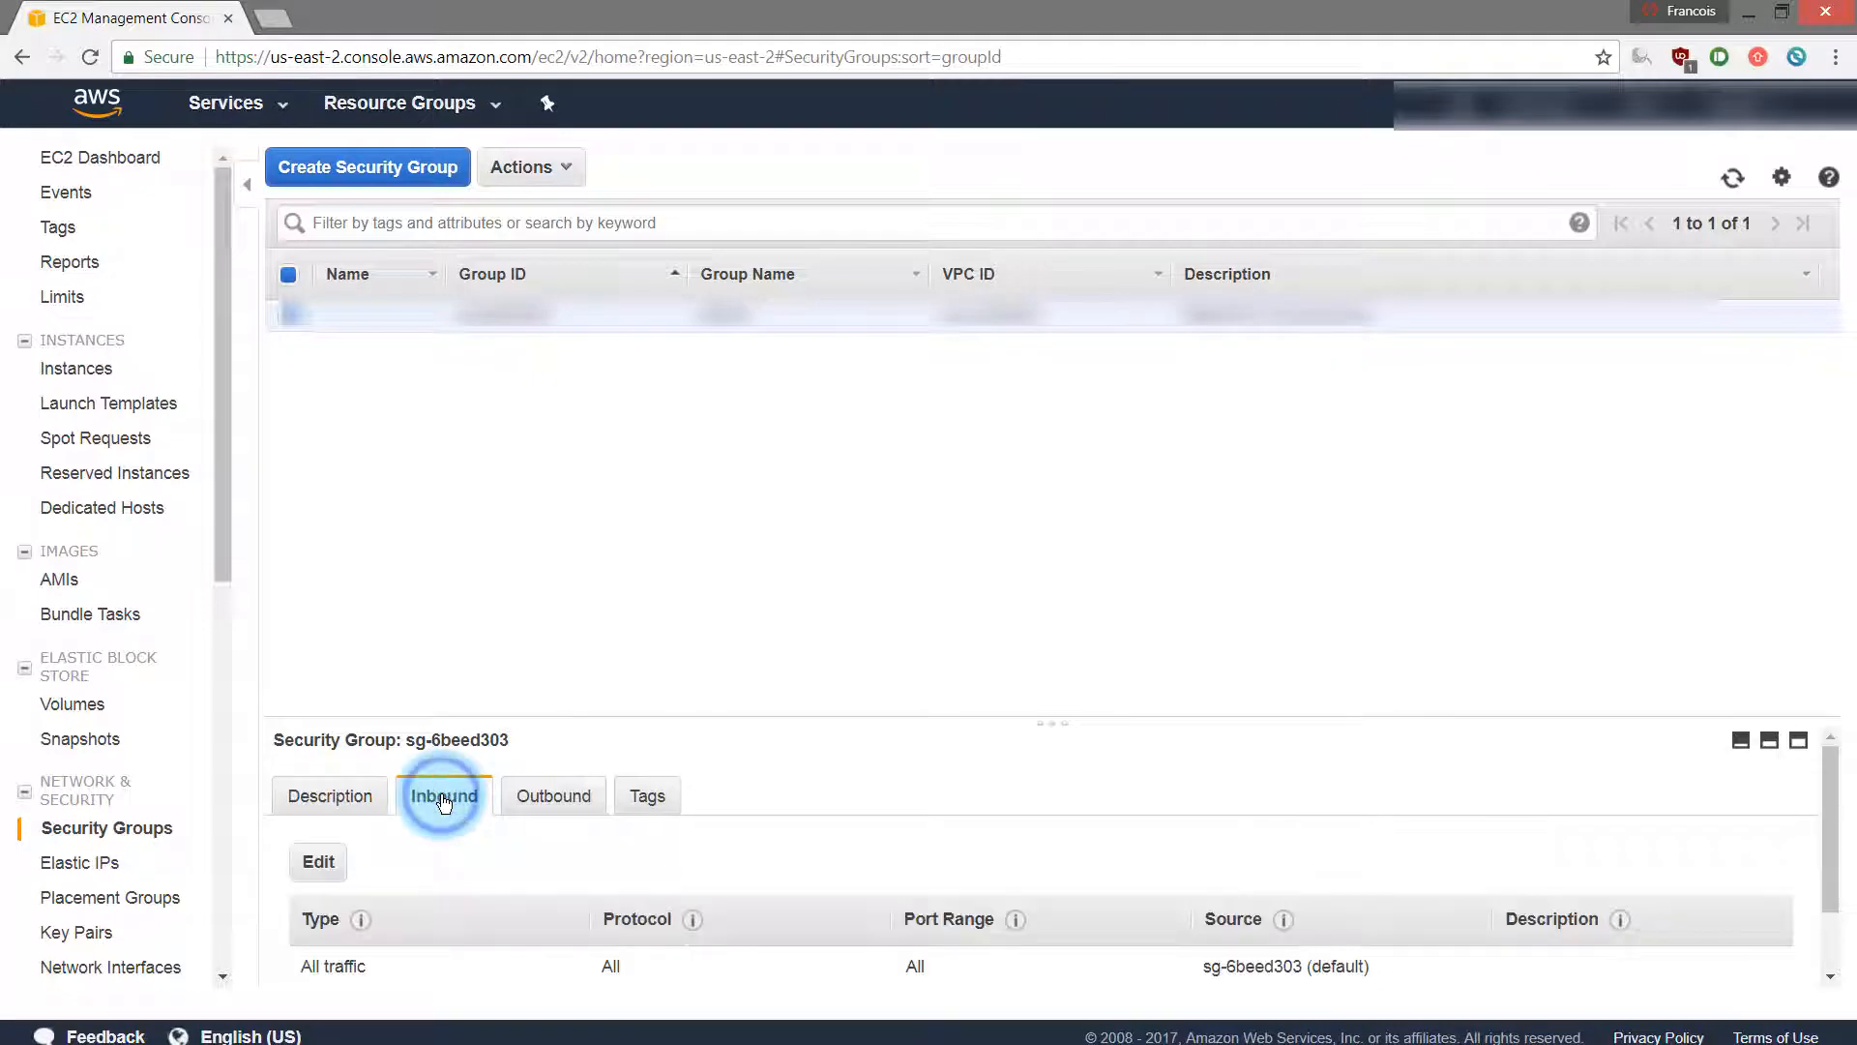
scroll(448, 799, down, 2)
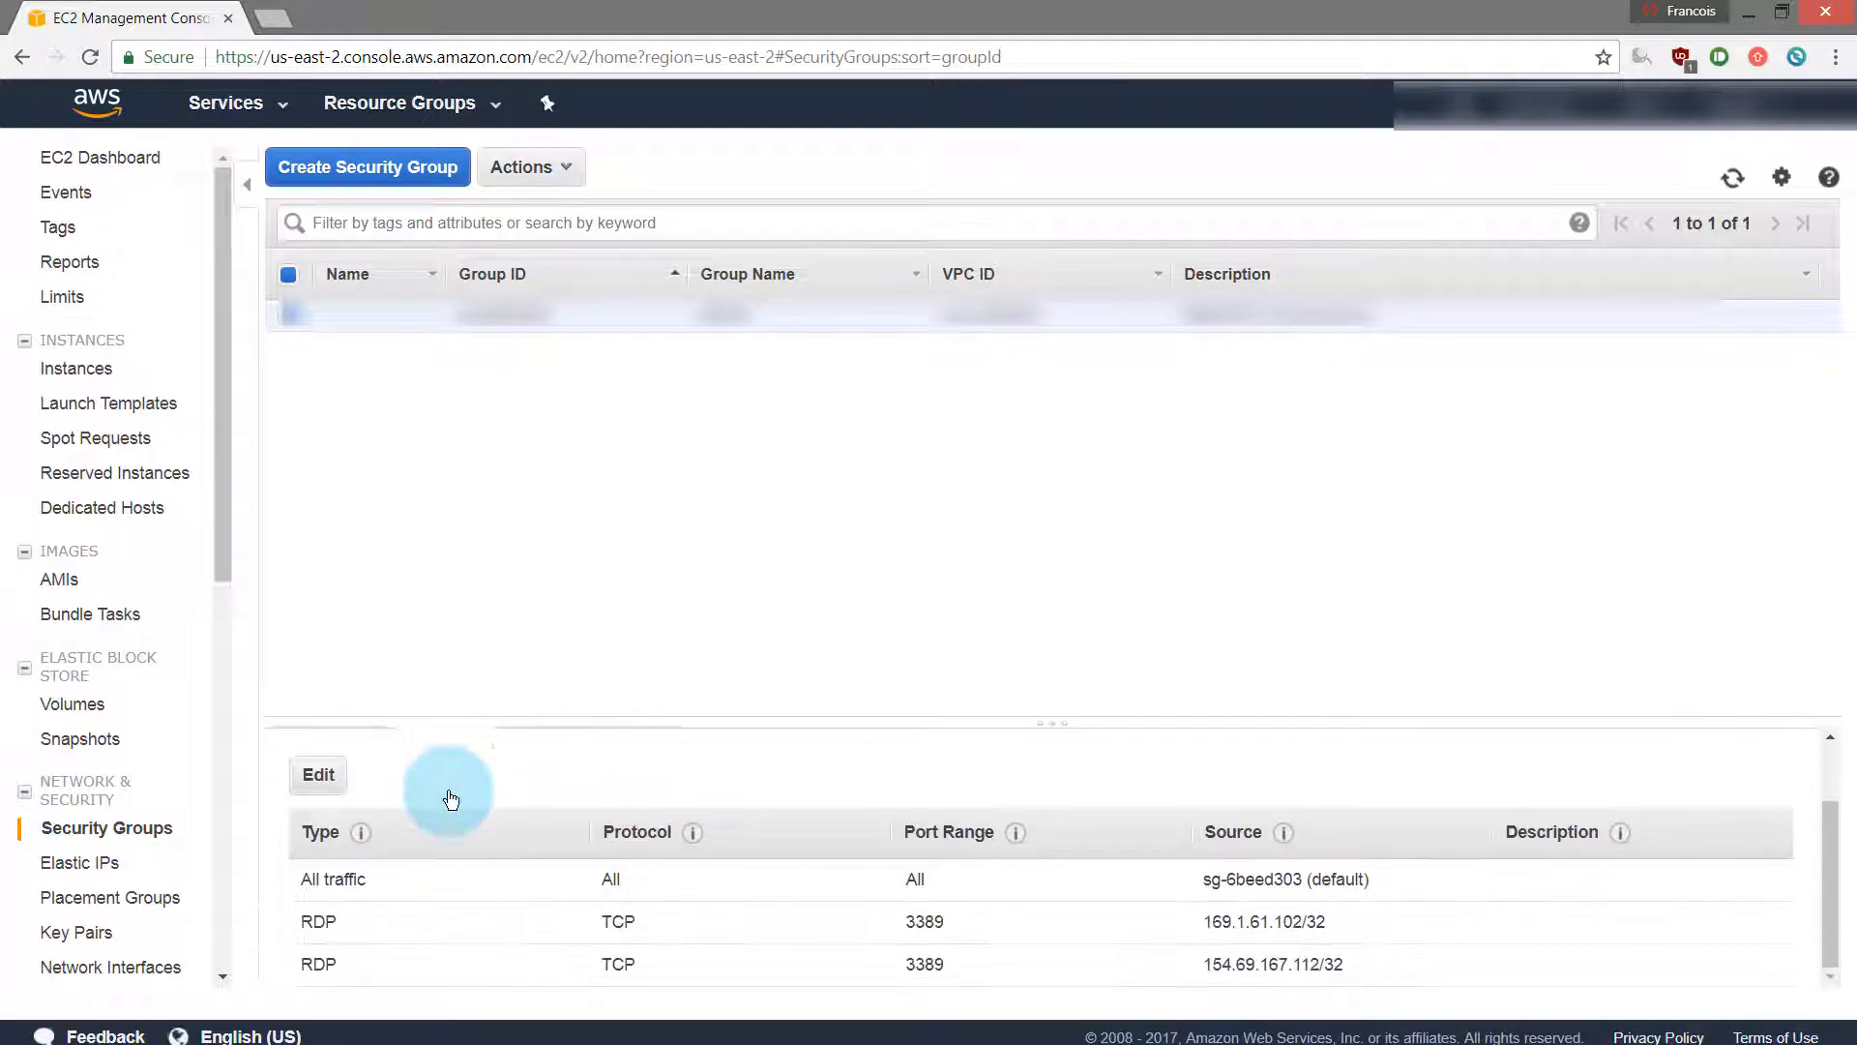
click(325, 774)
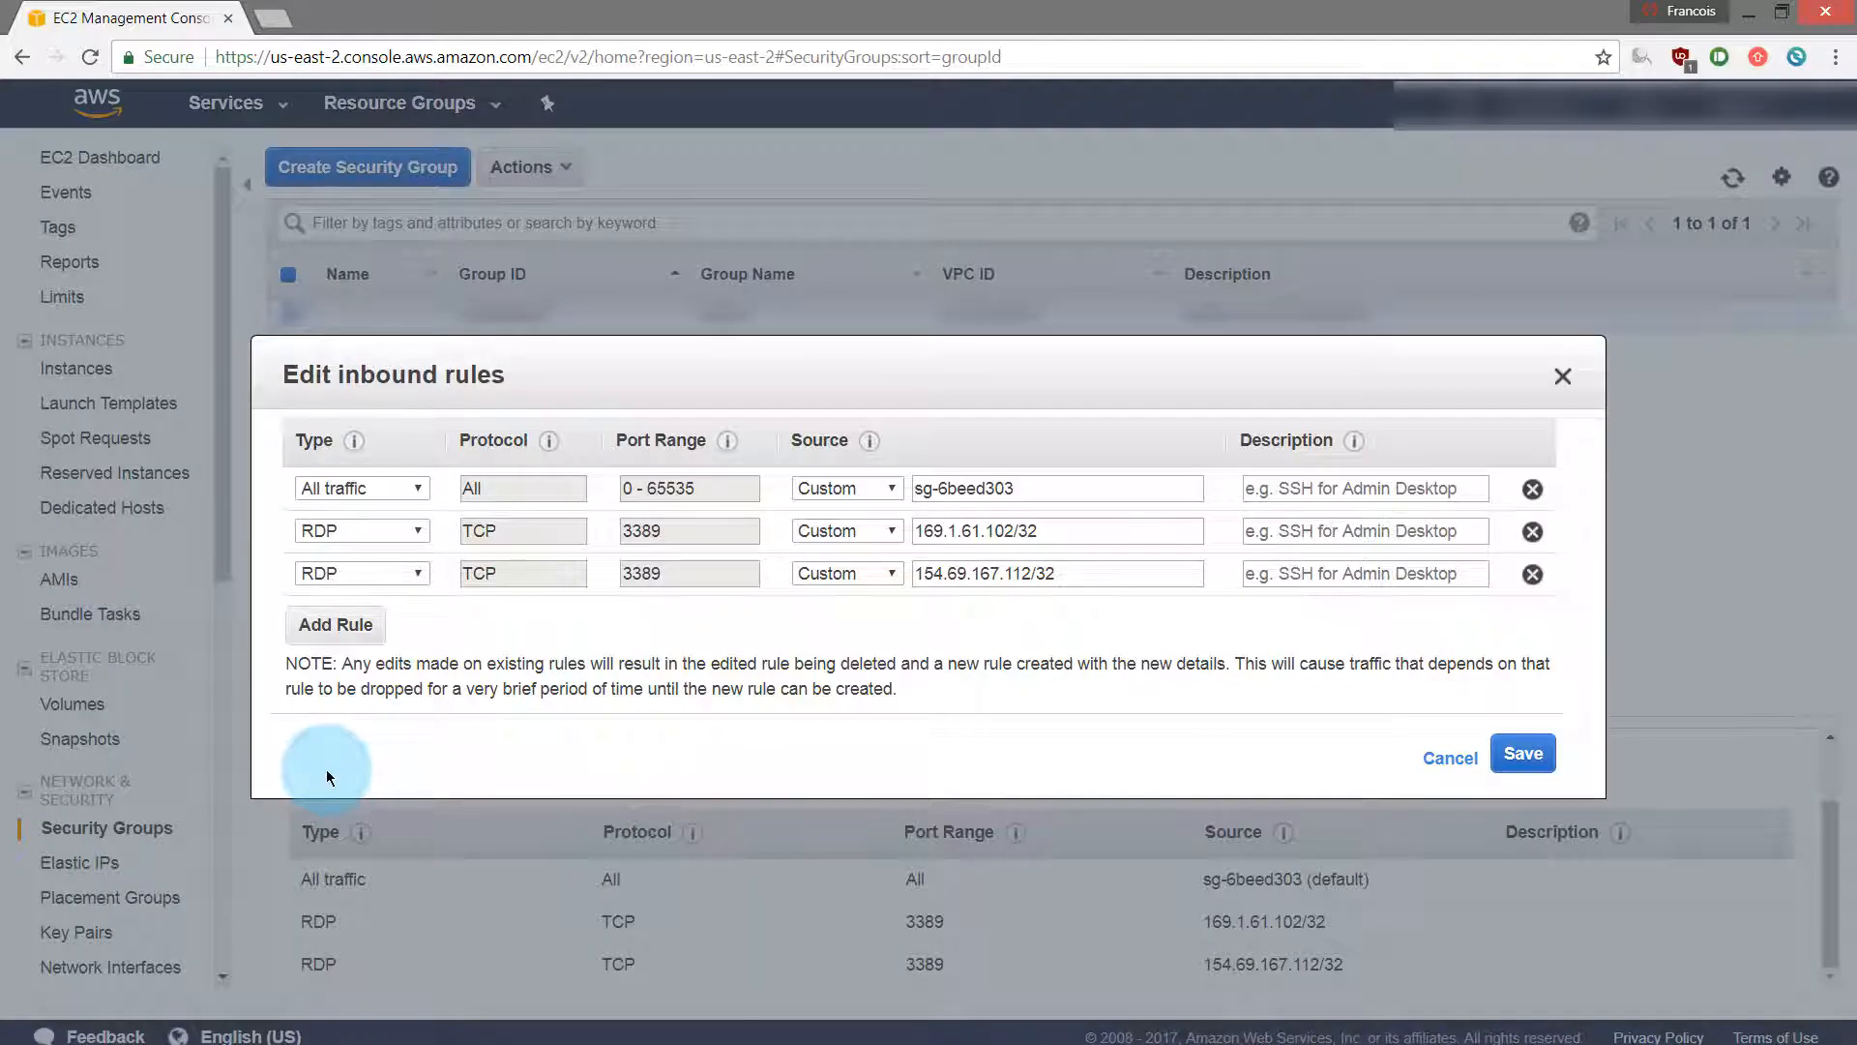
click(328, 633)
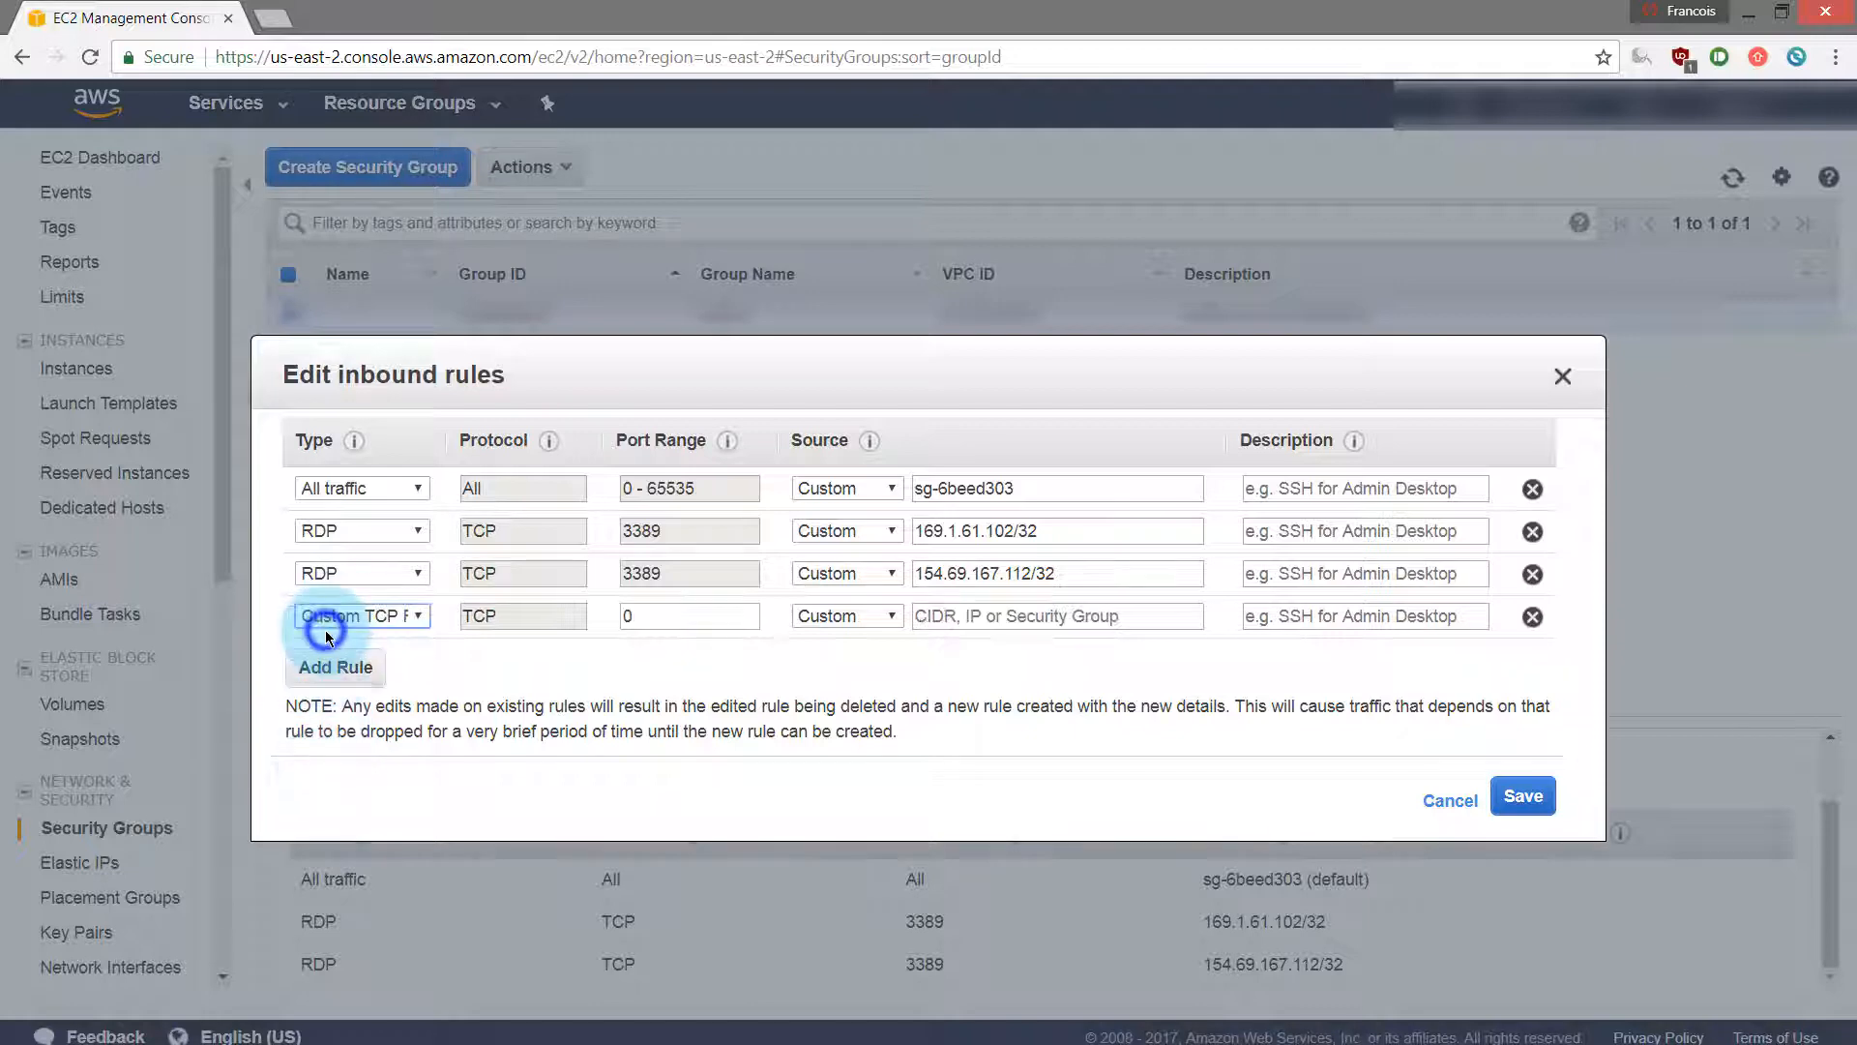
click(418, 615)
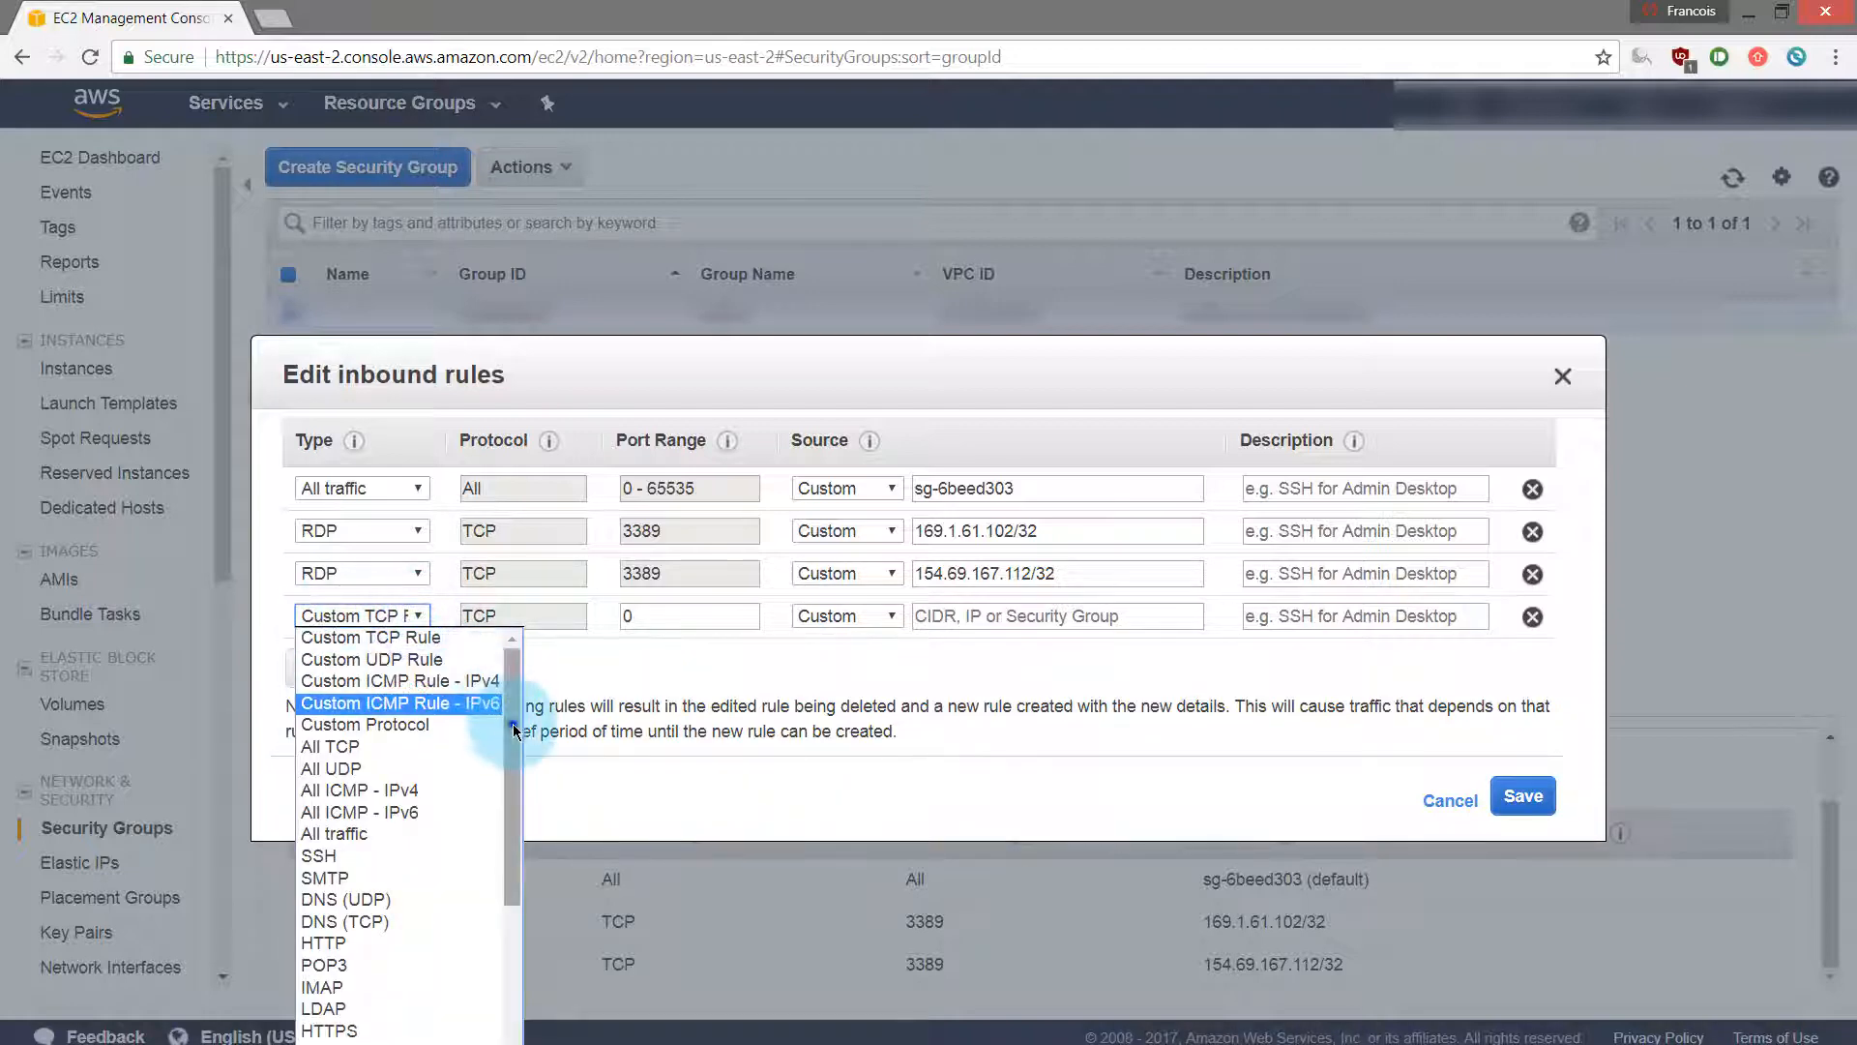
drag(509, 721, 517, 893)
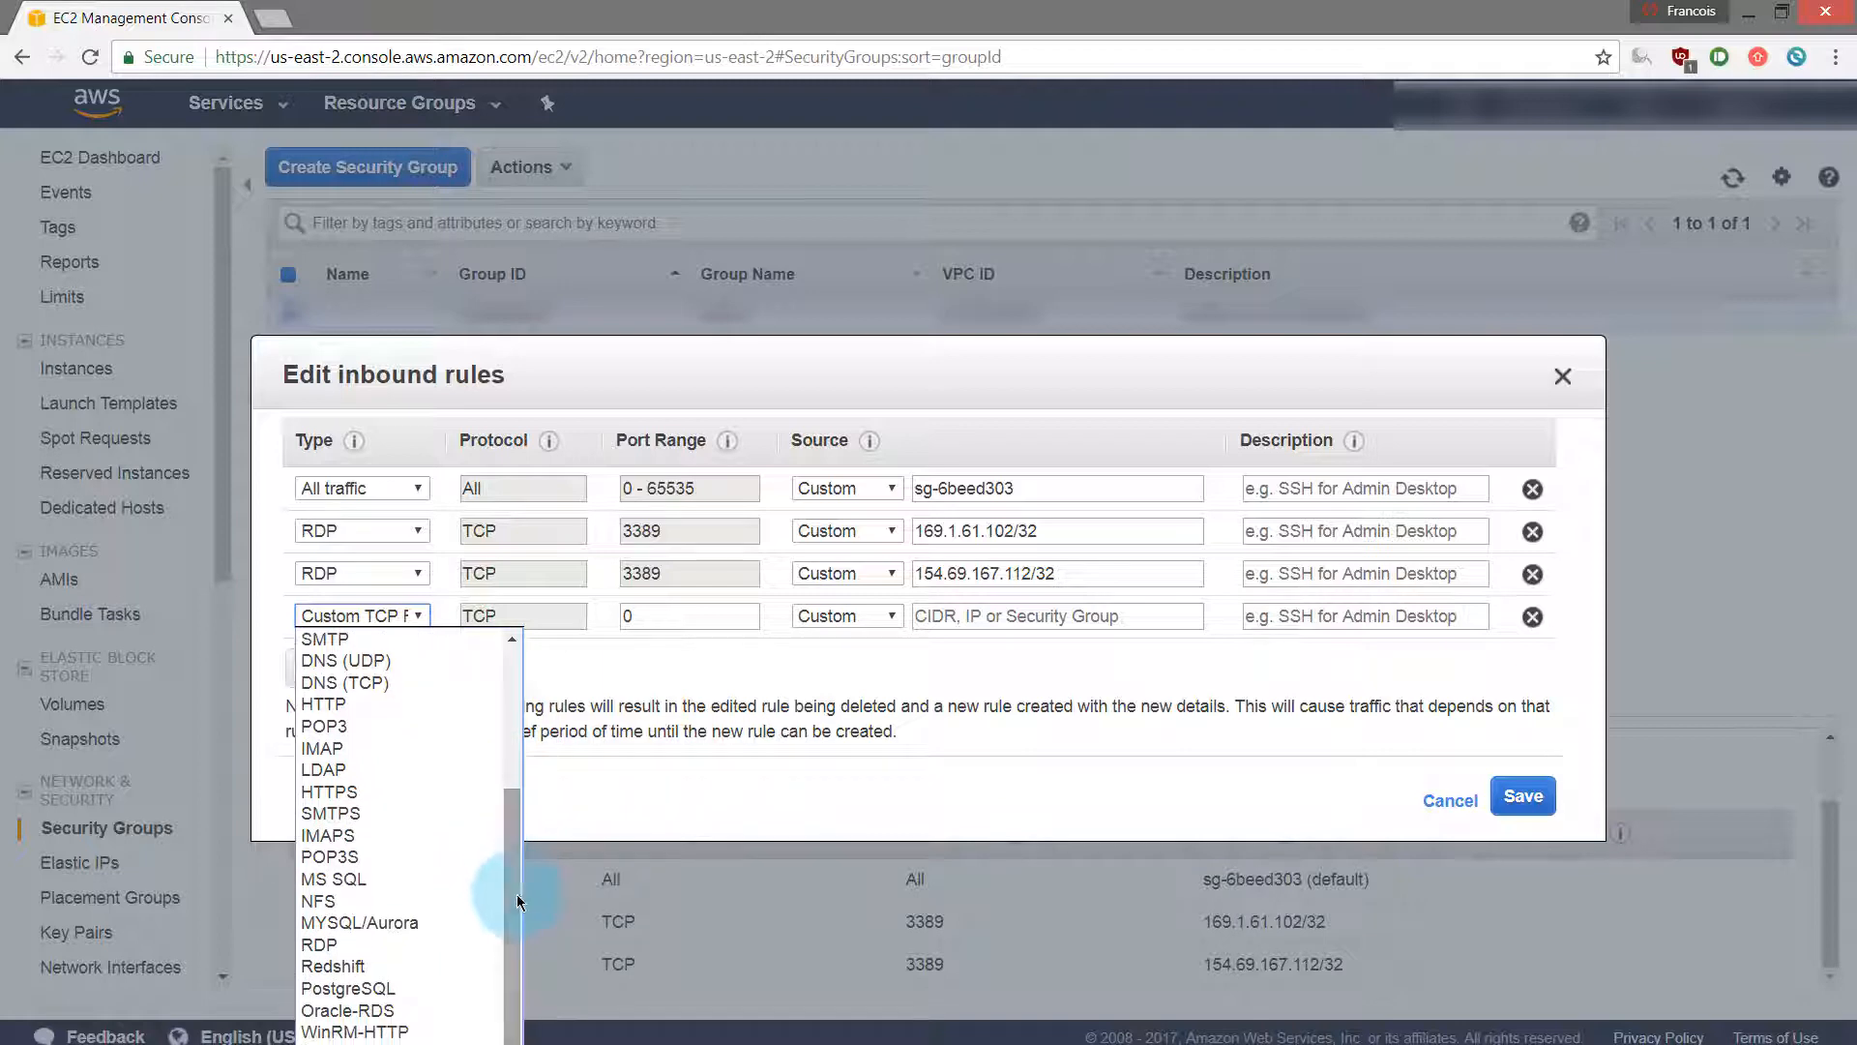
click(415, 944)
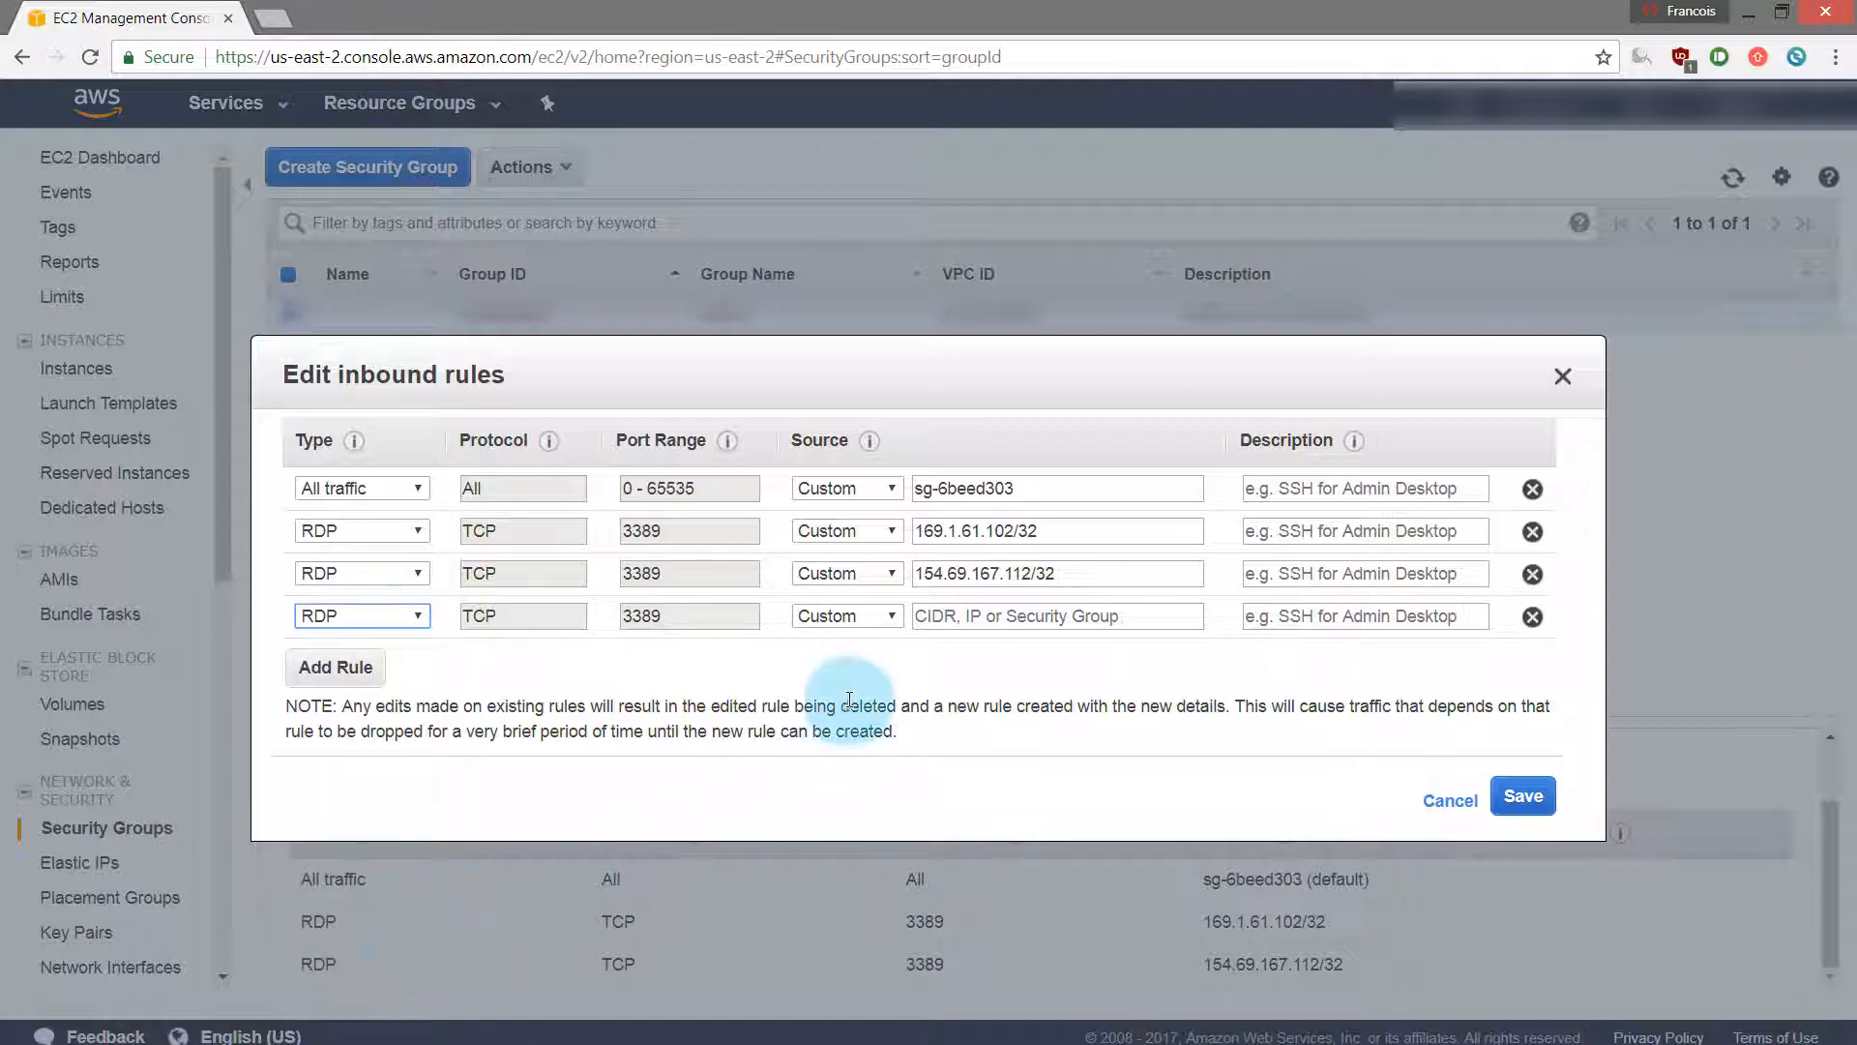
click(880, 617)
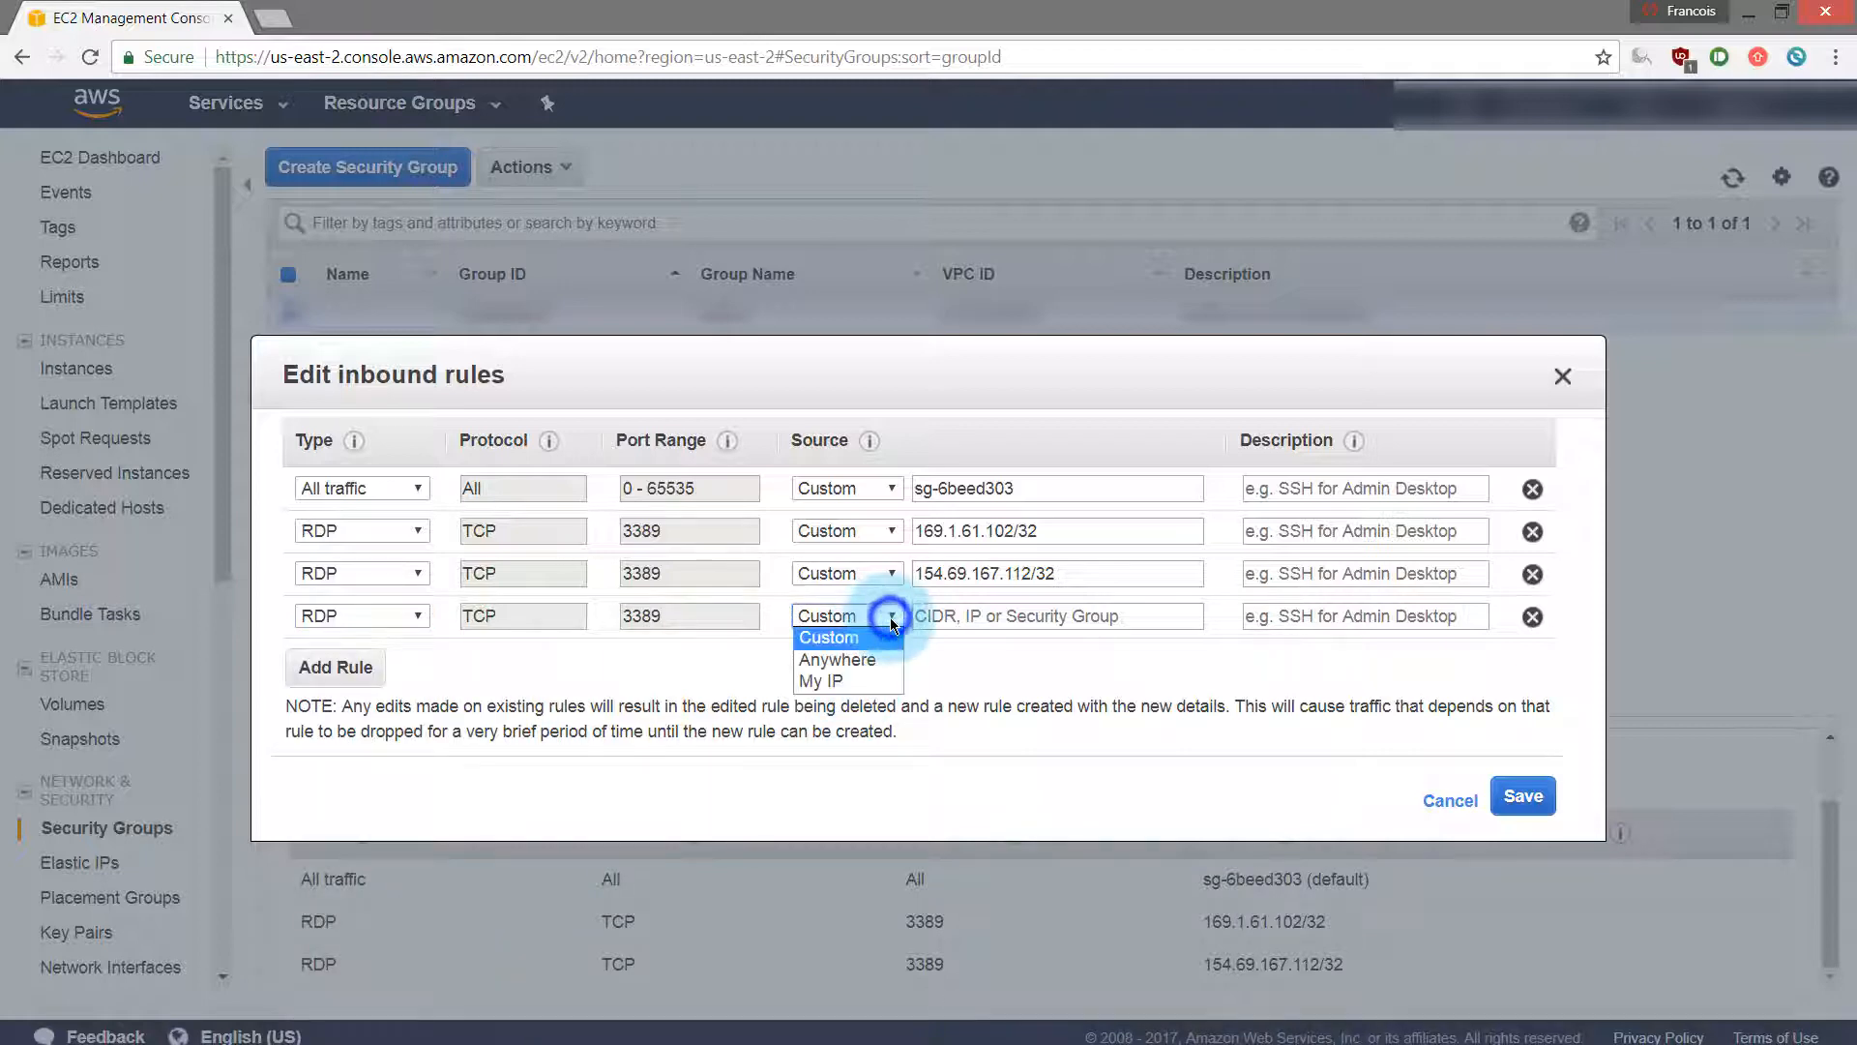
click(854, 683)
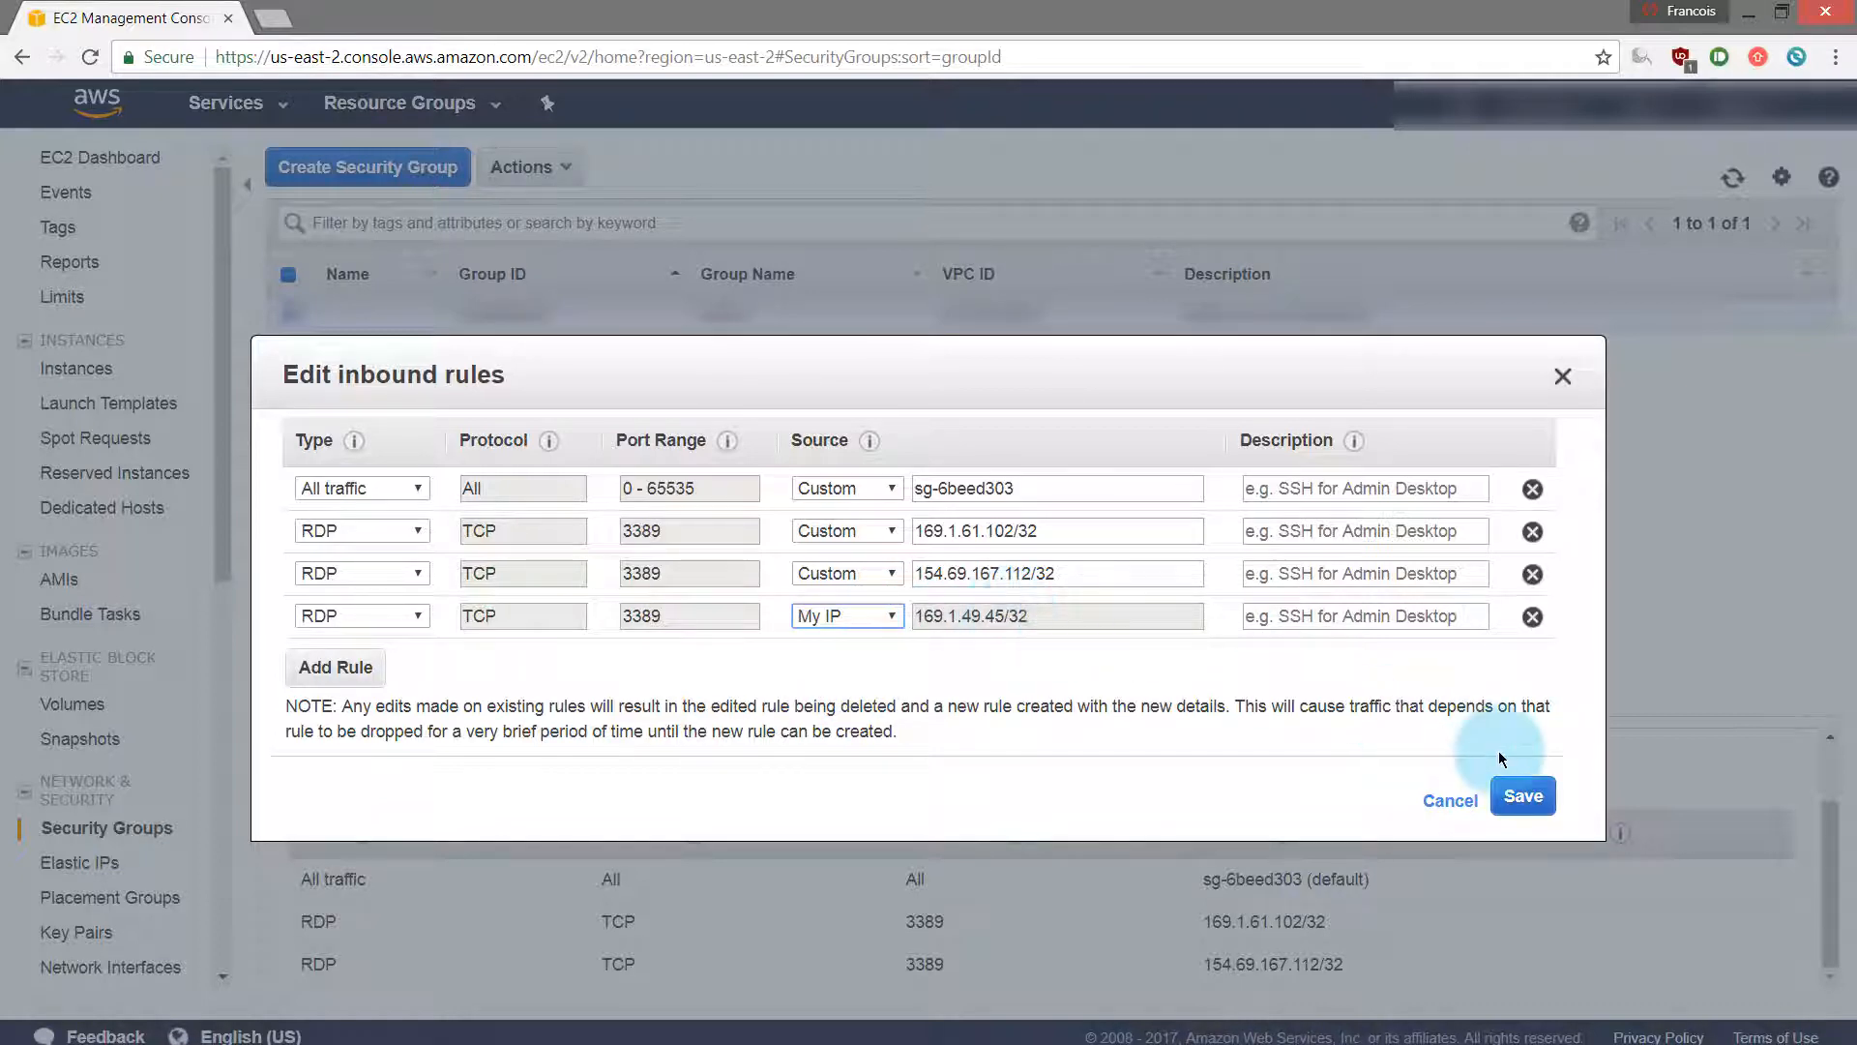
click(1522, 795)
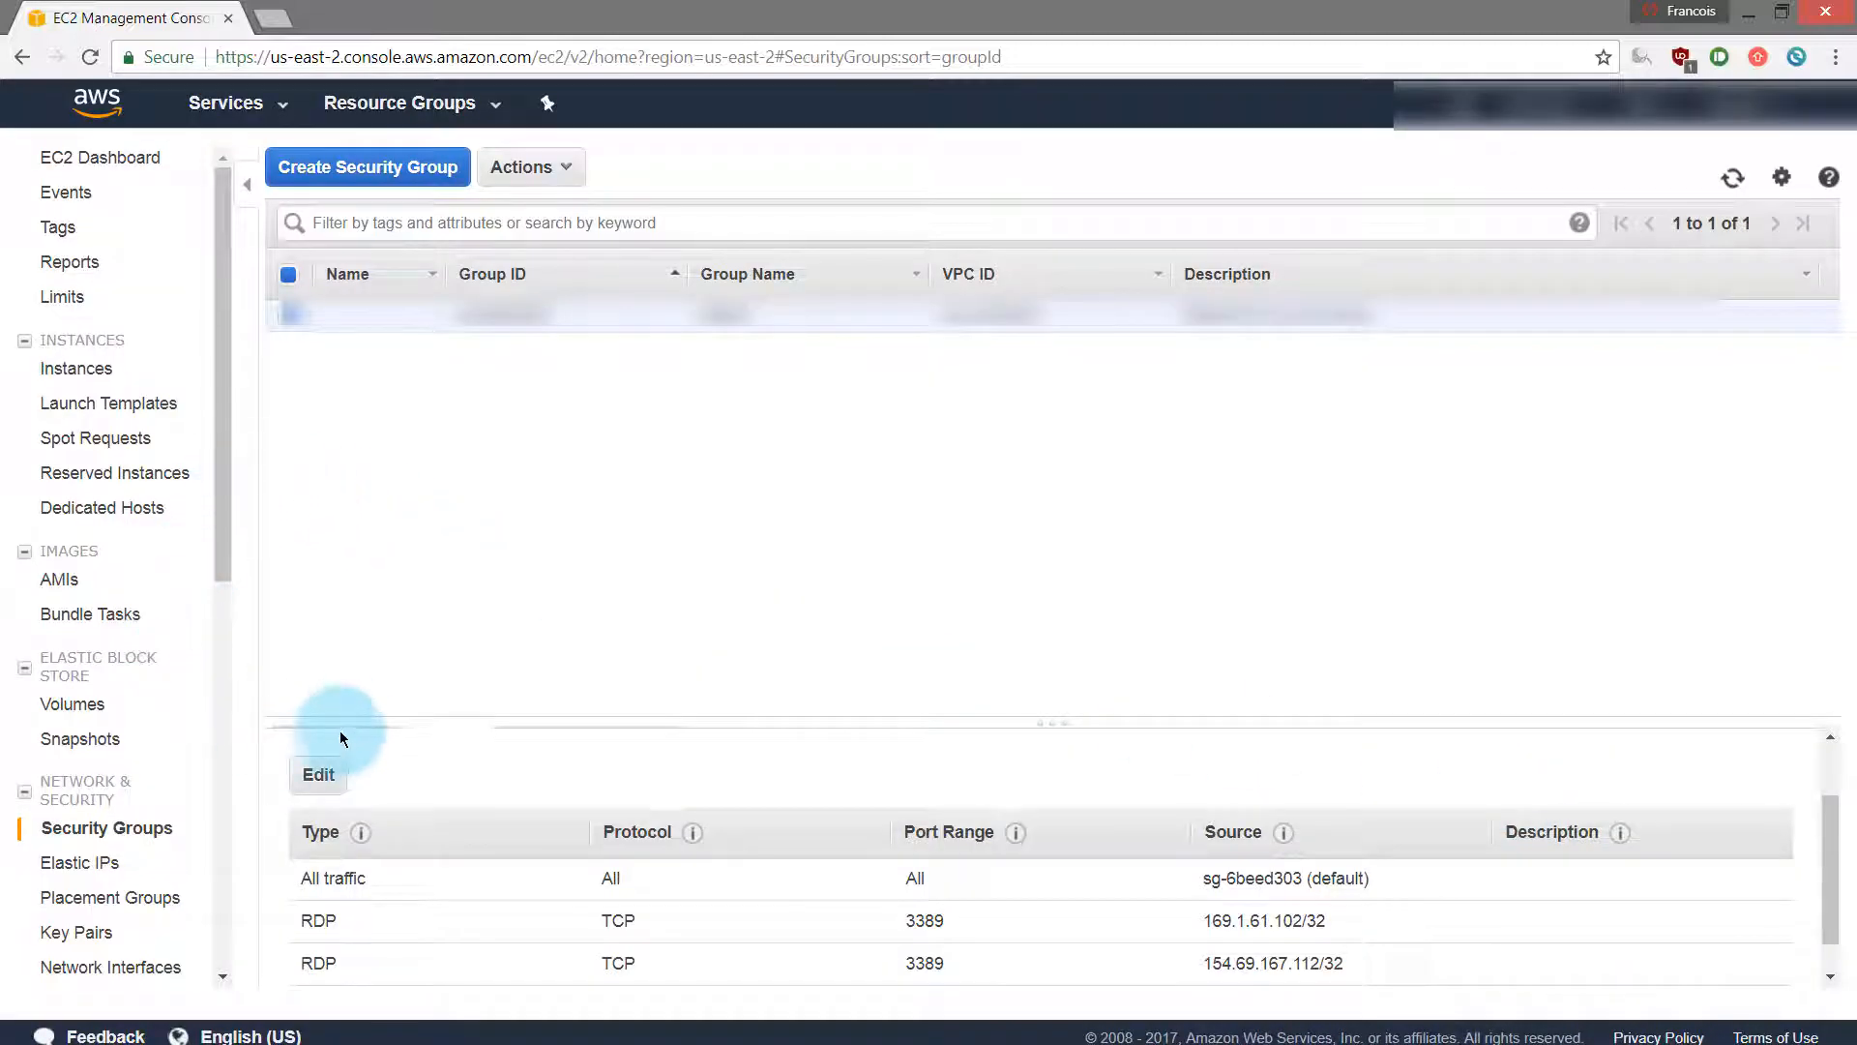
Return to the instances list, review the connection options of the sub1x instance and close them.
click(62, 371)
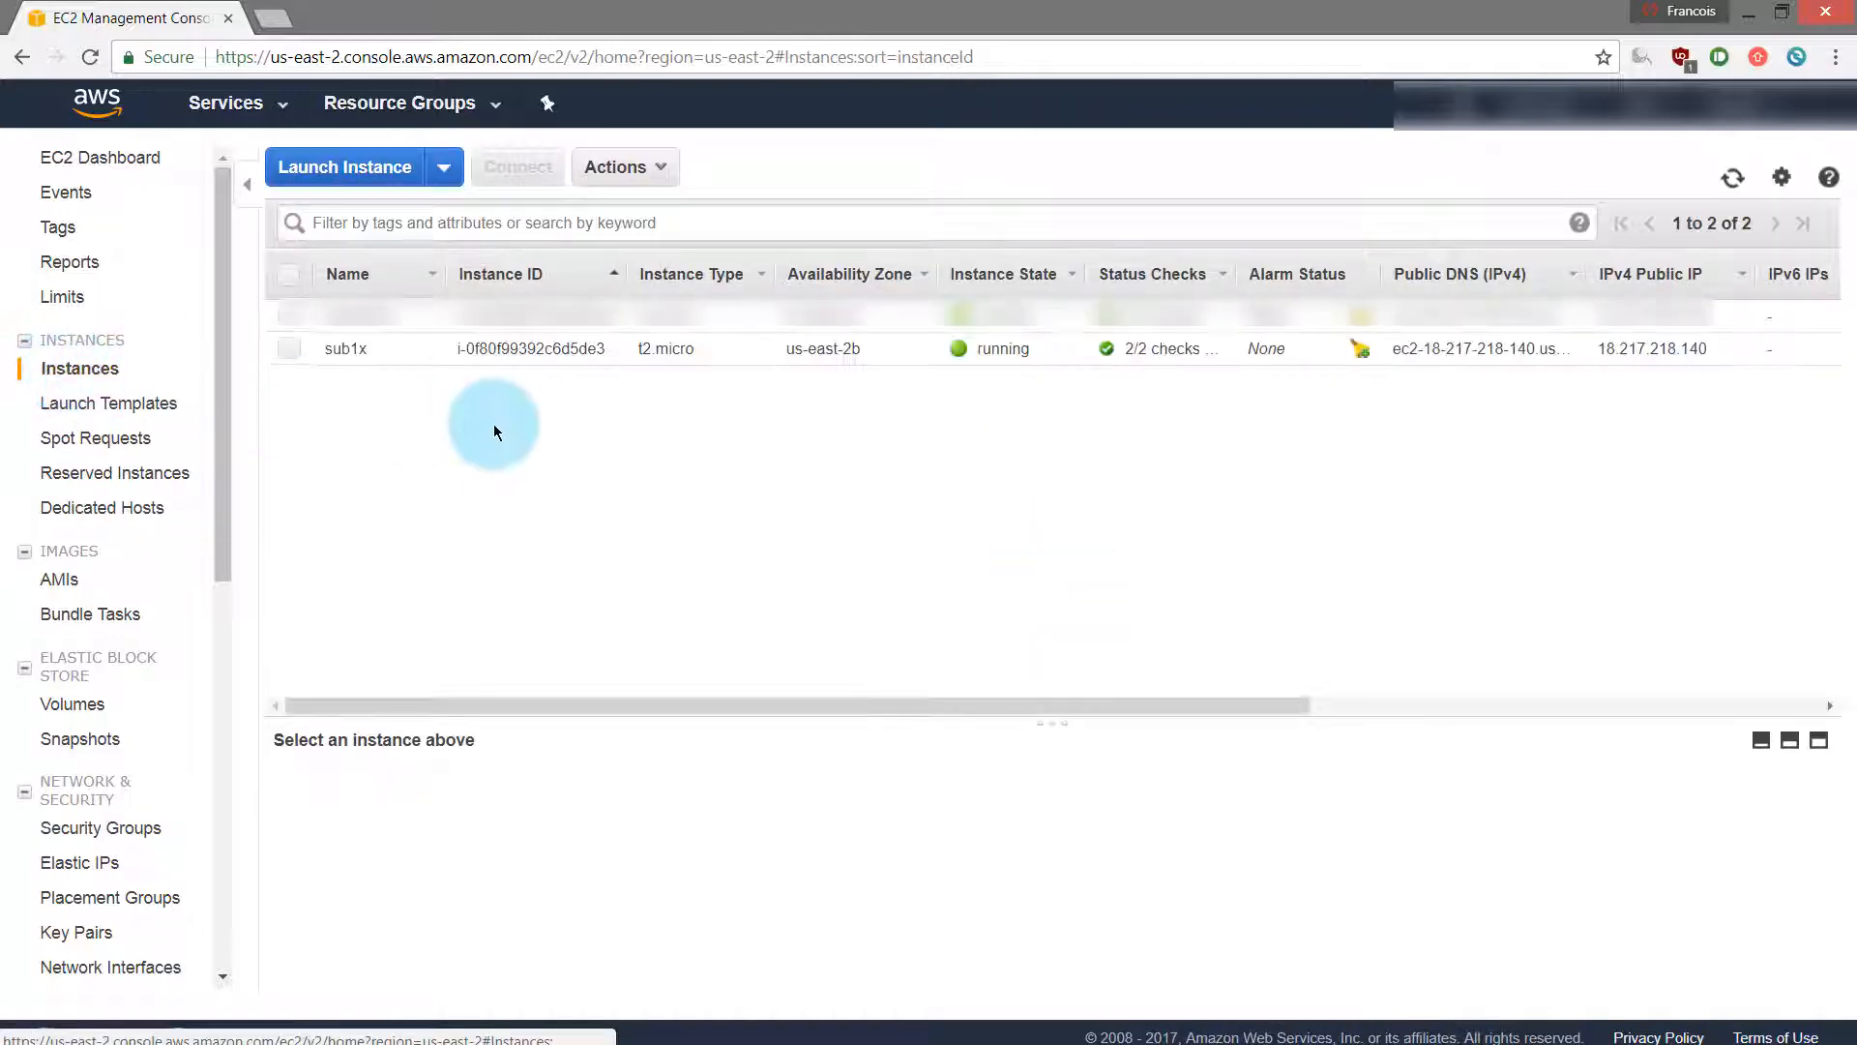
right_click(531, 362)
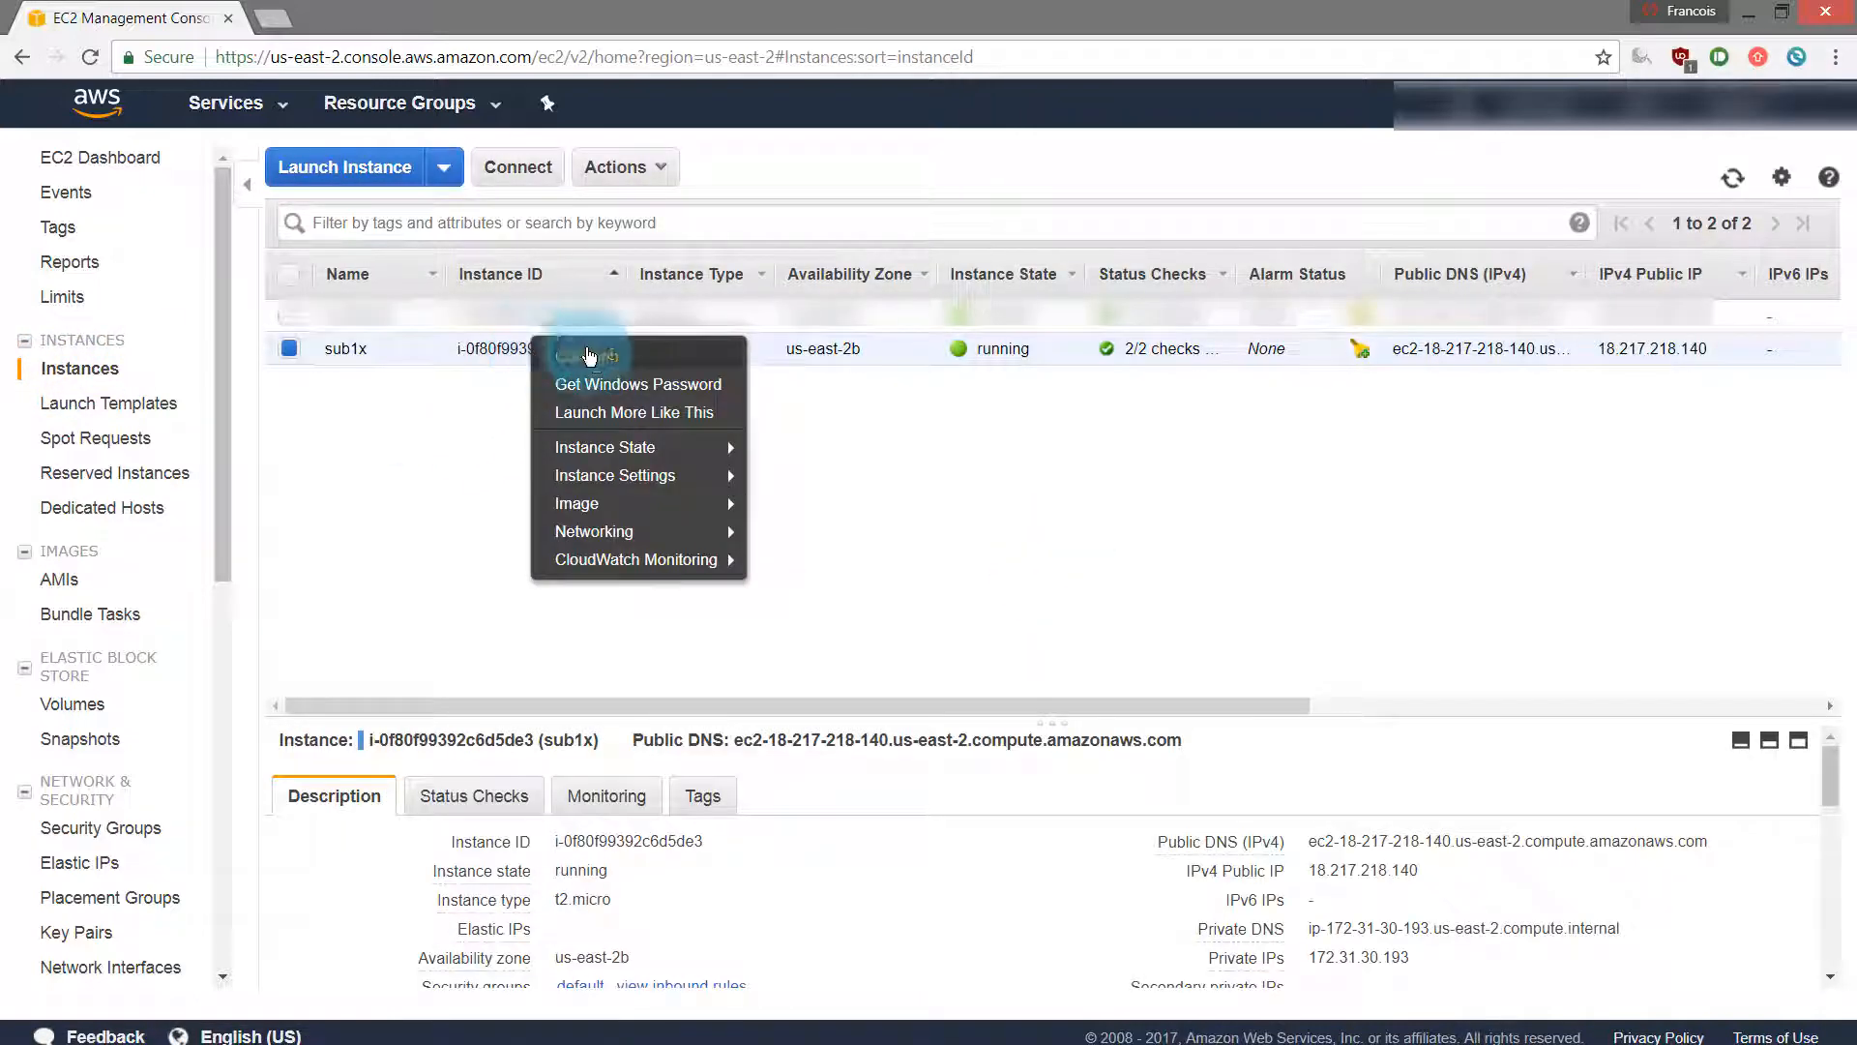
click(595, 364)
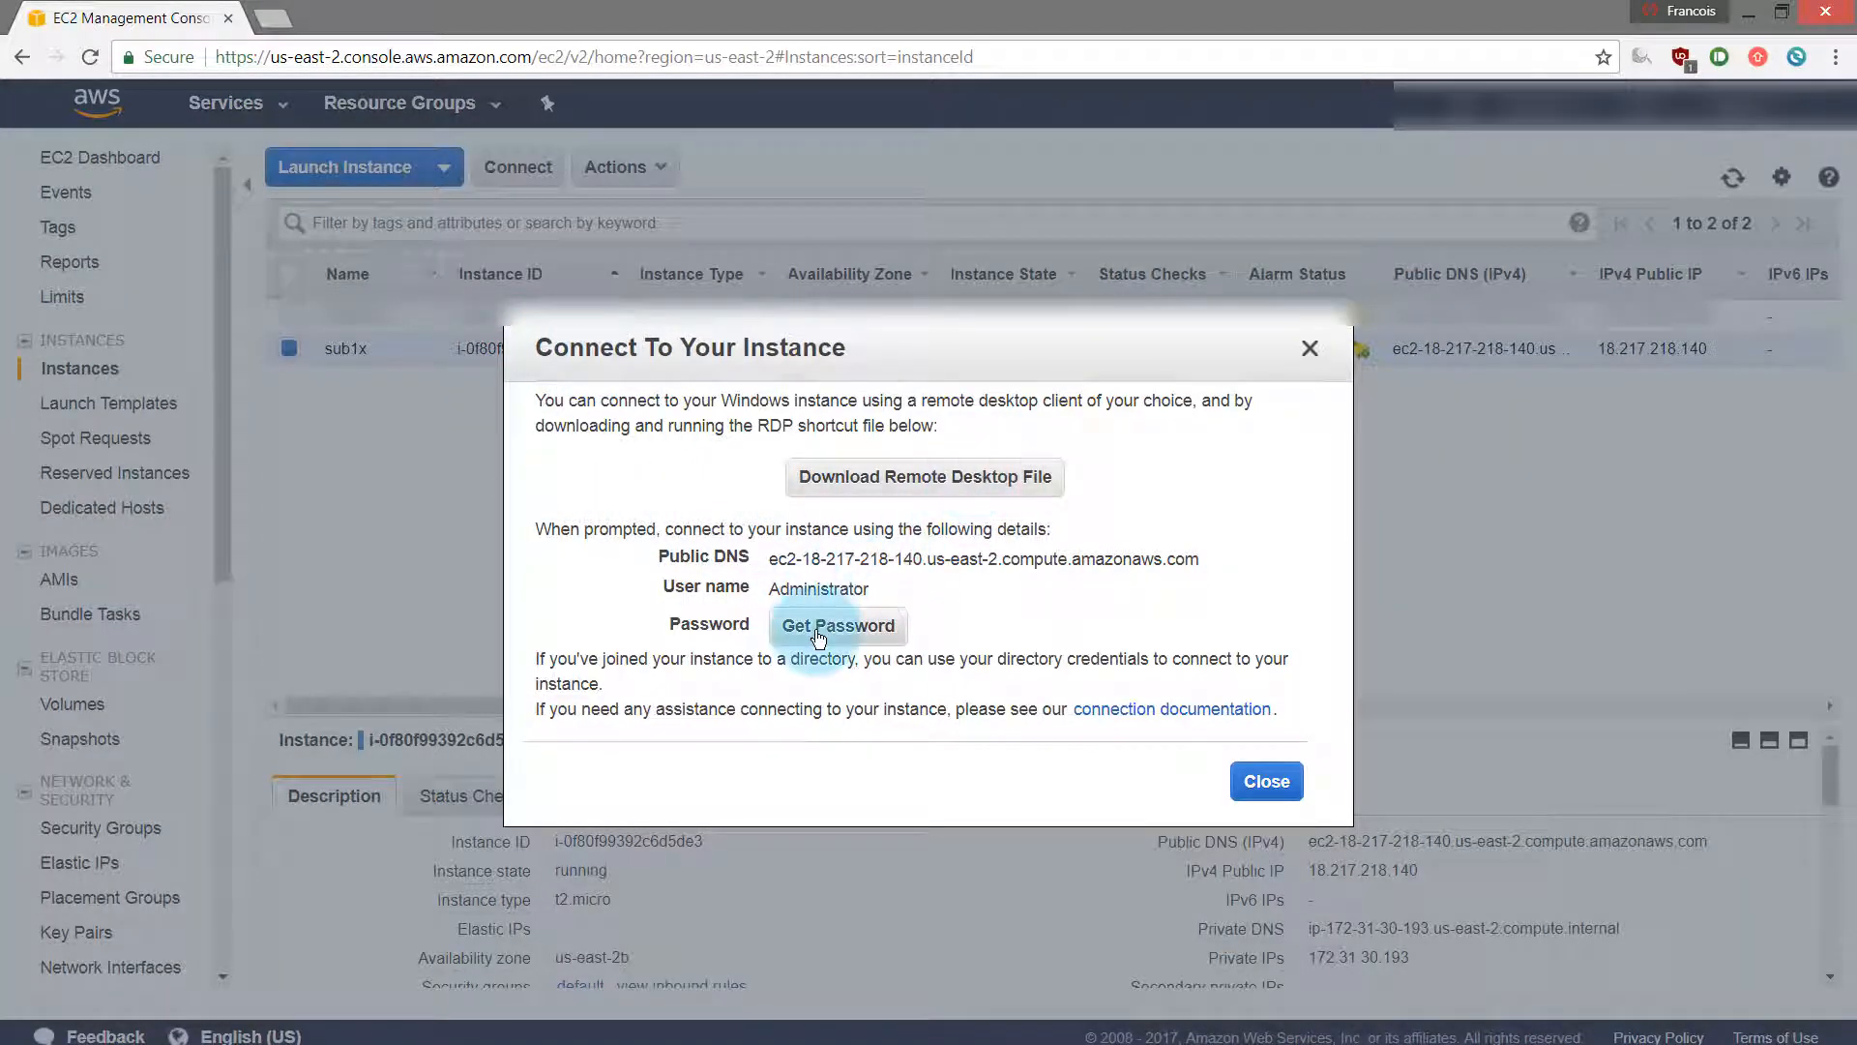
click(1266, 781)
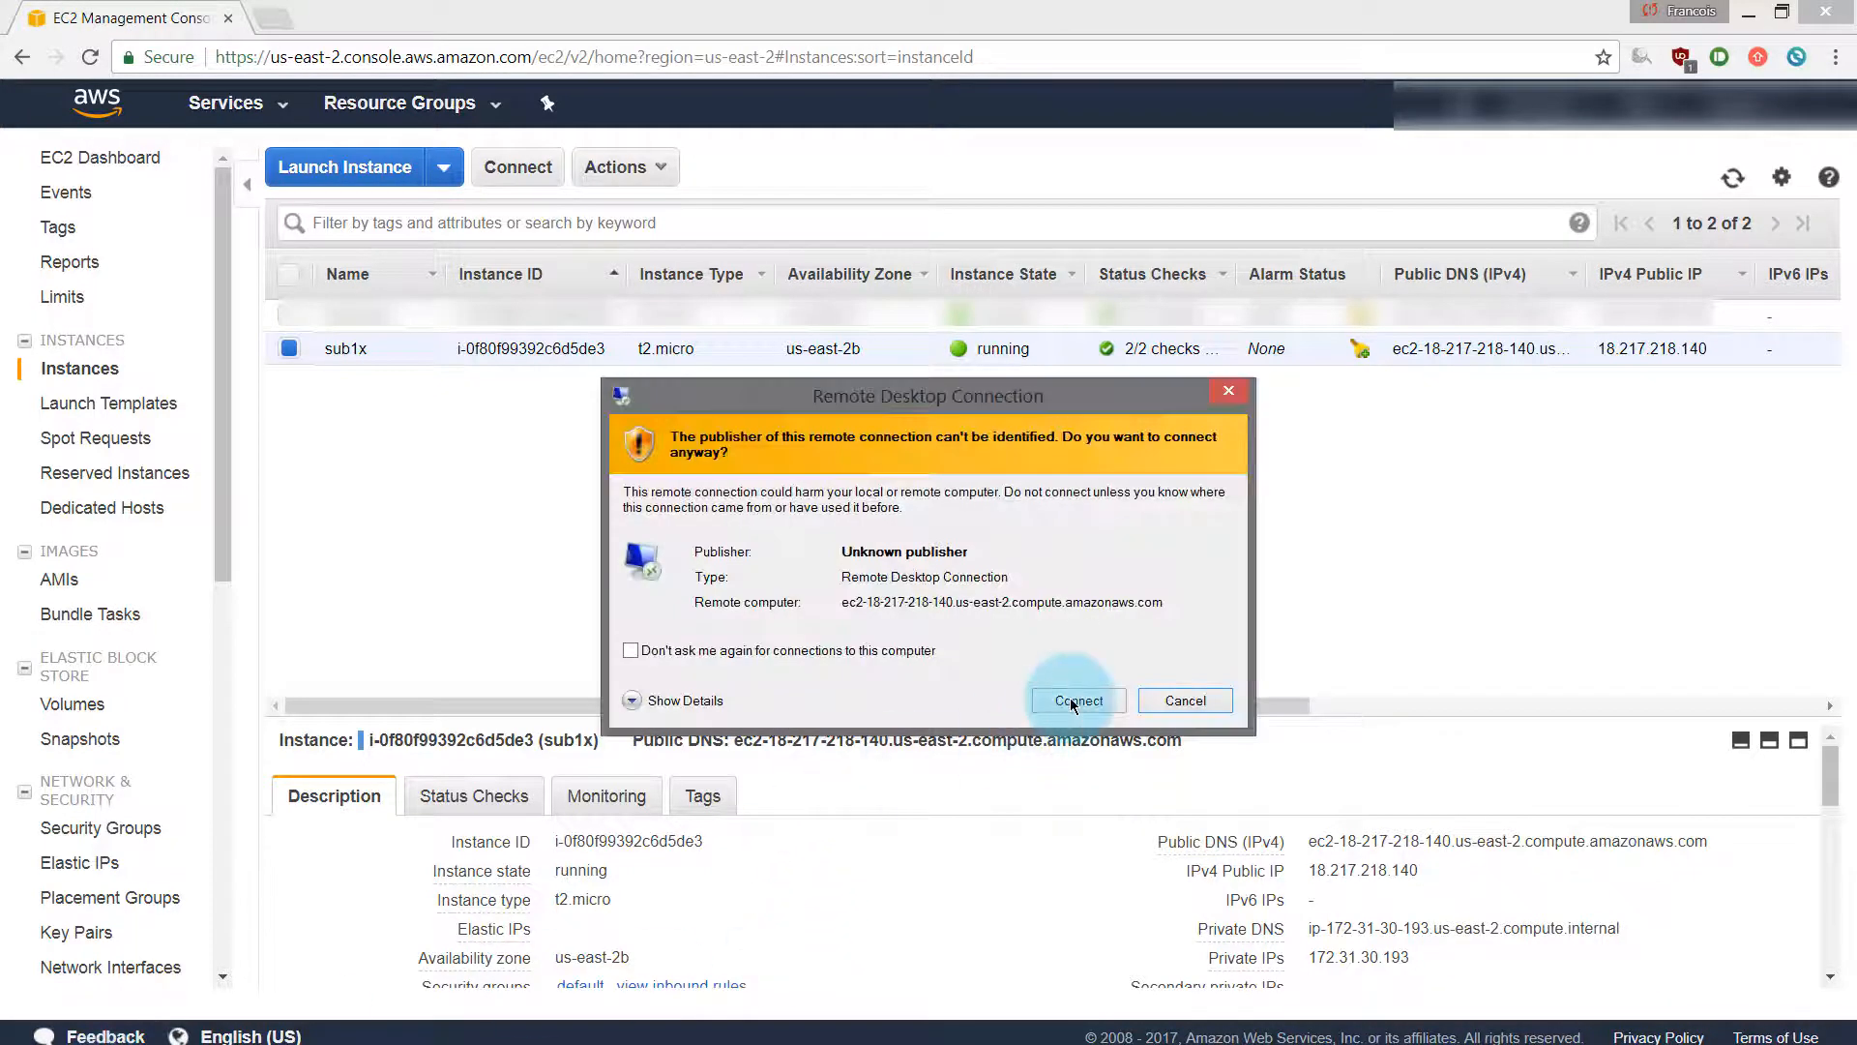
Connect to the sub1x instance in Remote Desktop Connection, pasting the copied Administrator password and accepting the untrusted certificate.
click(1079, 701)
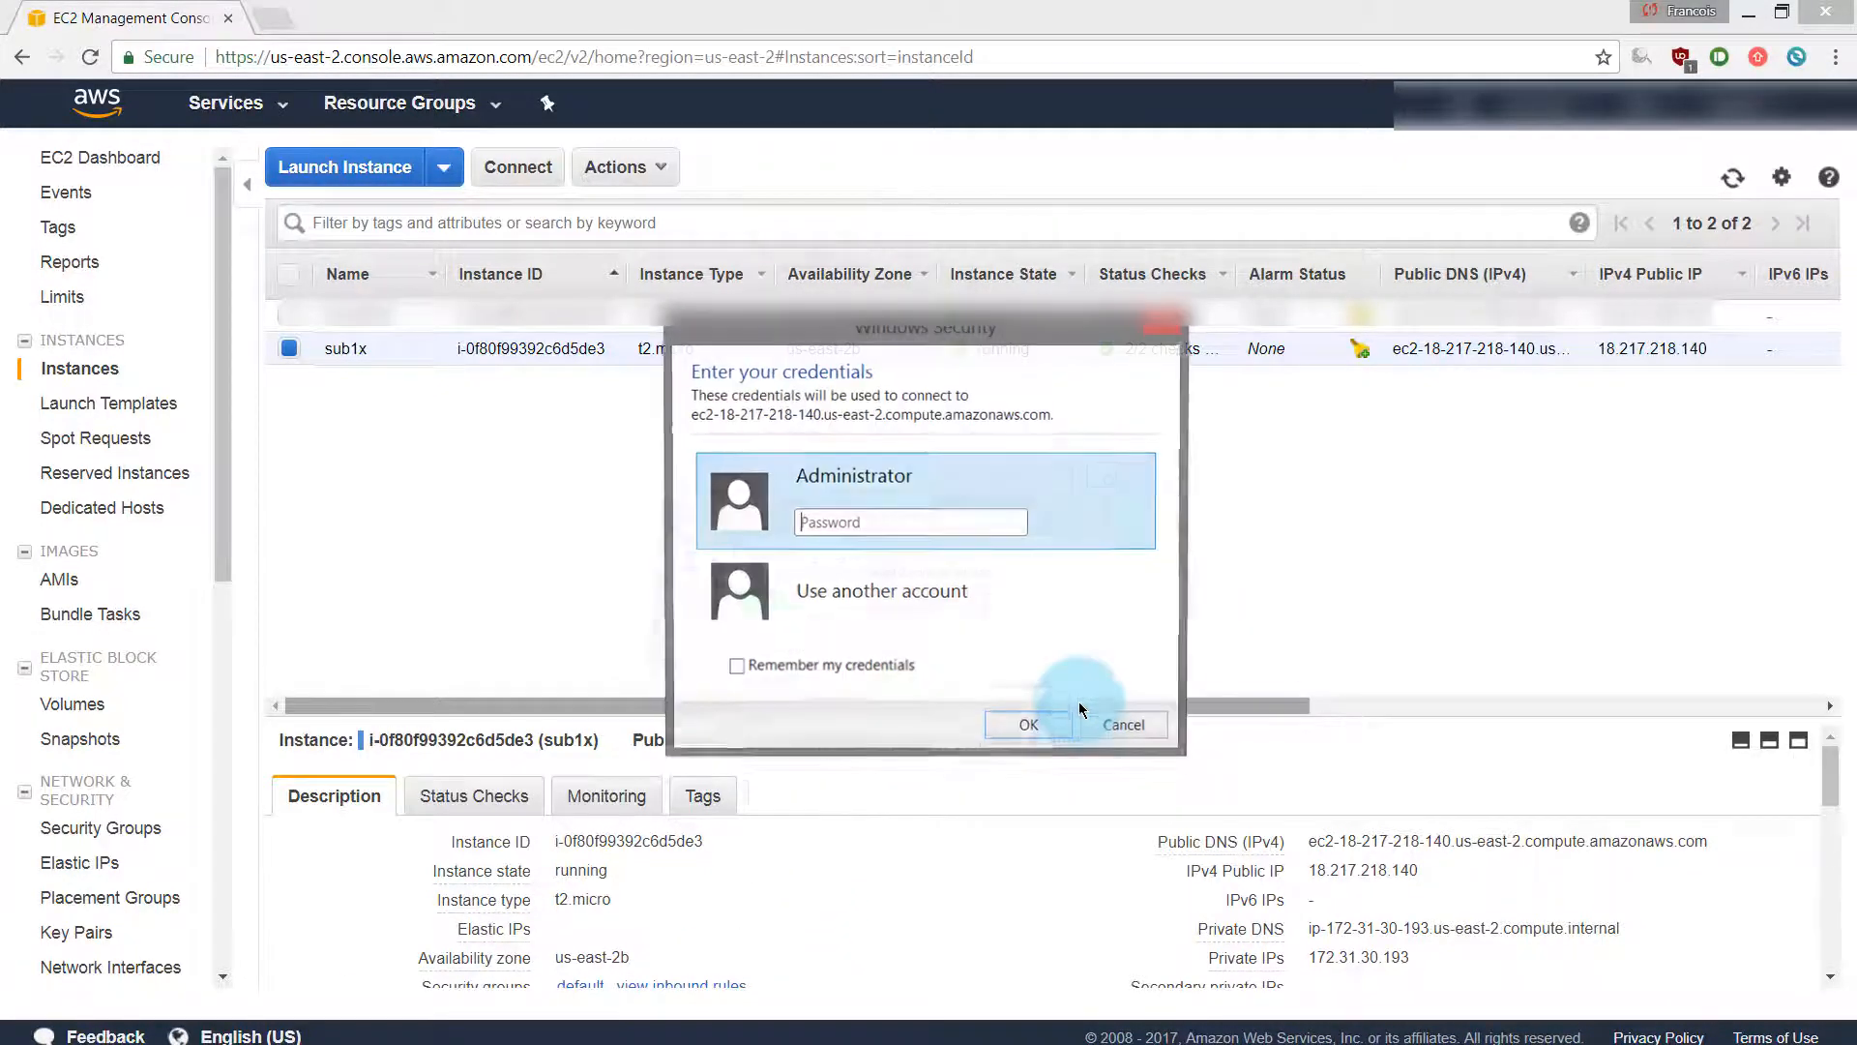
click(843, 522)
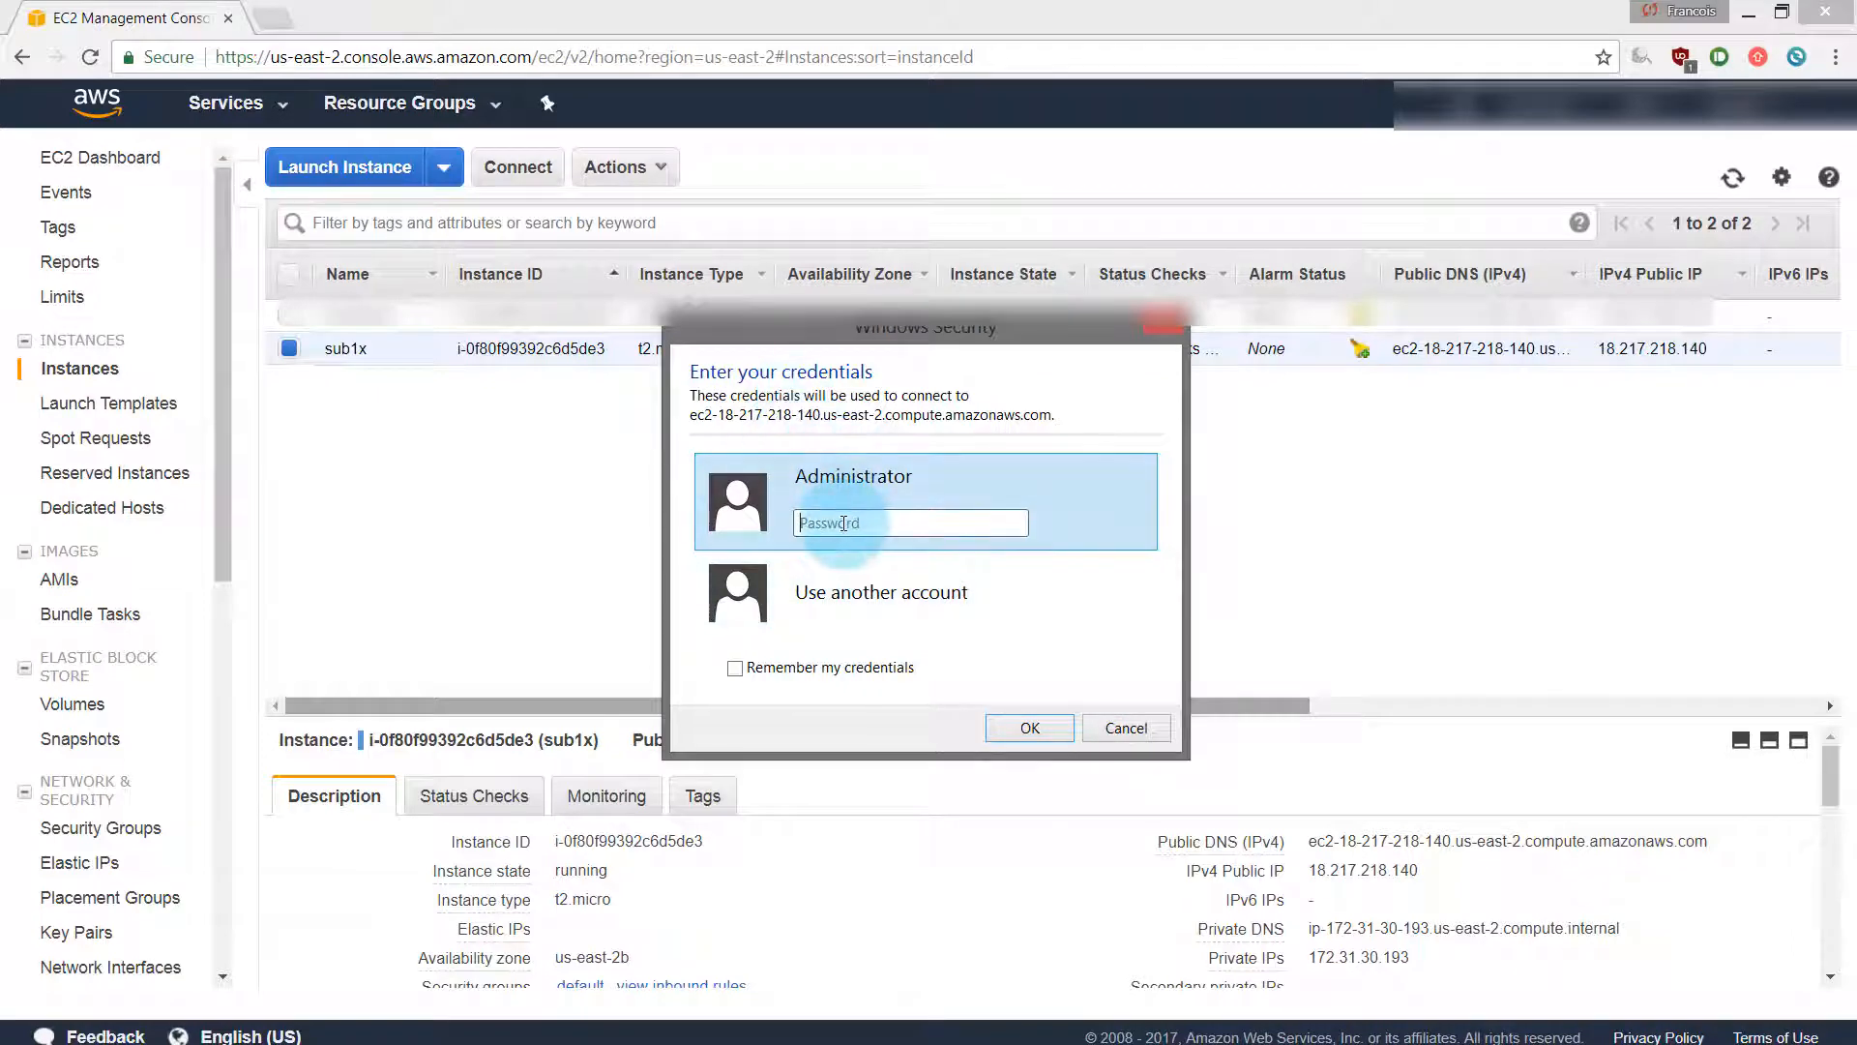
right_click(824, 523)
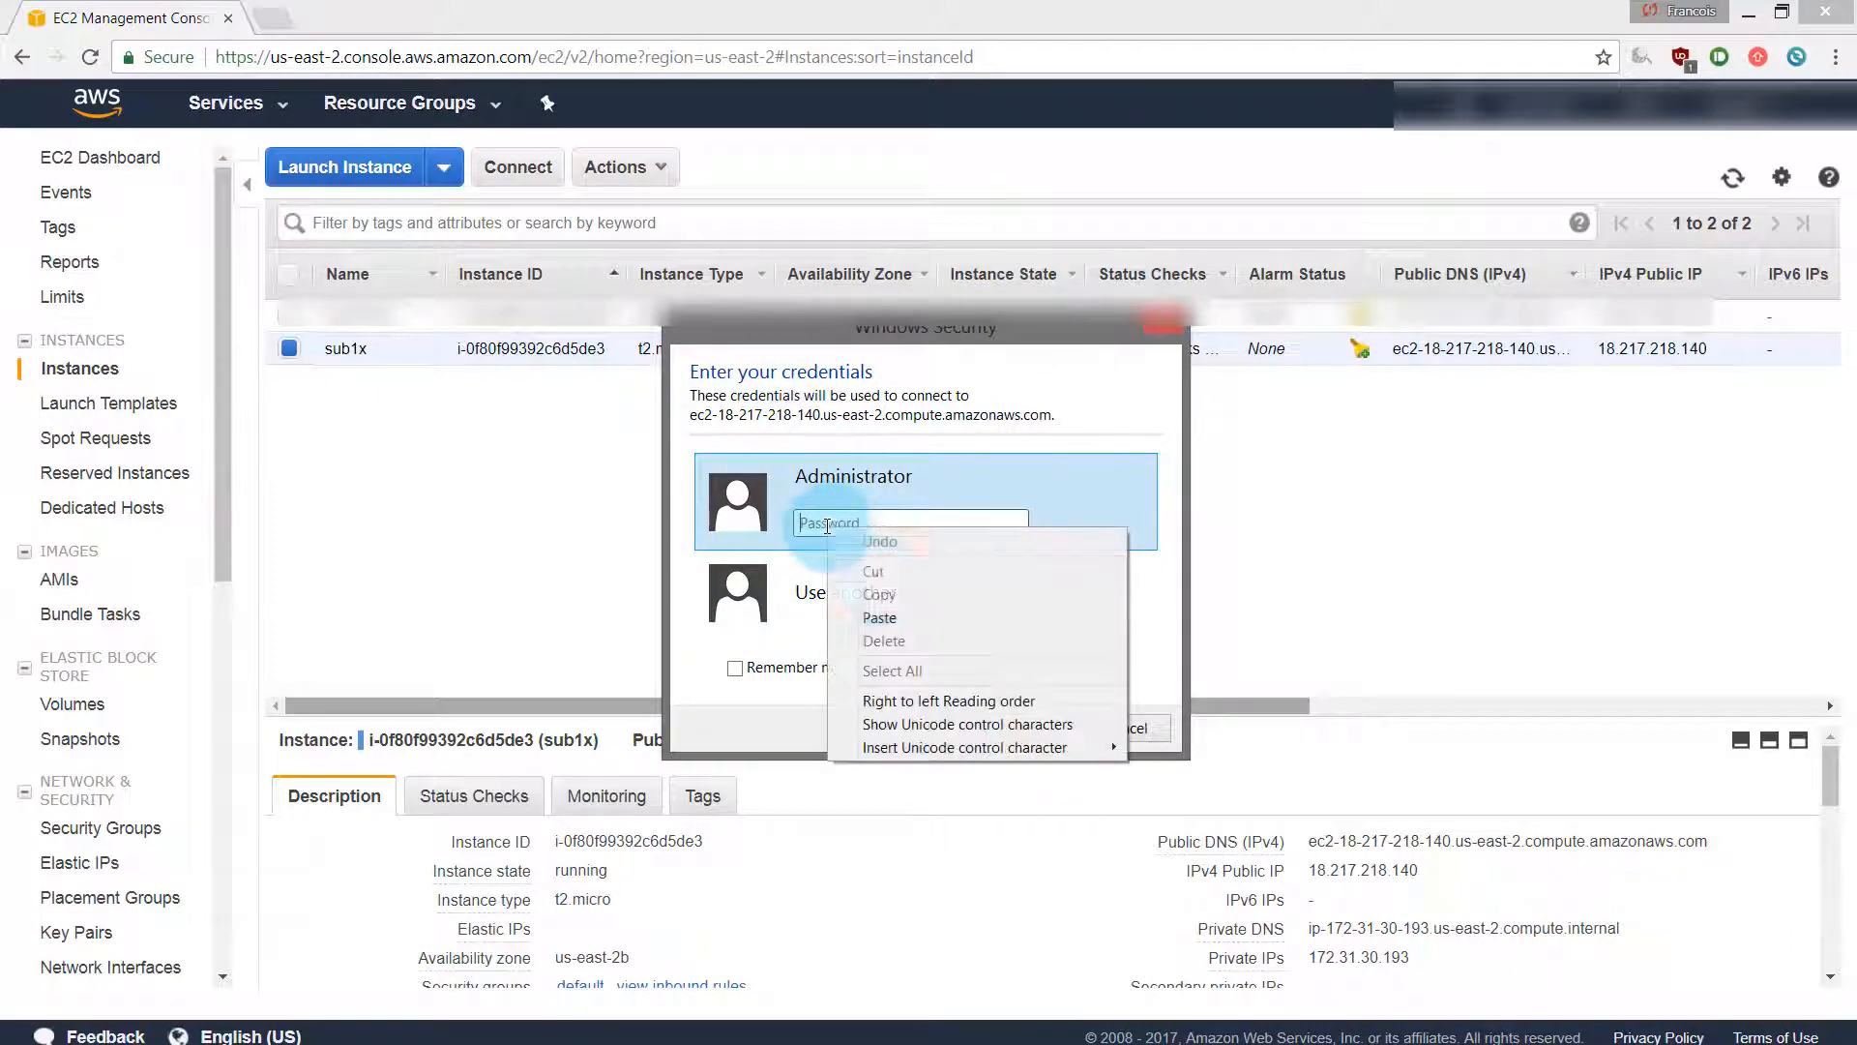
click(879, 620)
click(1013, 729)
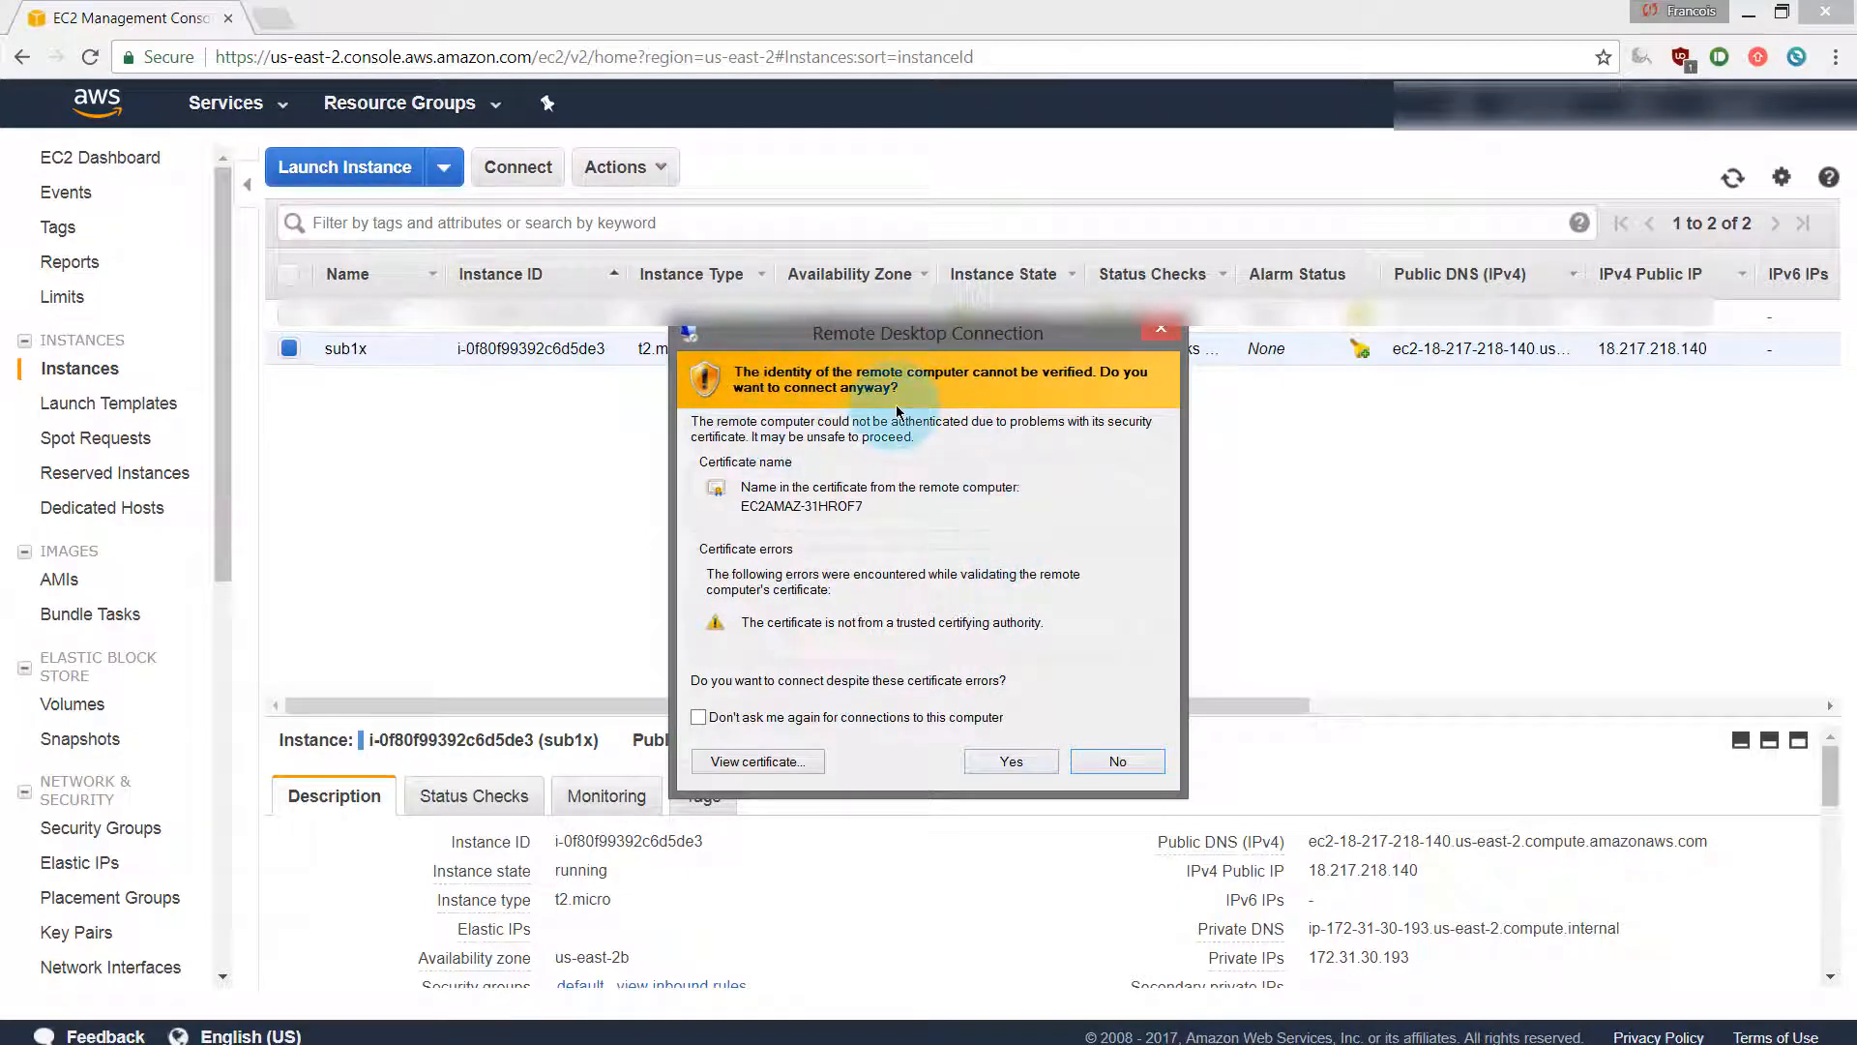
click(1002, 761)
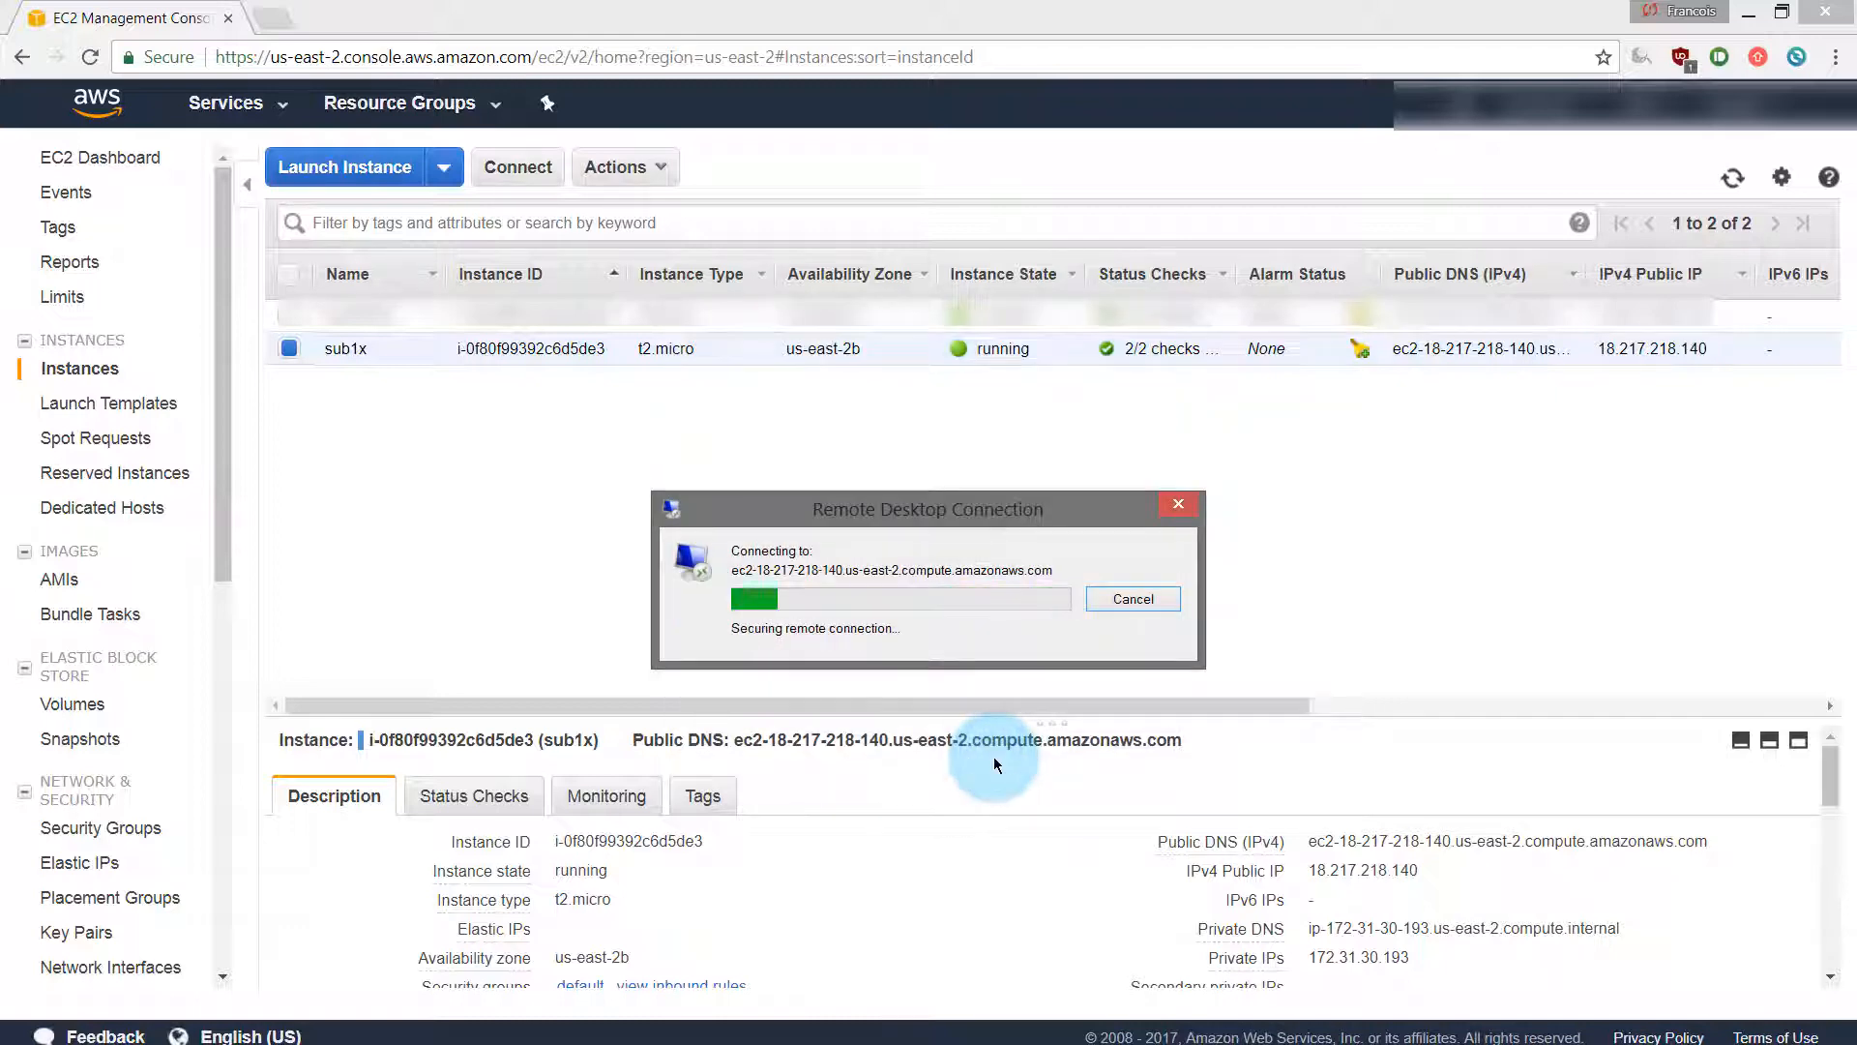